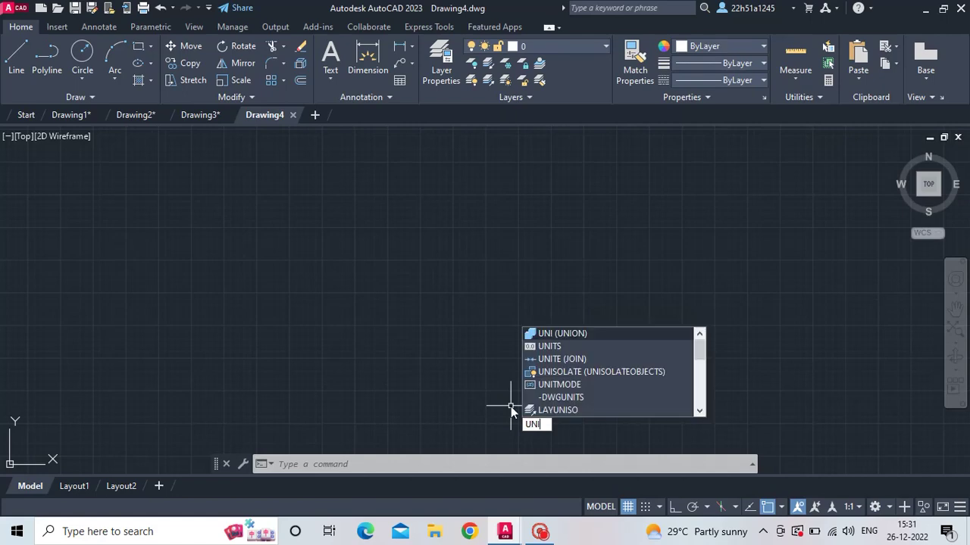
# Set the drawing's length units precision to 0 so lengths show whole numbers.
pyautogui.write('ts')
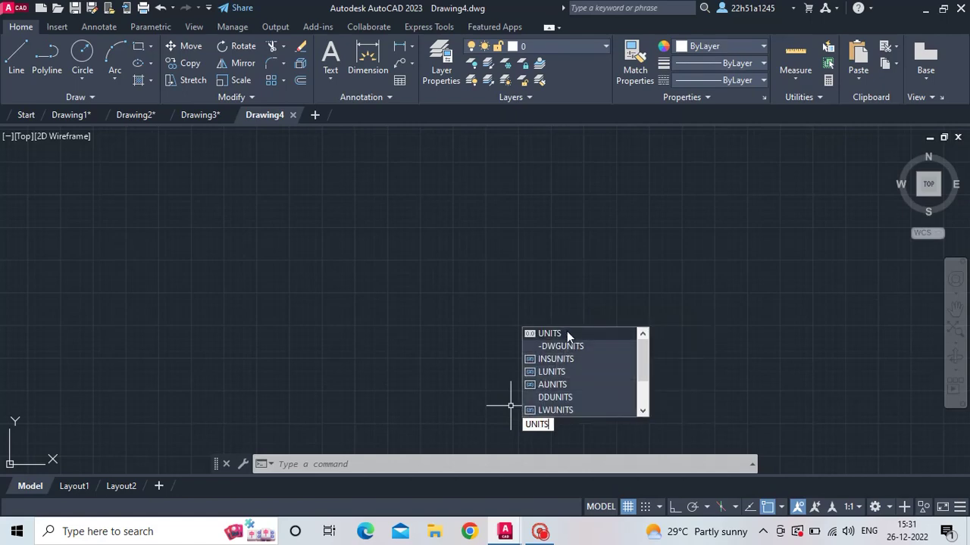
pyautogui.click(567, 333)
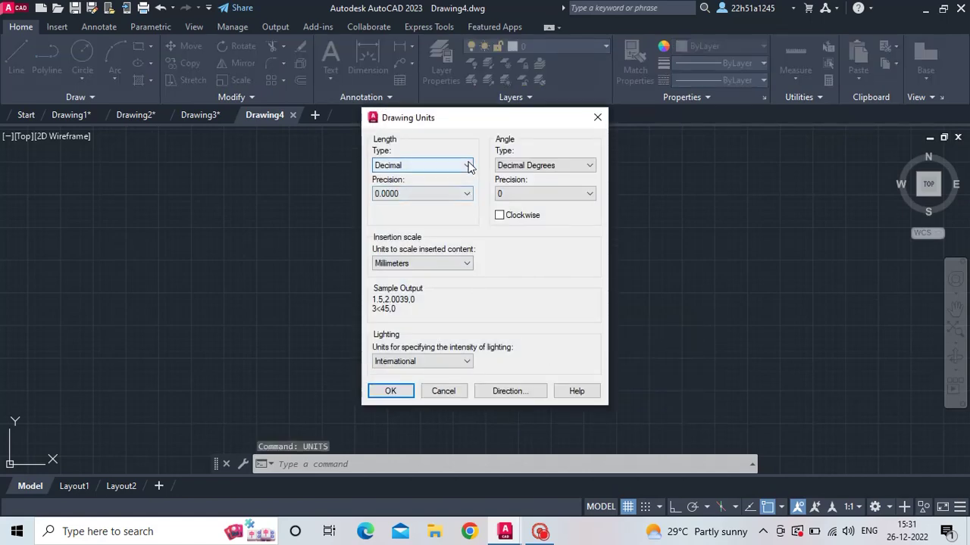
pyautogui.click(457, 196)
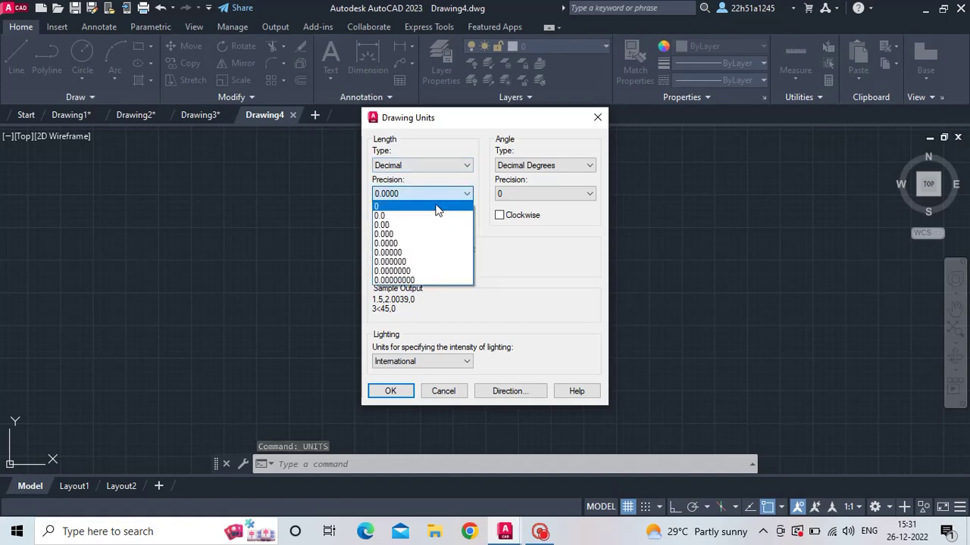
pyautogui.click(435, 207)
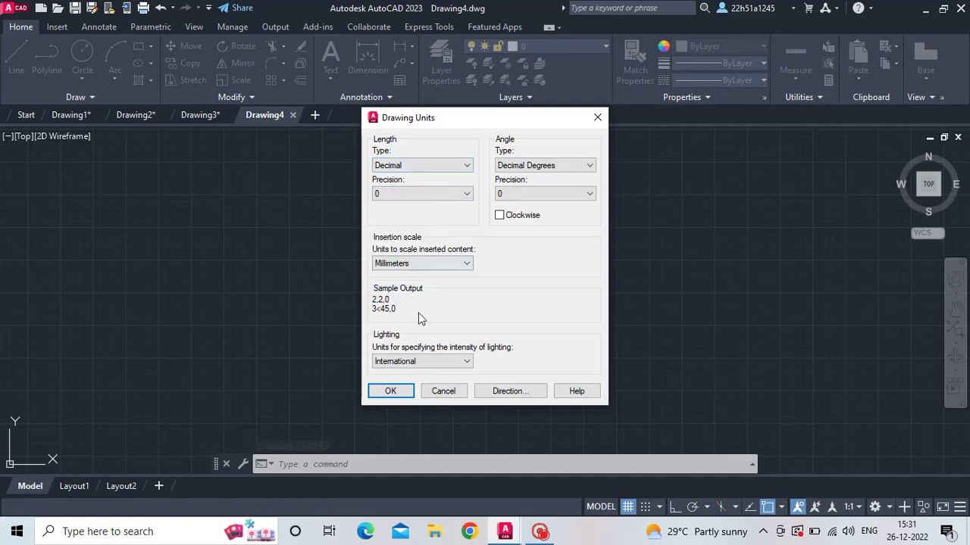
pyautogui.click(386, 392)
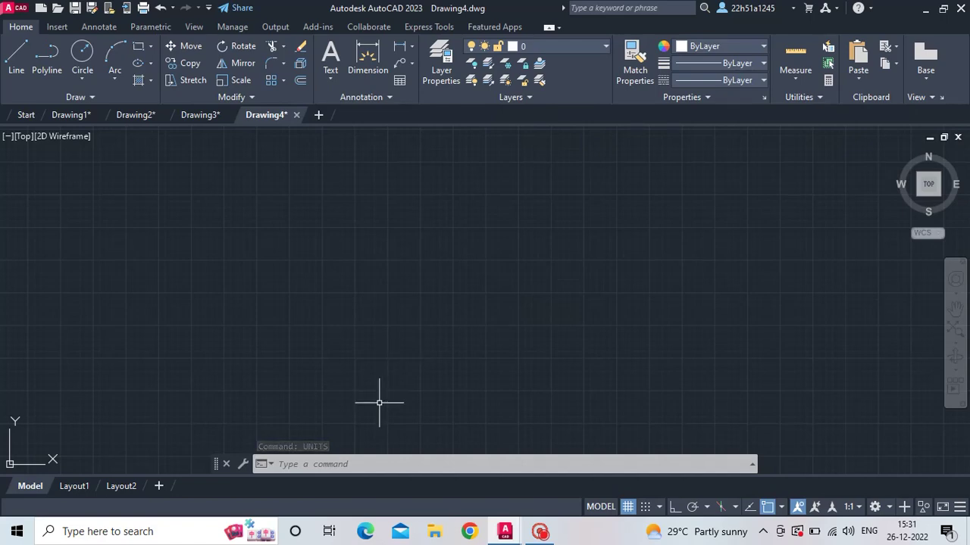
# Create a multiline text box across the top of the drawing.
pyautogui.click(339, 69)
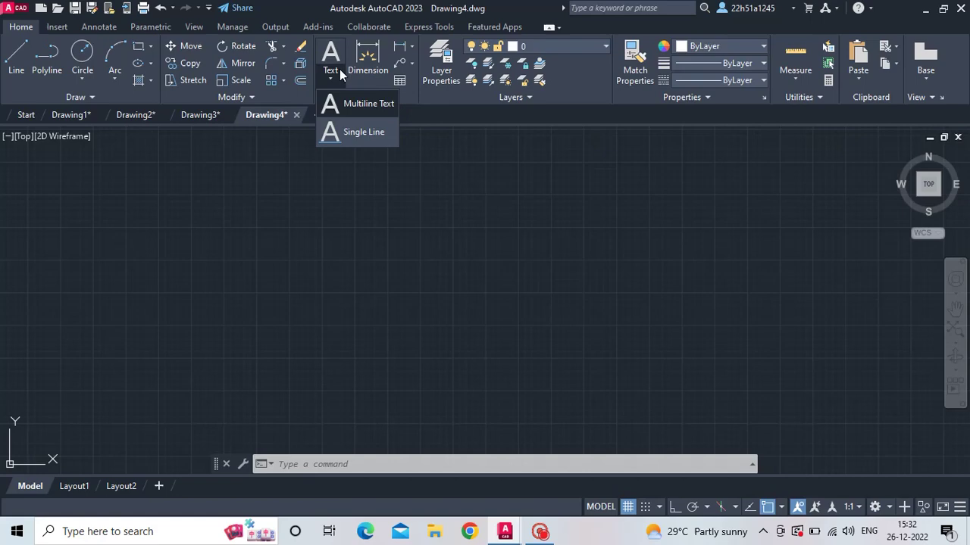
pyautogui.click(350, 106)
pyautogui.click(54, 154)
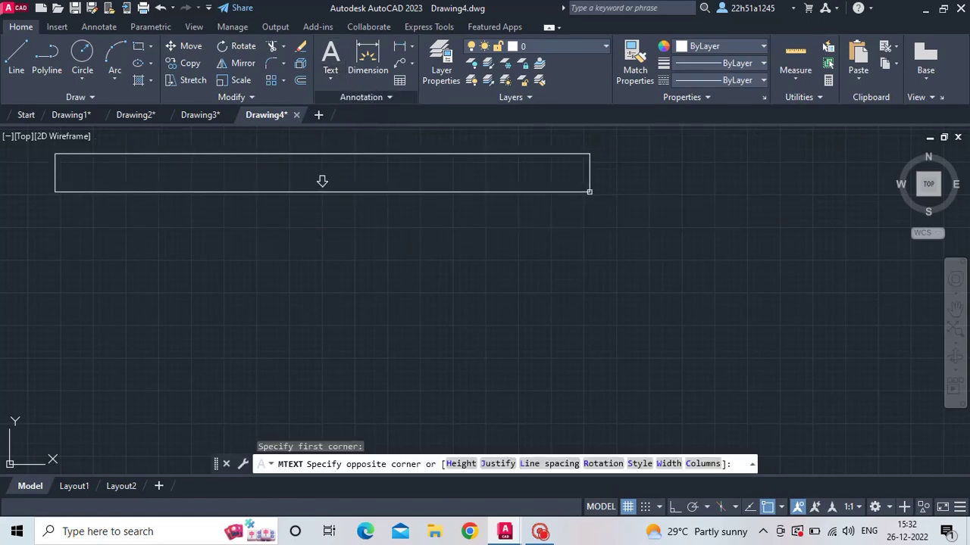
pyautogui.click(589, 192)
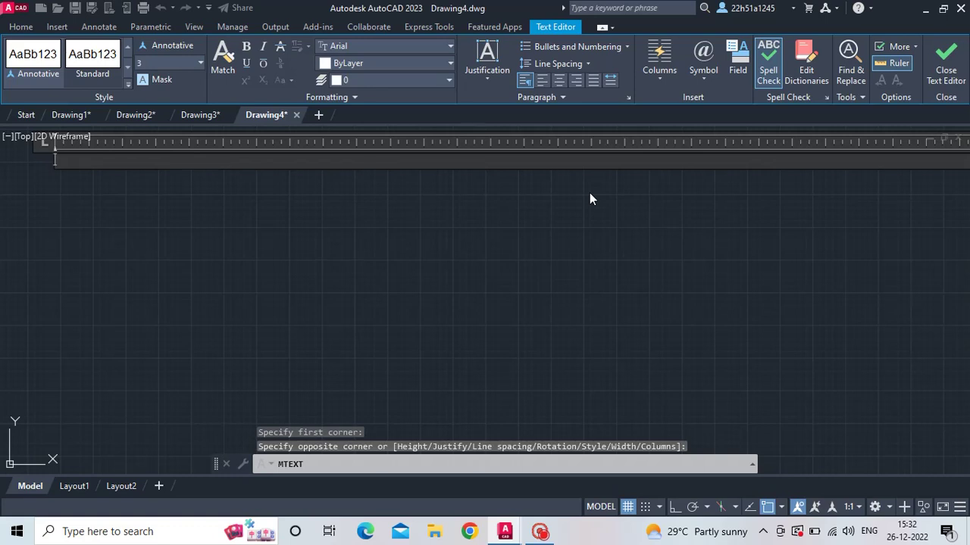
# Type the task: construct a 1/5000 scale measuring up to 600 meters, indicating 456 meters.
pyautogui.write('3')
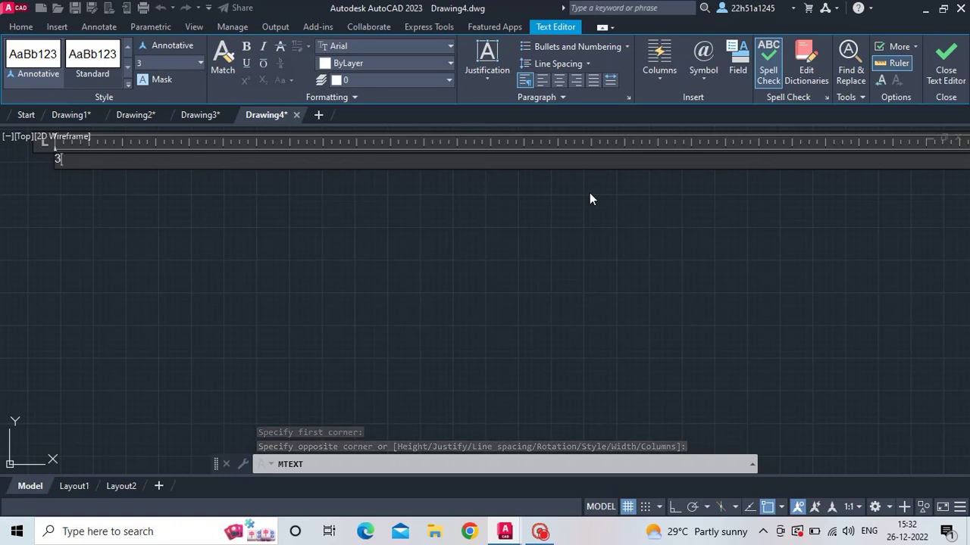
pyautogui.press('BackSpace')
pyautogui.write('2')
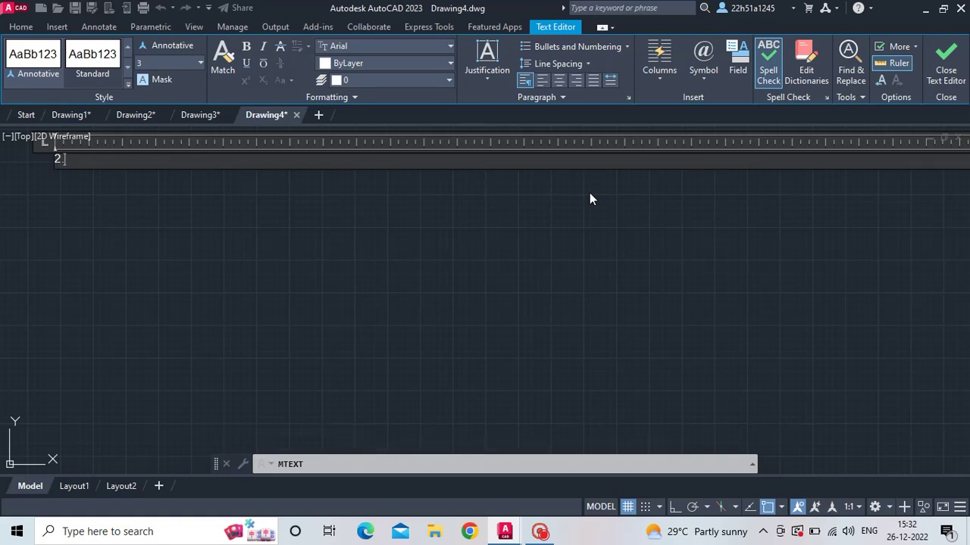
pyautogui.write('. ')
pyautogui.write('cons')
pyautogui.write('tro')
pyautogui.press('BackSpace')
pyautogui.write('uc')
pyautogui.write('t a')
pyautogui.write('cale')
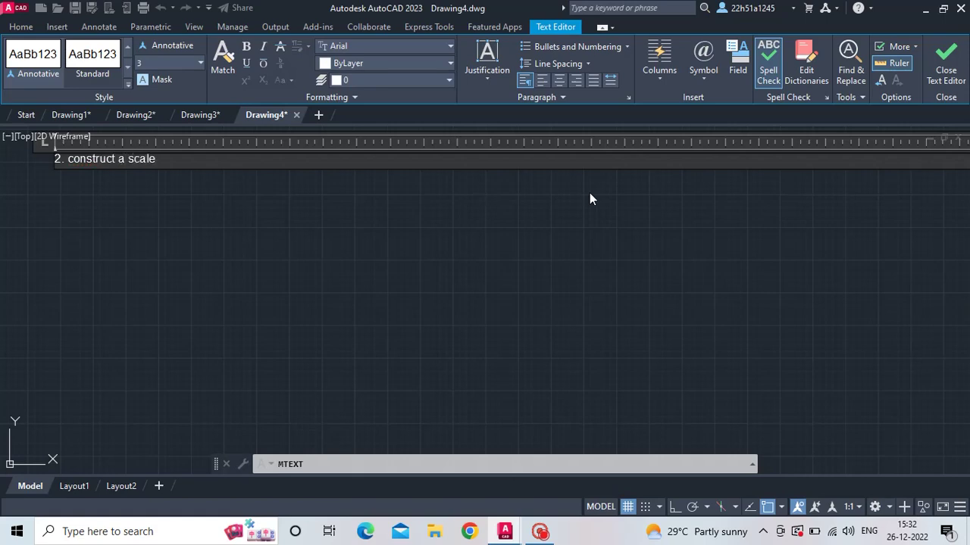
pyautogui.write('of ')
pyautogui.write('1/5000')
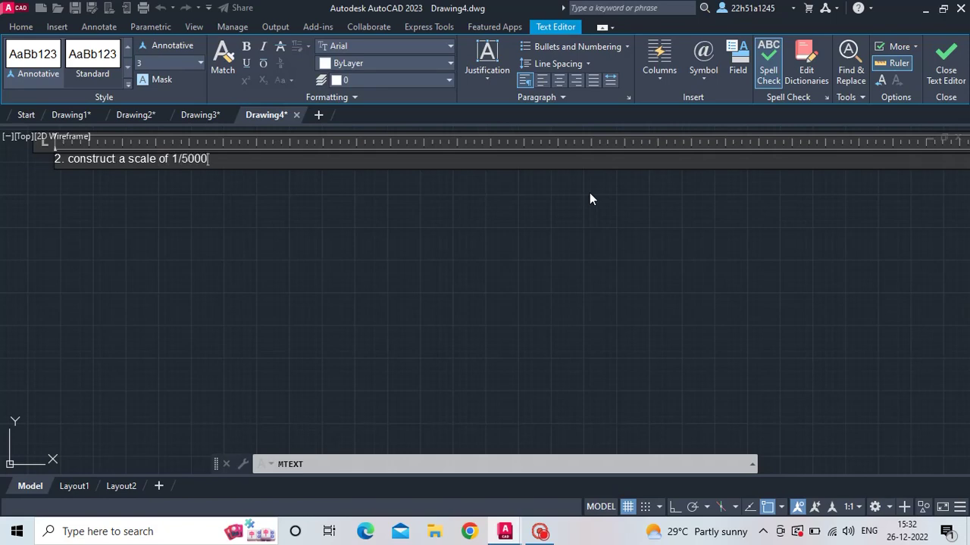
pyautogui.write(' t')
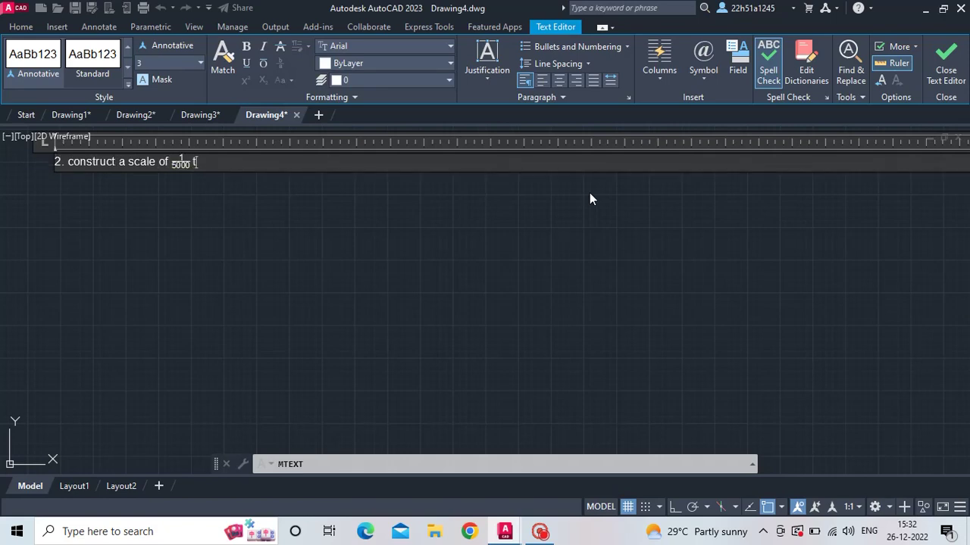
pyautogui.write('o show')
pyautogui.write(' meters ')
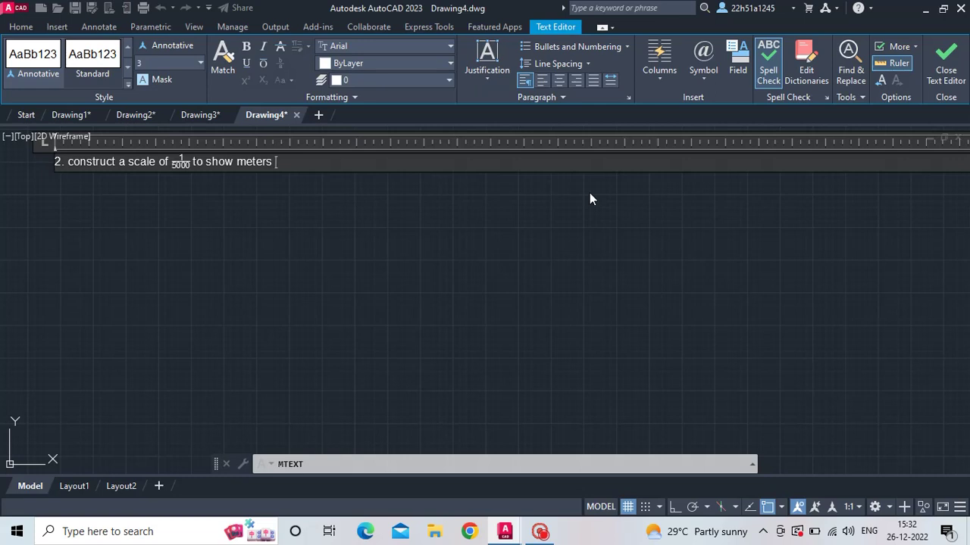
pyautogui.write('and l')
pyautogui.write('on')
pyautogui.write('g ')
pyautogui.write('enoug')
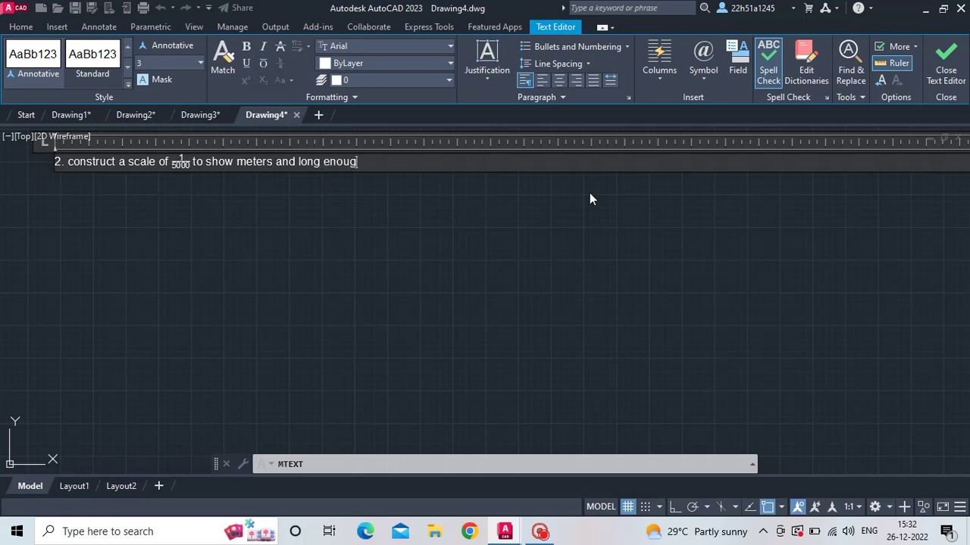
pyautogui.write('h tp')
pyautogui.write(' measure ')
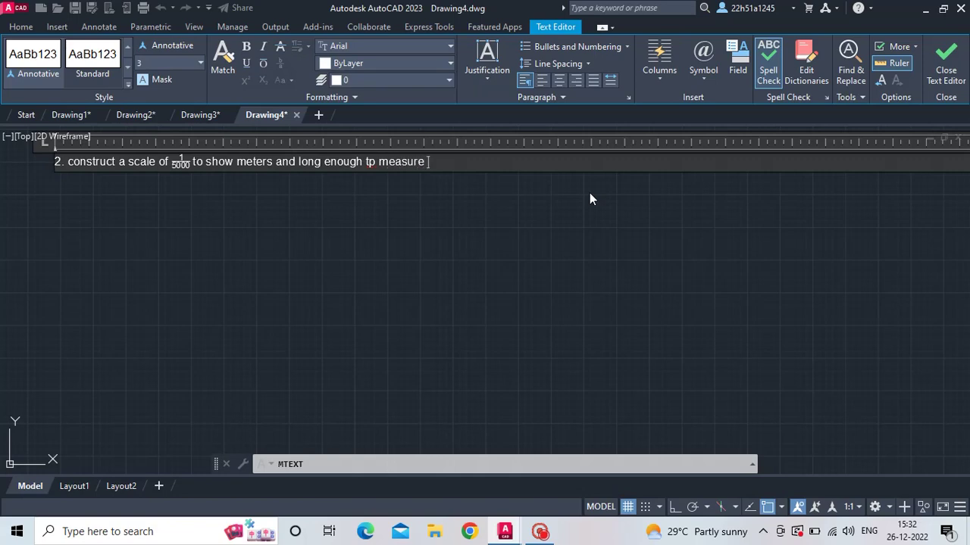
pyautogui.write('up ')
pyautogui.write('to 6')
pyautogui.write('00')
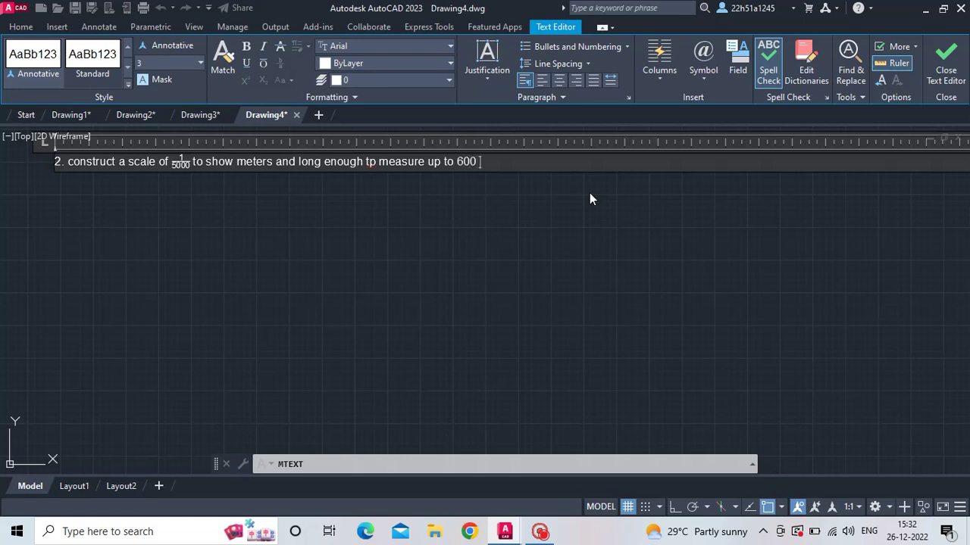
pyautogui.write('      m')
pyautogui.press('BackSpace')
pyautogui.press('BackSpace')
pyautogui.press('BackSpace')
pyautogui.press('BackSpace')
pyautogui.press('BackSpace')
pyautogui.press('BackSpace')
pyautogui.write('mete')
pyautogui.write('rs. ')
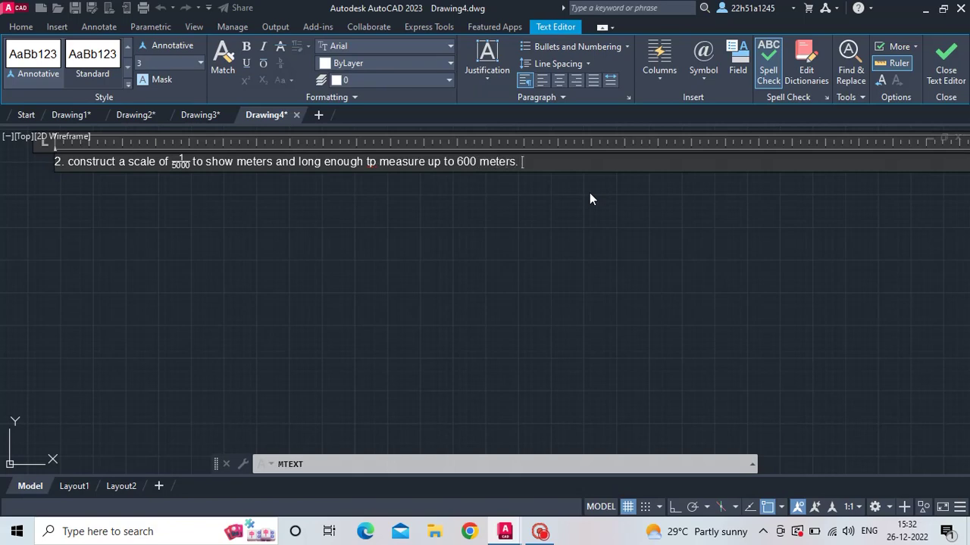
pyautogui.write('indicate ')
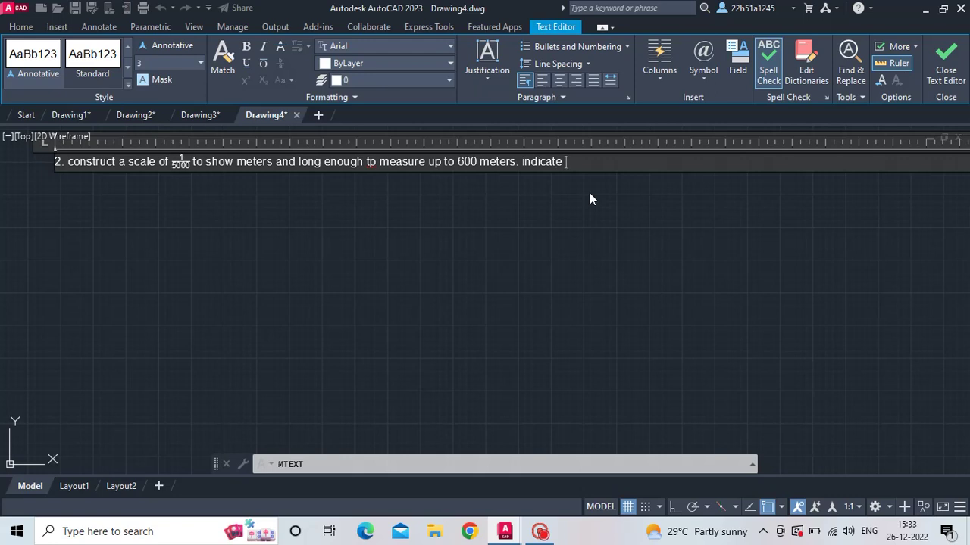
pyautogui.write('45')
pyautogui.write('6 mete')
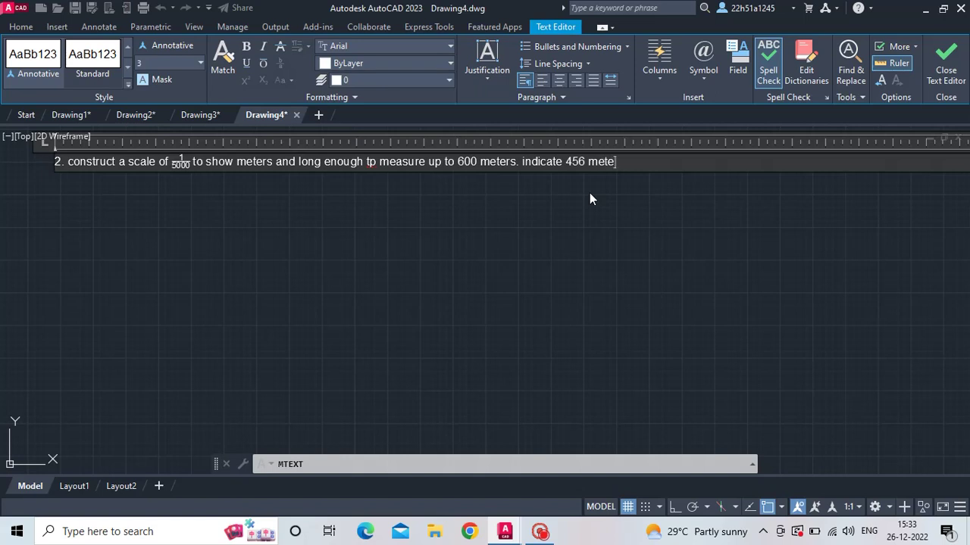
pyautogui.write('rs on t')
pyautogui.write('he scal')
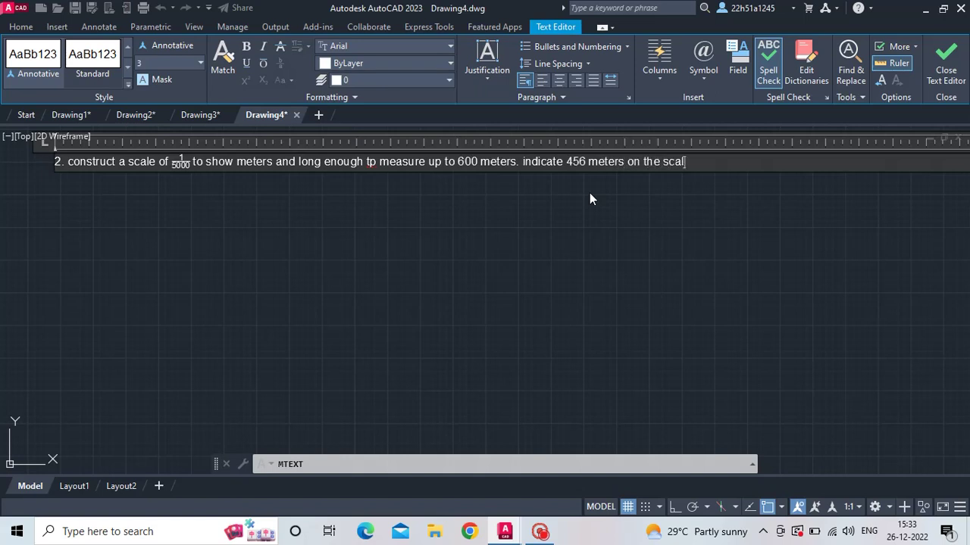
pyautogui.write('e.')
pyautogui.click(377, 162)
pyautogui.press('BackSpace')
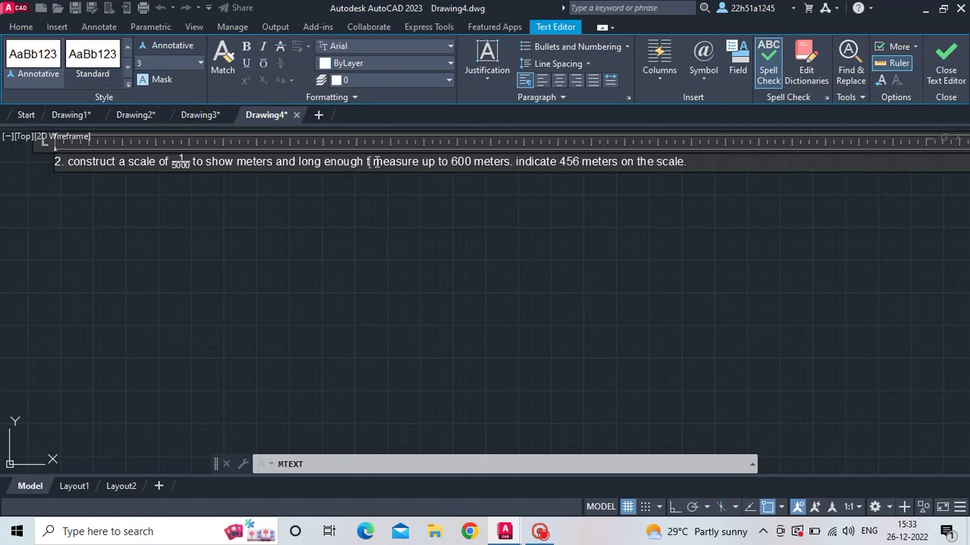
# Complete the 'tp' to 'to' fix, close the task text, and bring it into view.
pyautogui.write('o')
pyautogui.click(309, 241)
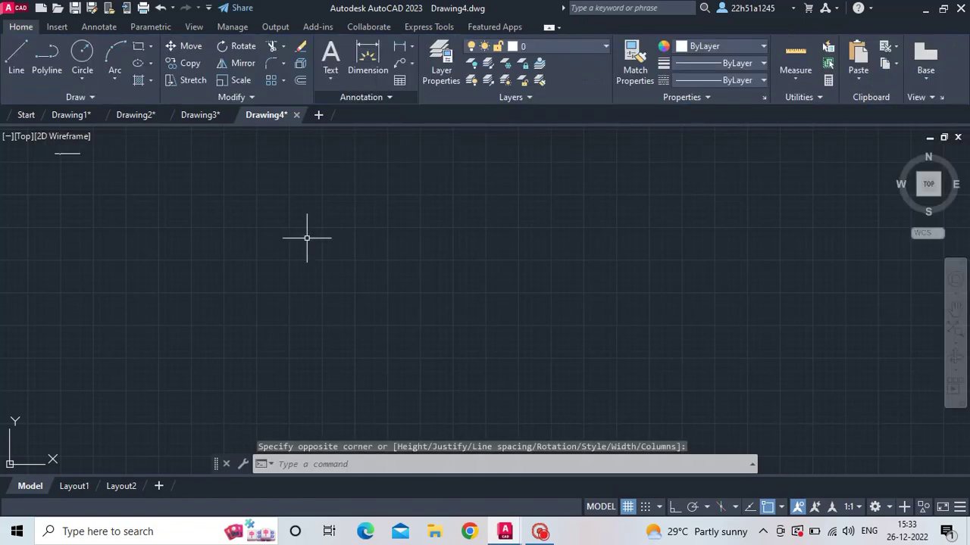
pyautogui.scroll(3, 59, 159)
pyautogui.scroll(2, 80, 158)
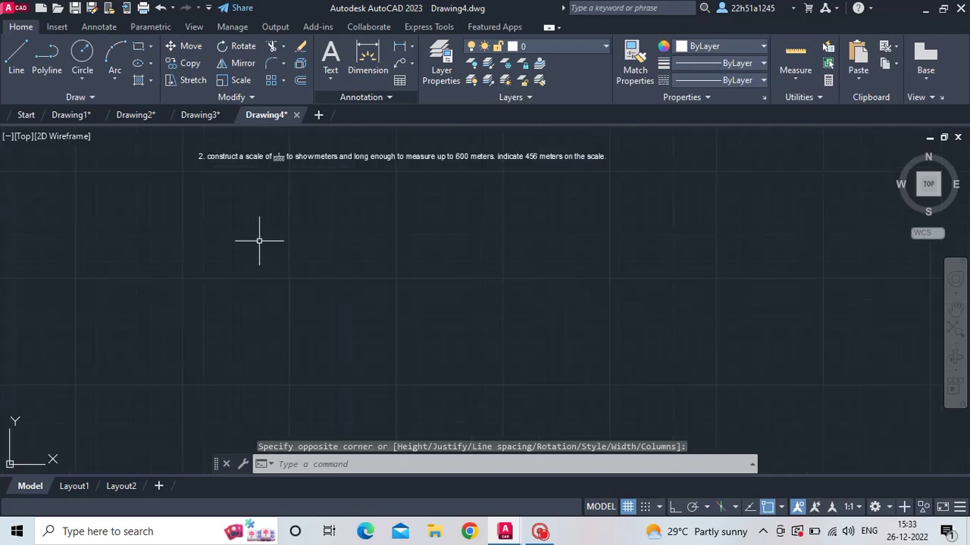
pyautogui.scroll(2, 260, 241)
pyautogui.moveTo(253, 214)
pyautogui.mouseDown(button='middle')
pyautogui.moveTo(247, 307)
pyautogui.moveTo(206, 308)
pyautogui.moveTo(103, 264)
pyautogui.moveTo(116, 264)
pyautogui.mouseUp(button='middle')
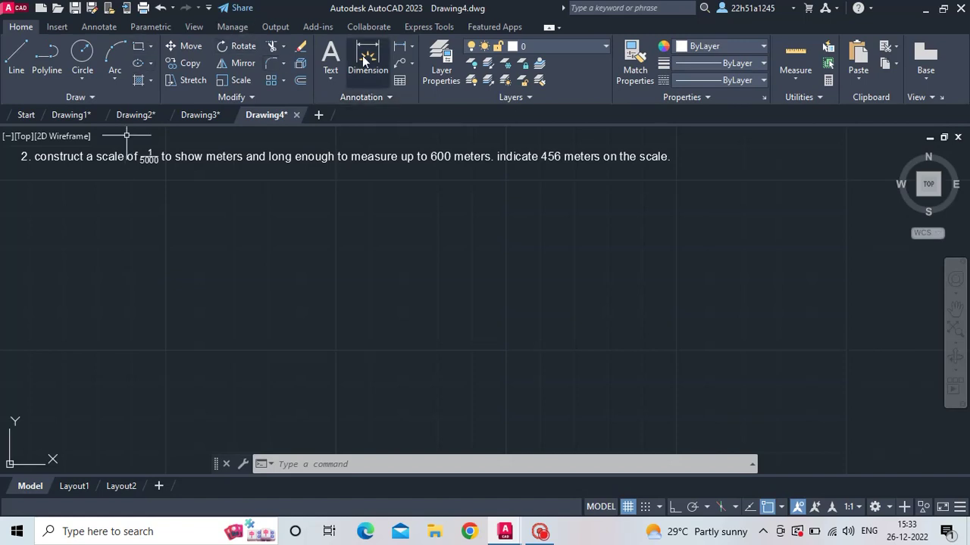
# Create a second multiline text box below the task statement.
pyautogui.click(329, 76)
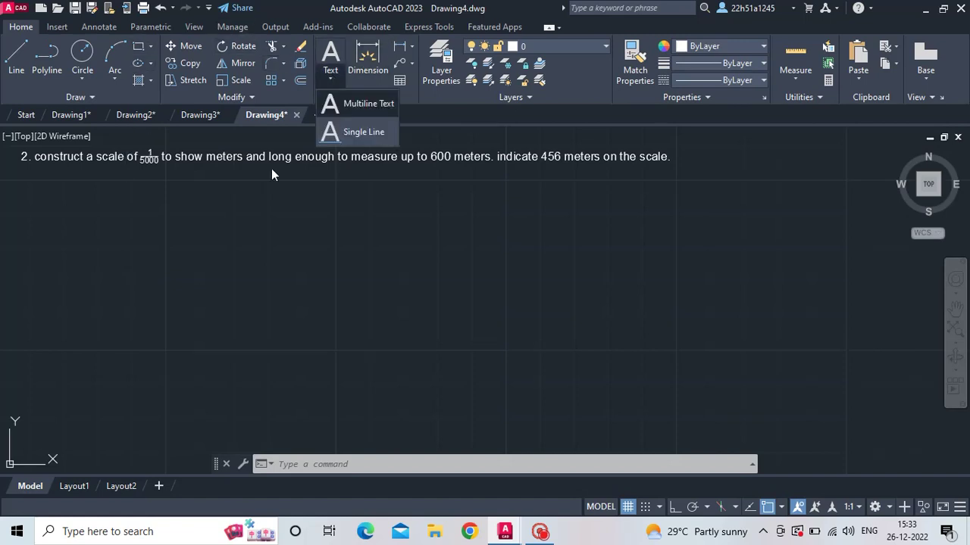
pyautogui.click(353, 103)
pyautogui.click(13, 182)
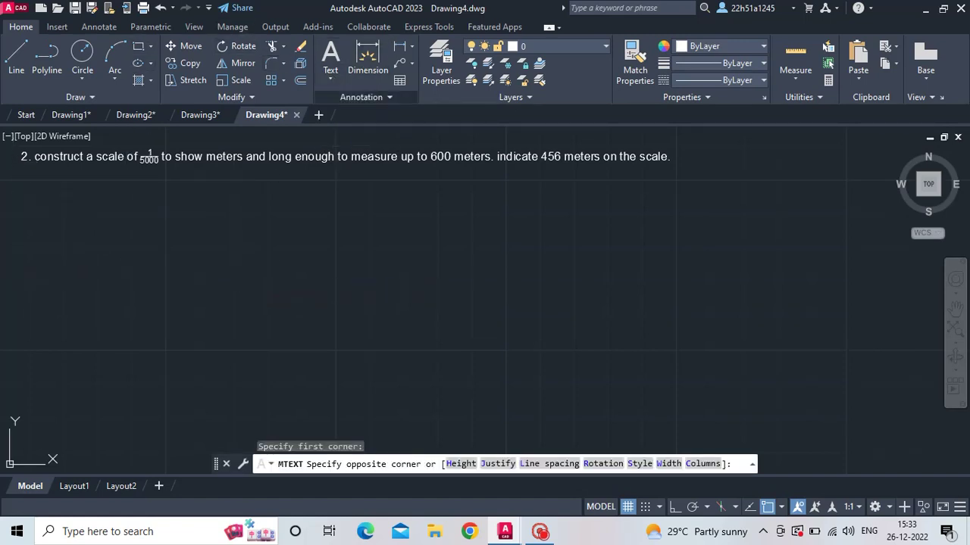
pyautogui.click(247, 194)
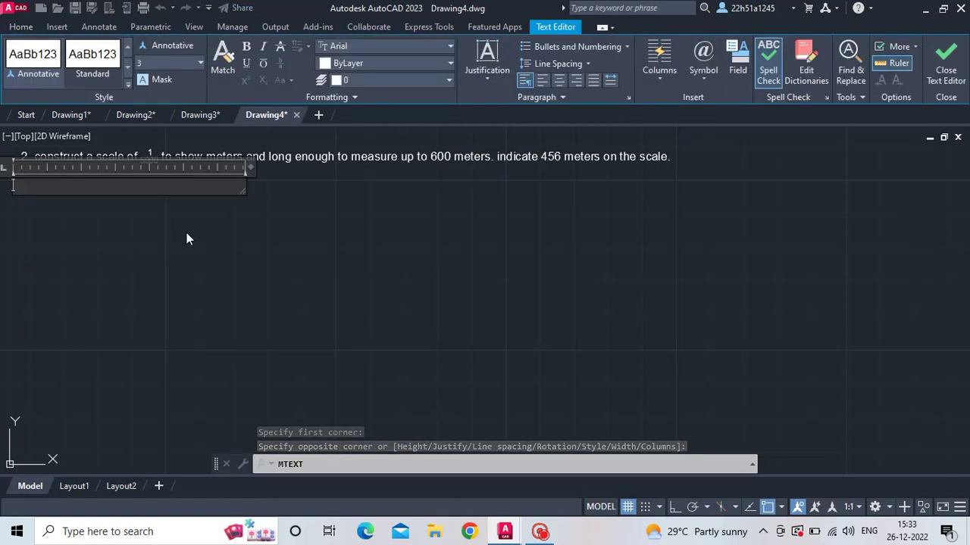
# Type 'given data' with lines R.F = 1/5000, 2. meters, 3. maximum length = 600meters.
pyautogui.write('given ')
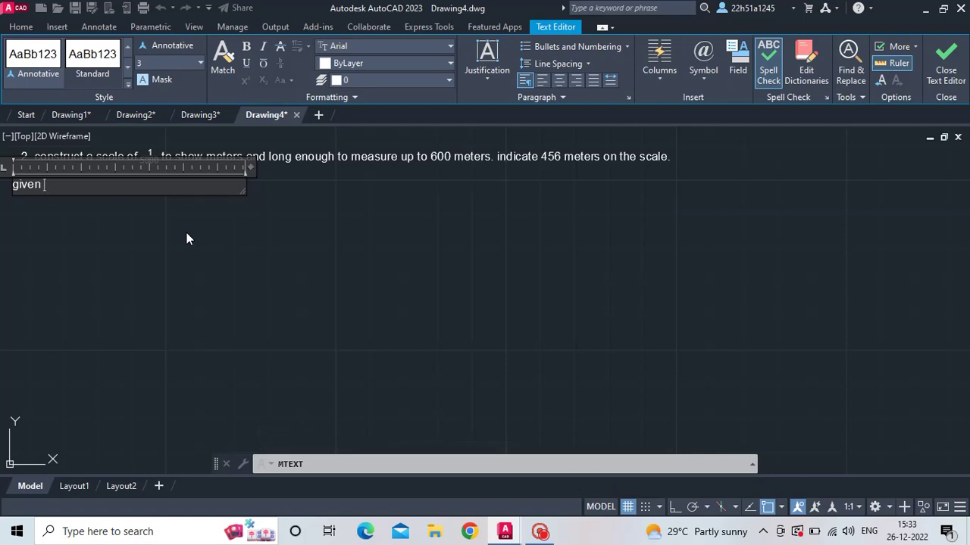
pyautogui.write('data')
pyautogui.press('Return')
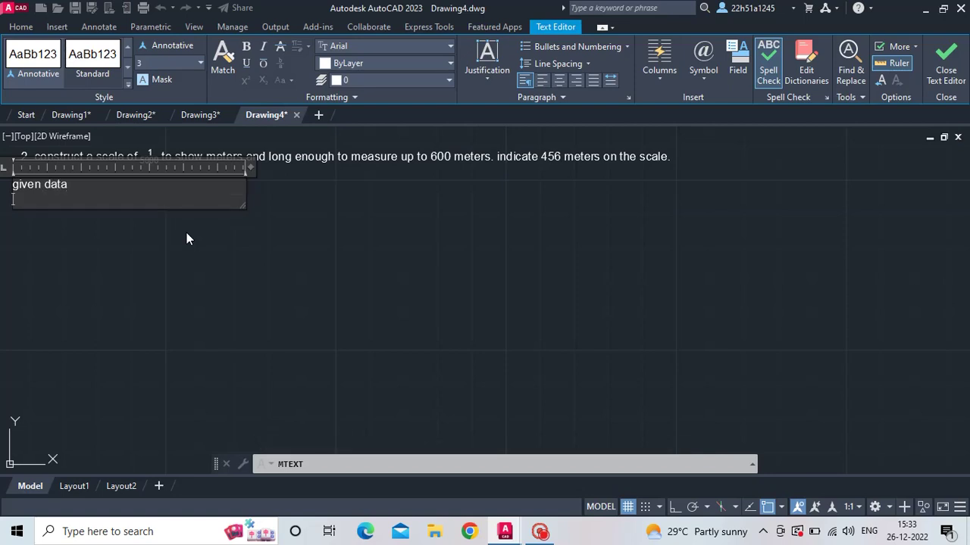
pyautogui.write('1.')
pyautogui.write('R')
pyautogui.write('.F =')
pyautogui.write(' 1/5')
pyautogui.write('000')
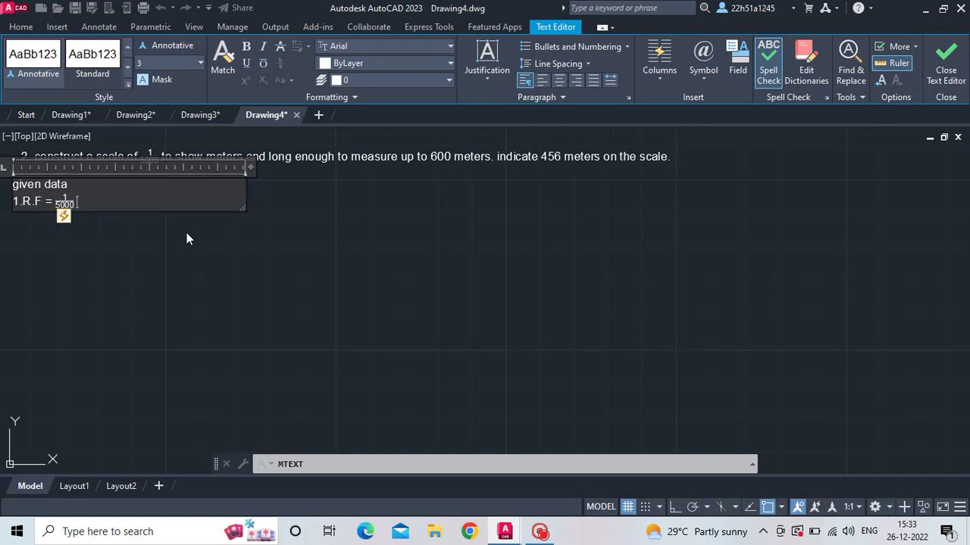
pyautogui.press('Return')
pyautogui.write('2. ')
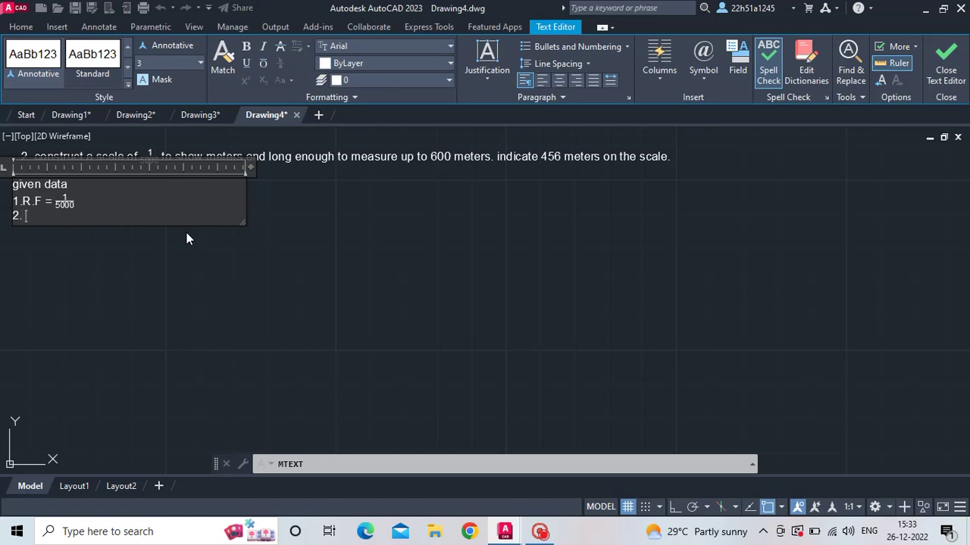
pyautogui.write('meters')
pyautogui.press('Return')
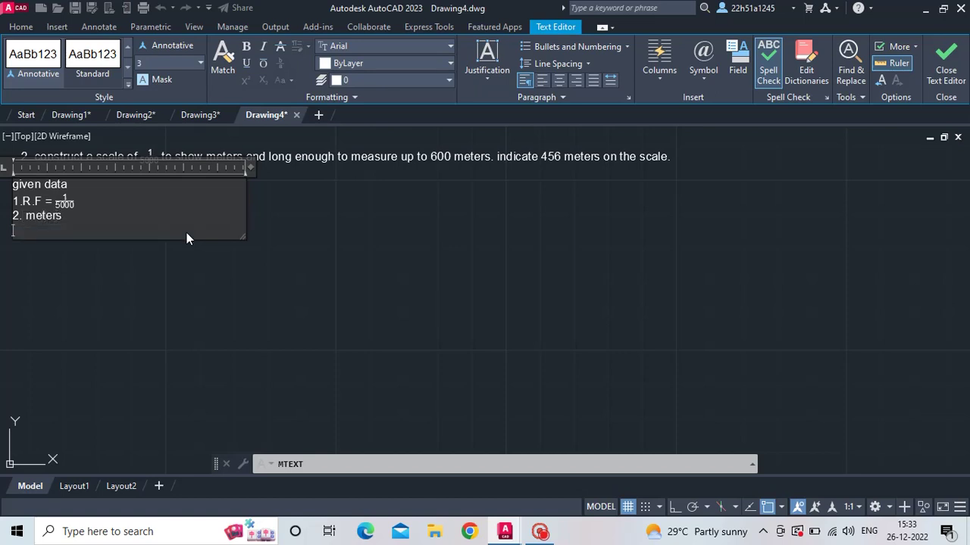
pyautogui.write('3.')
pyautogui.write(' maxim')
pyautogui.write('um len')
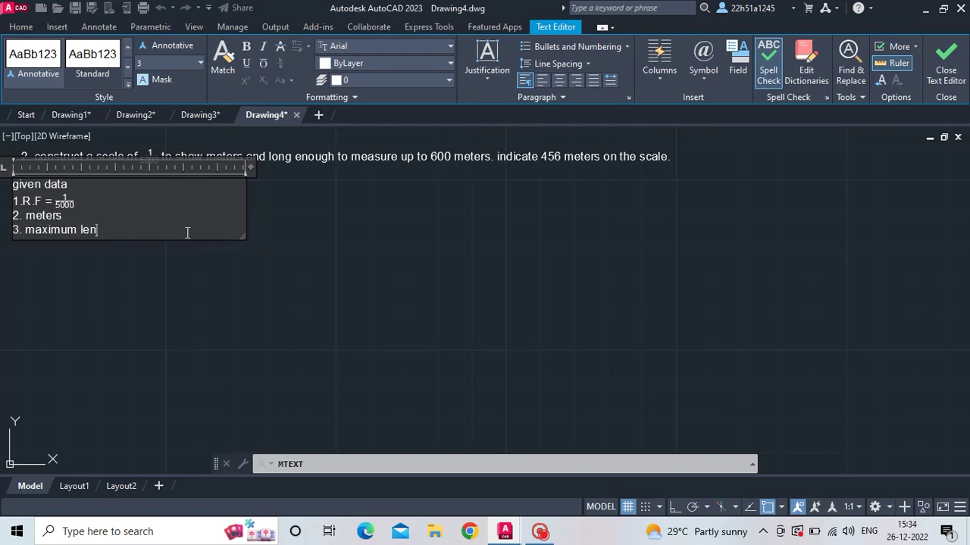
pyautogui.write('gth ')
pyautogui.write('= ')
pyautogui.write('2')
pyautogui.write('2/')
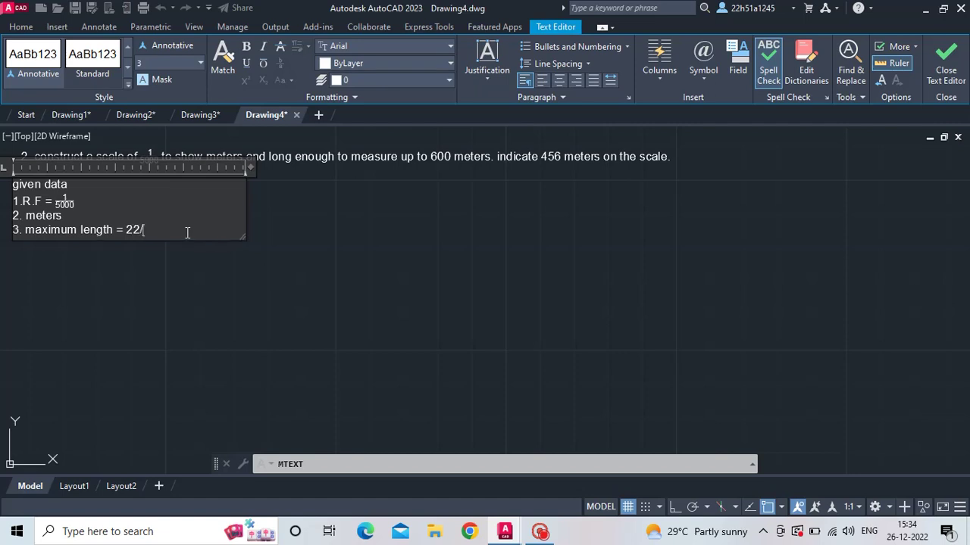
pyautogui.press('BackSpace')
pyautogui.press('BackSpace')
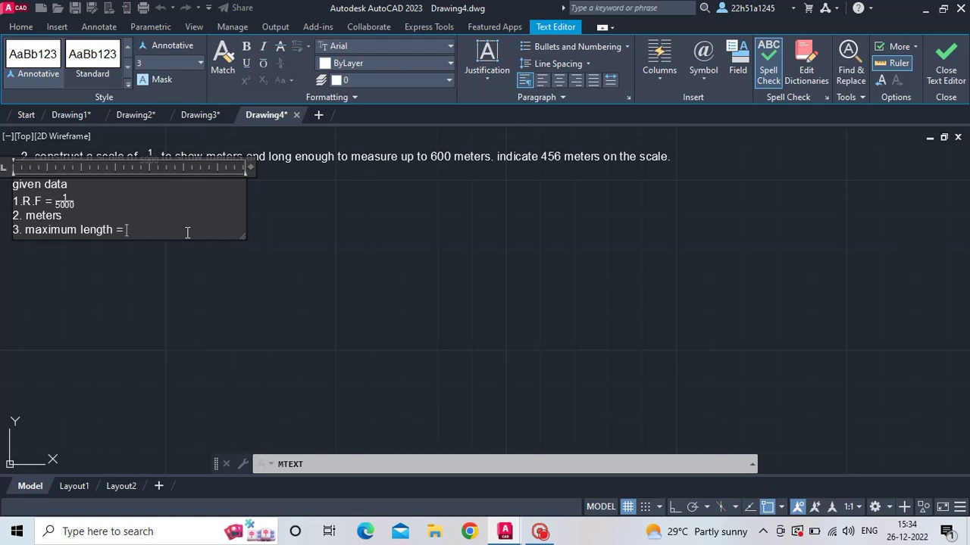
pyautogui.write('600m')
pyautogui.write('eters')
pyautogui.press('Return')
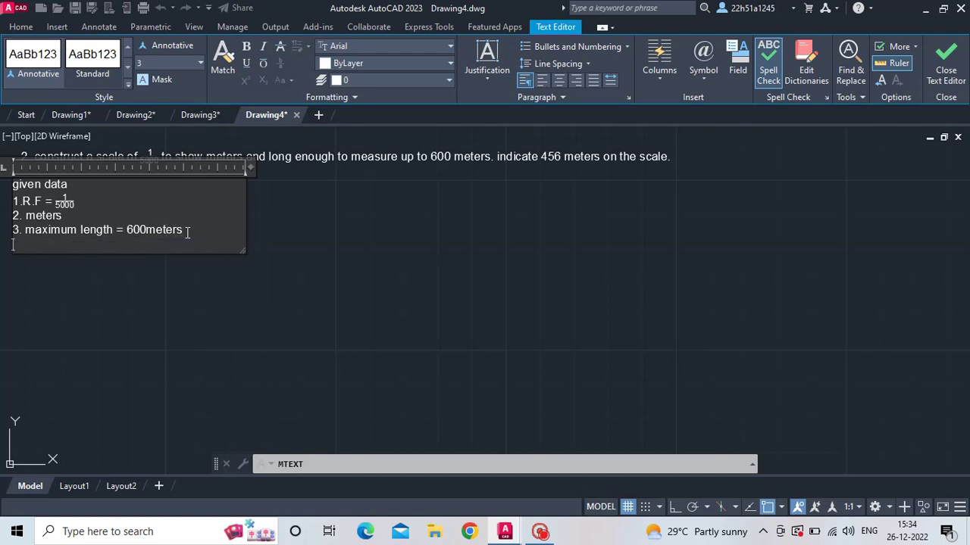
# Add '4. length of scale = 1/5000 x 600 x 10 x 10 x 10 = 120 mm', widen the box, and close.
pyautogui.write('4. l')
pyautogui.write('ength ')
pyautogui.write('of sc')
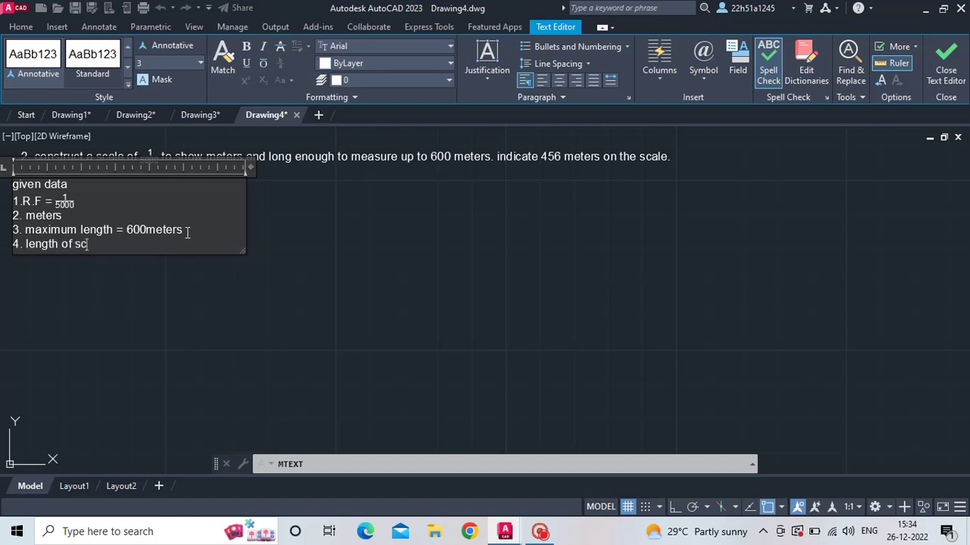
pyautogui.write('ale')
pyautogui.write(' = ')
pyautogui.write('1/5000 ')
pyautogui.write('x ')
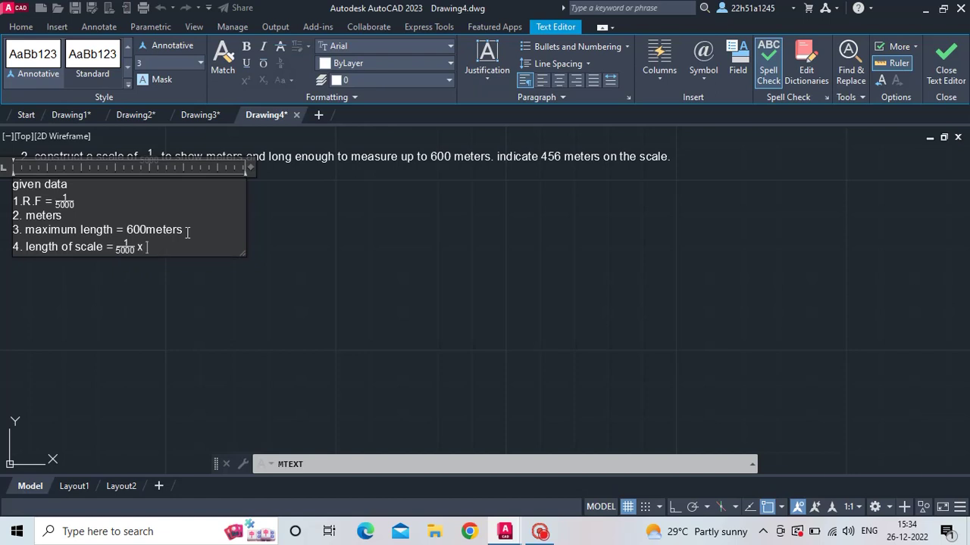
pyautogui.write('600 x')
pyautogui.write(' 1')
pyautogui.write('0 x1')
pyautogui.write('0x')
pyautogui.press('BackSpace')
pyautogui.write('x')
pyautogui.write(' 10')
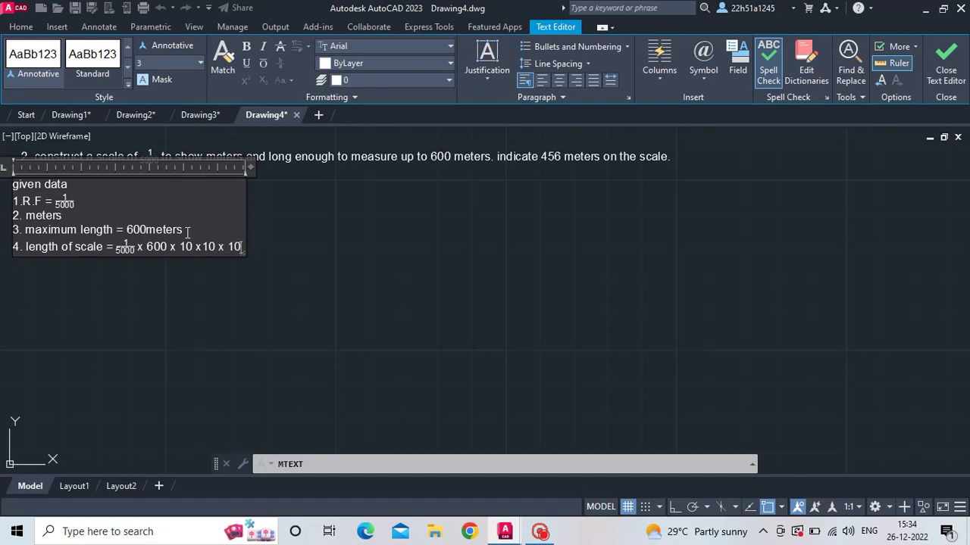
pyautogui.press('Return')
pyautogui.write('=')
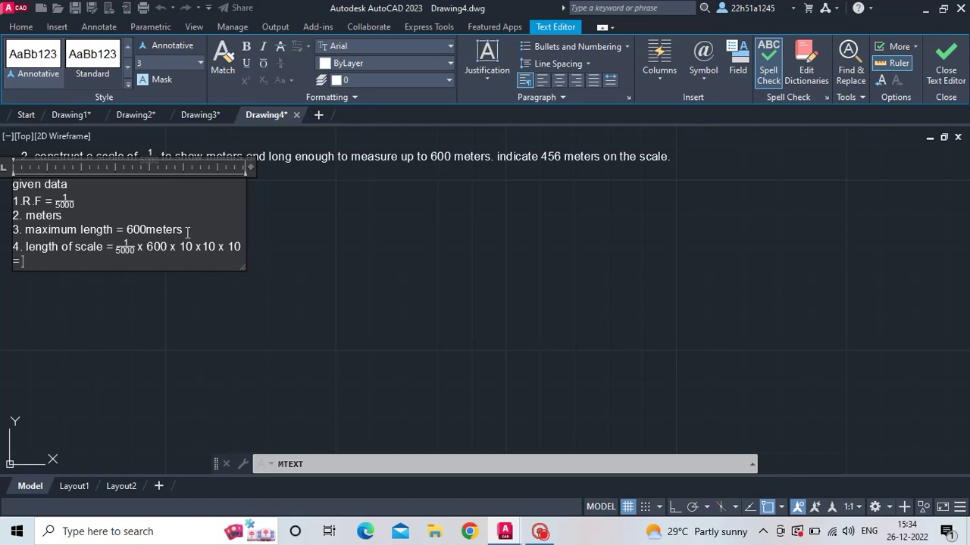
pyautogui.write('1')
pyautogui.write('3')
pyautogui.press('BackSpace')
pyautogui.write('20 ')
pyautogui.write('mm')
pyautogui.moveTo(244, 217); pyautogui.dragTo(298, 219)
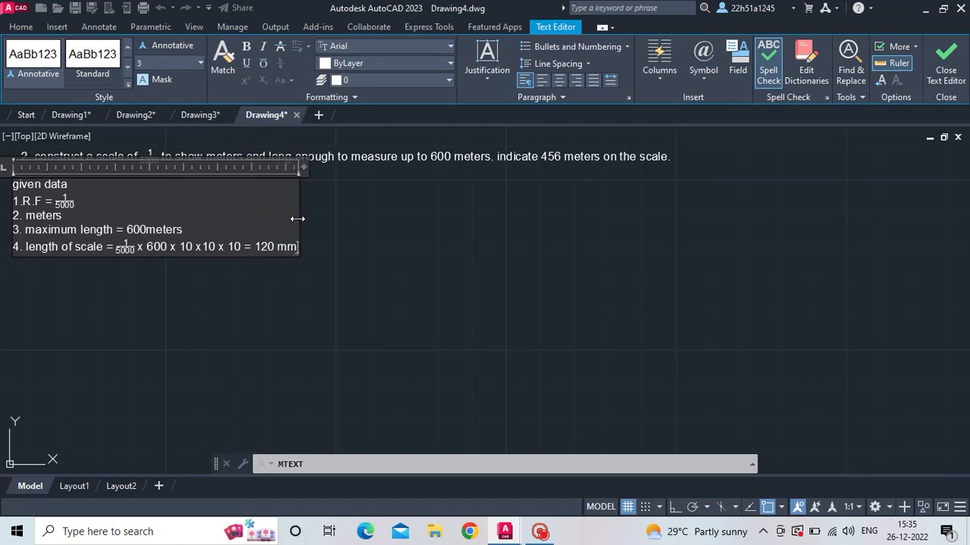
pyautogui.click(293, 307)
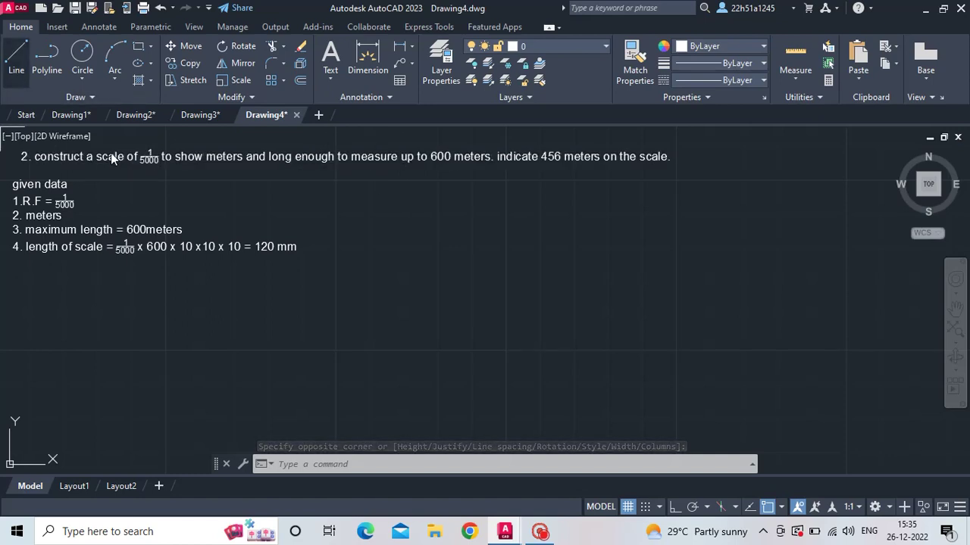
# Draw a closed 120 by 50 rectangle of lines with Ortho on.
pyautogui.click(16, 54)
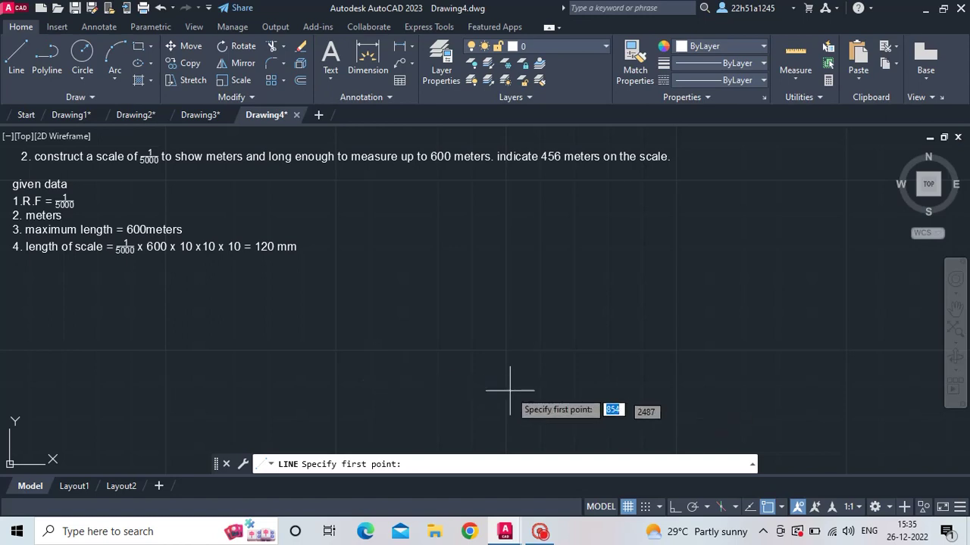
pyautogui.click(408, 361)
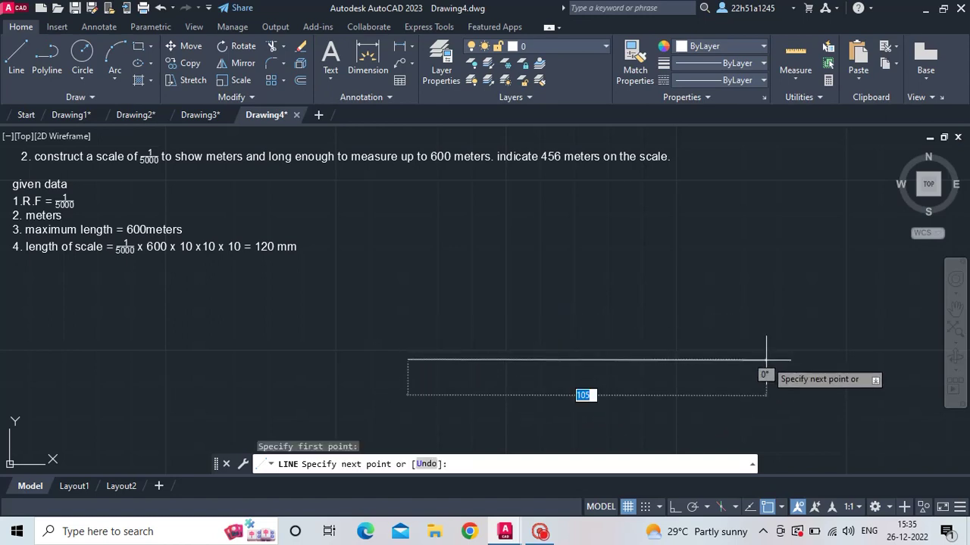
pyautogui.click(674, 506)
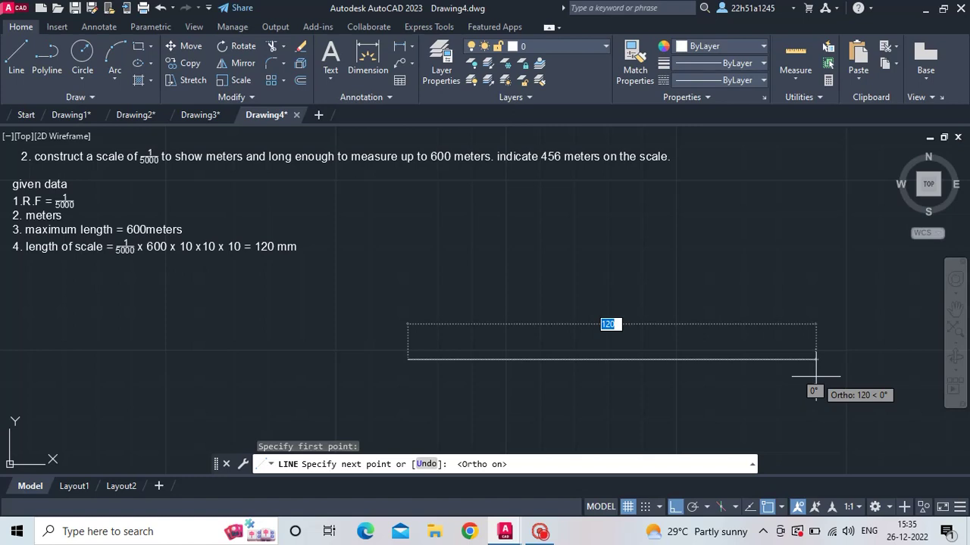
pyautogui.press('Return')
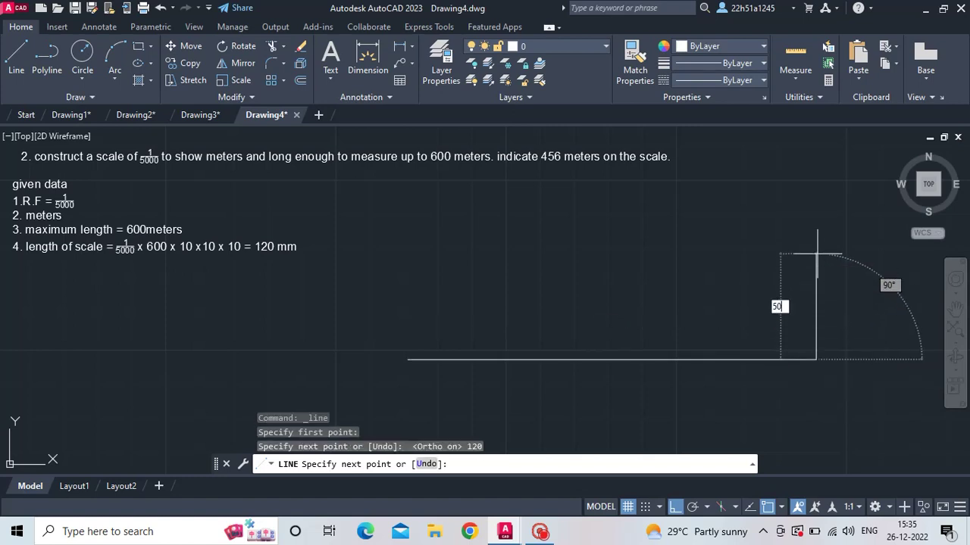
pyautogui.press('Return')
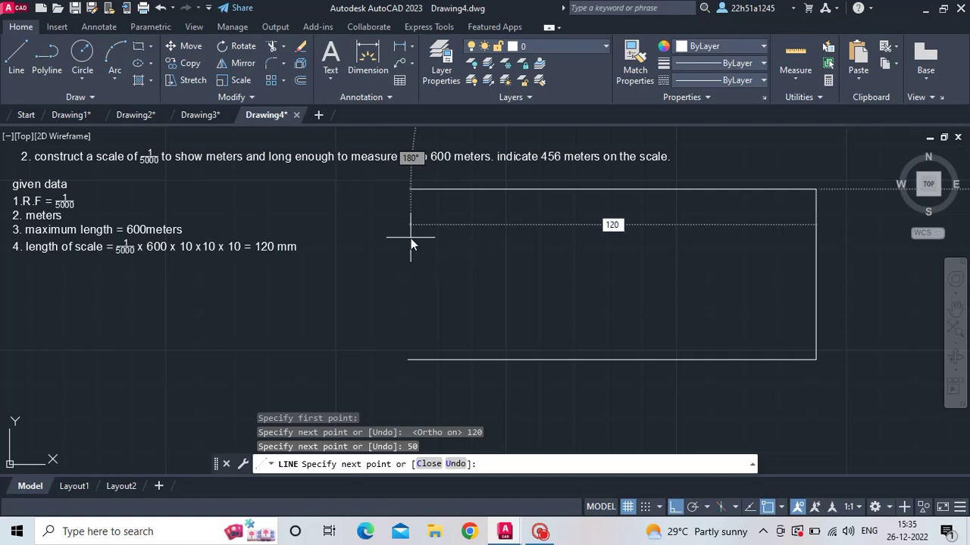
pyautogui.press('Return')
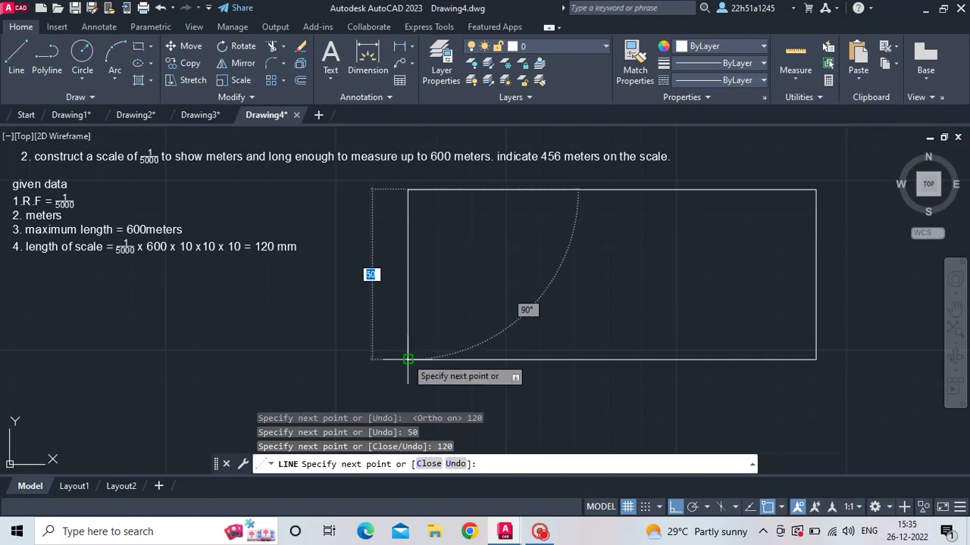
pyautogui.click(408, 359)
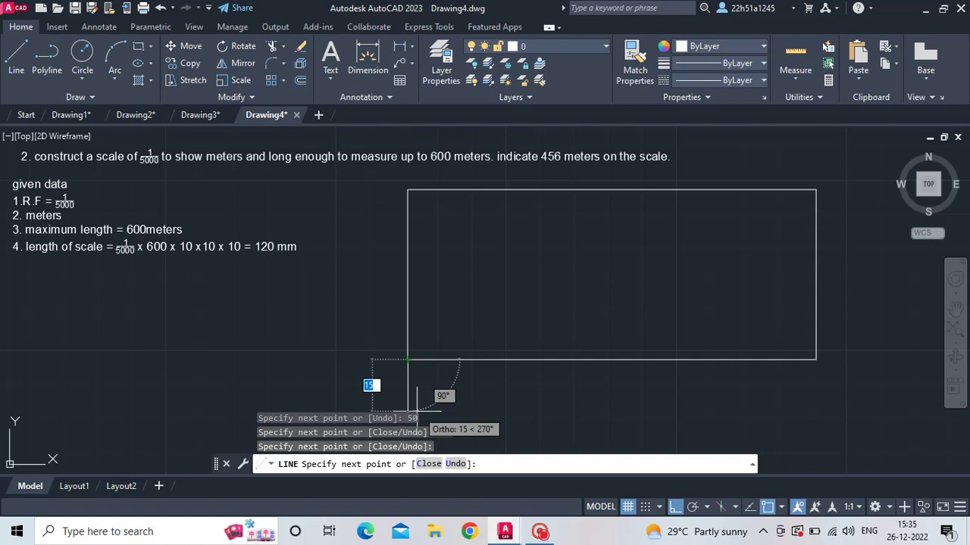
pyautogui.press('Escape')
pyautogui.write('MO')
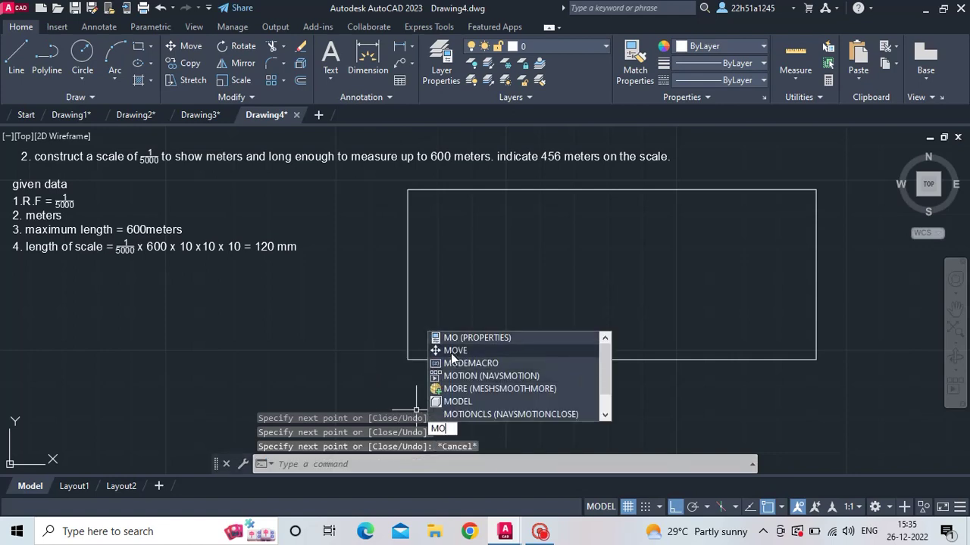
# Move the rectangle's four edges lower, using its top-left corner as base point.
pyautogui.click(449, 351)
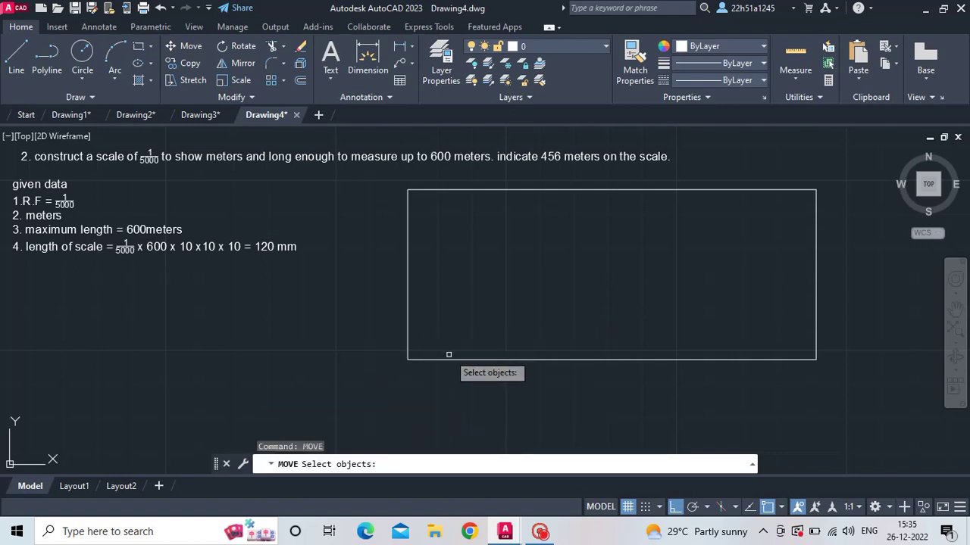
pyautogui.click(410, 191)
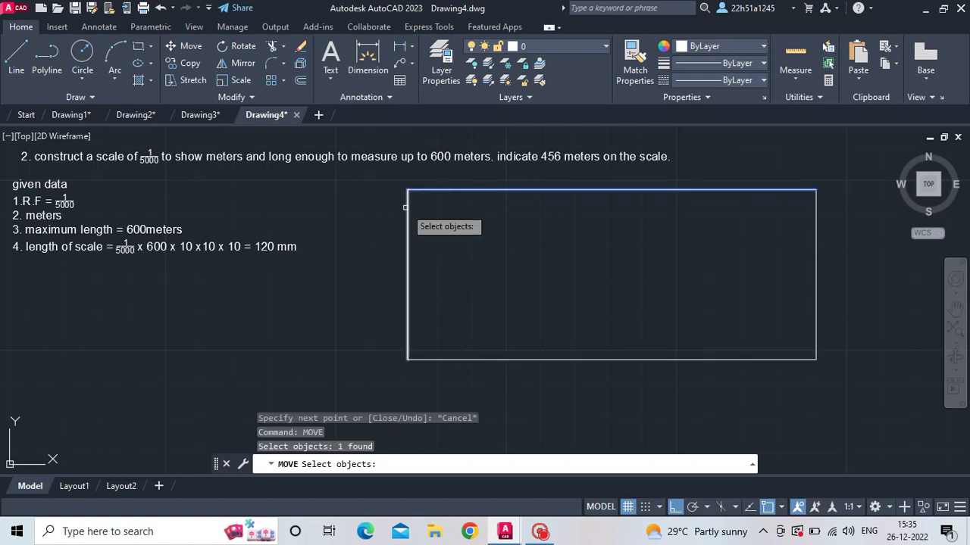
pyautogui.click(408, 214)
pyautogui.click(495, 363)
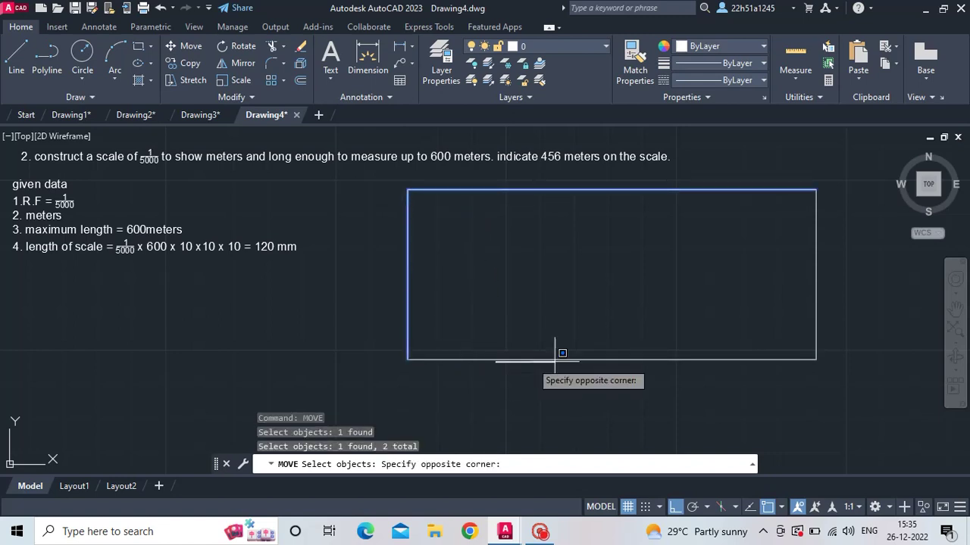
pyautogui.press('Escape')
pyautogui.click(671, 359)
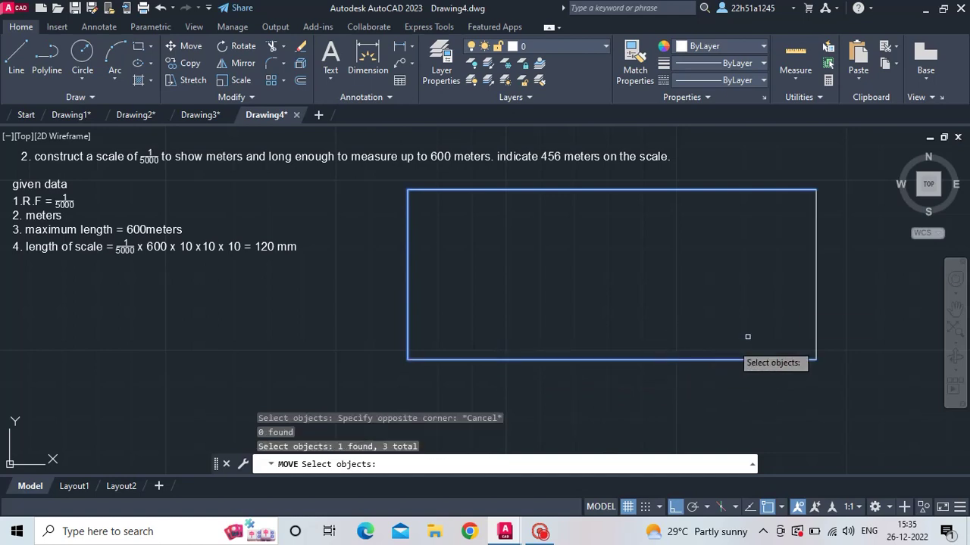
pyautogui.click(814, 282)
pyautogui.press('Return')
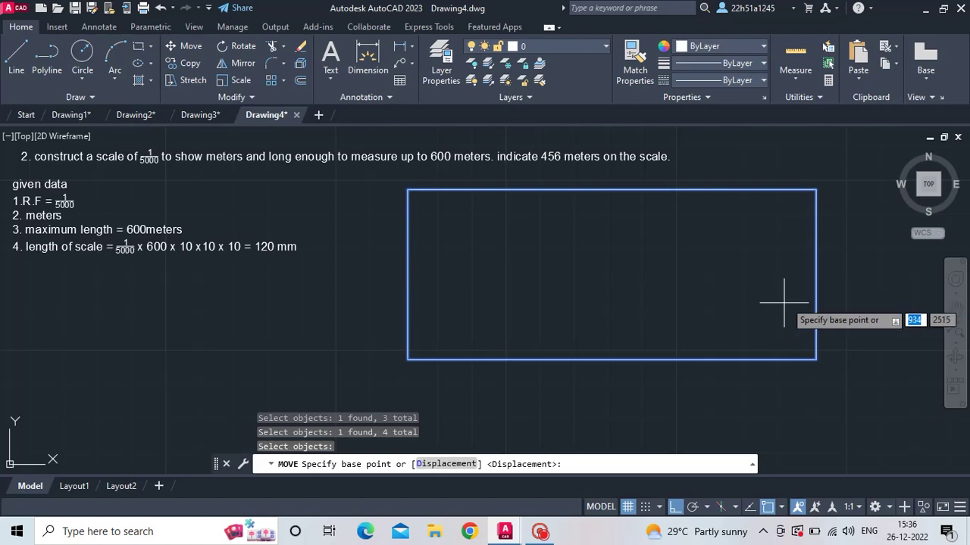
pyautogui.click(408, 191)
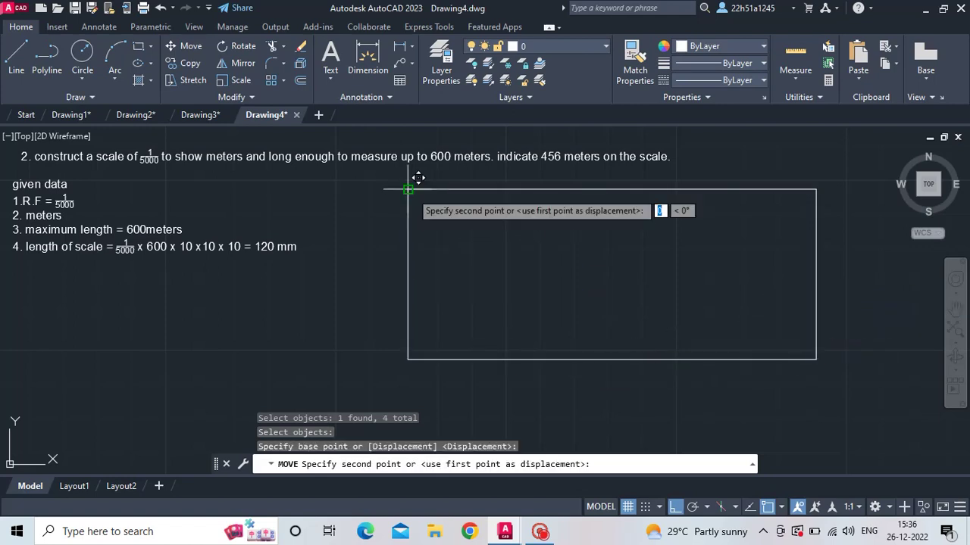
pyautogui.click(408, 237)
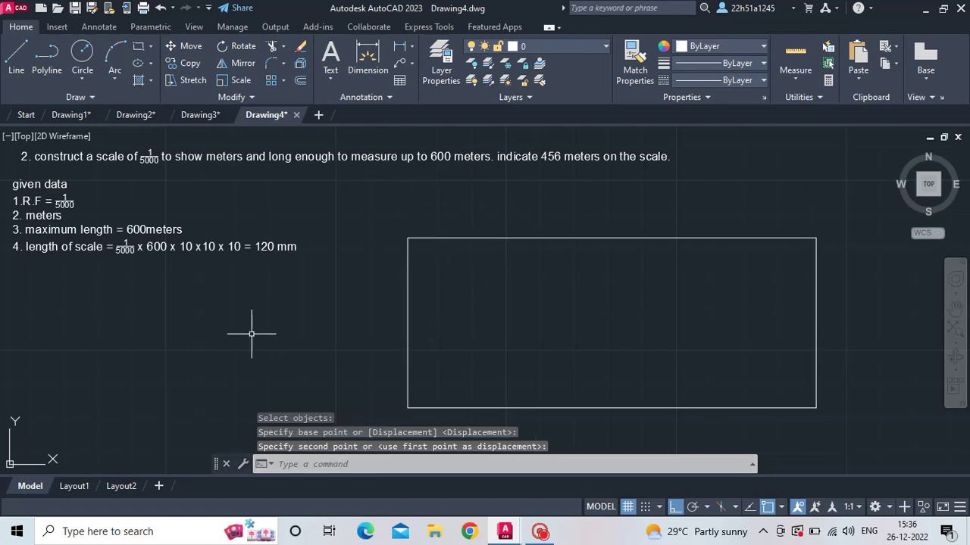
# Divide the rectangle's bottom edge into 6 equal segments.
pyautogui.write('di')
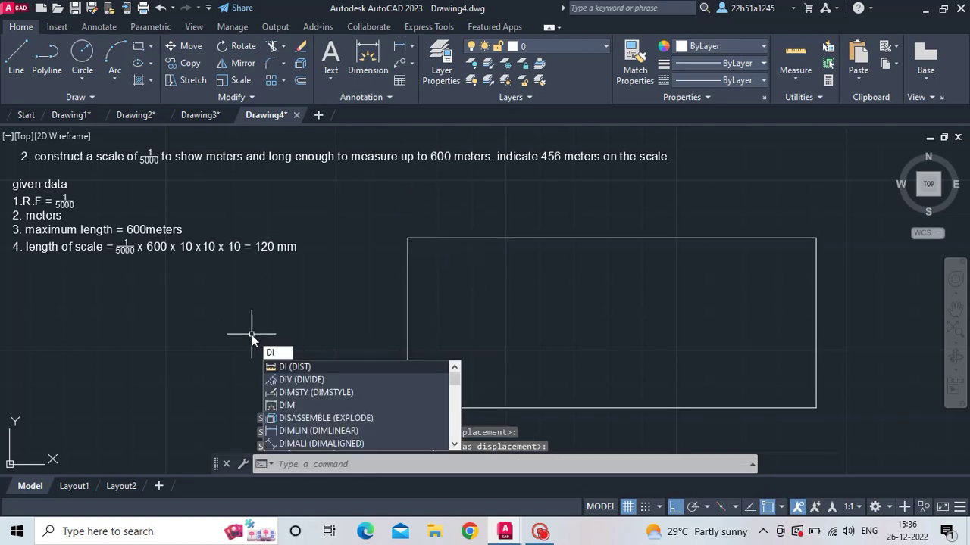
pyautogui.write('v')
pyautogui.click(294, 367)
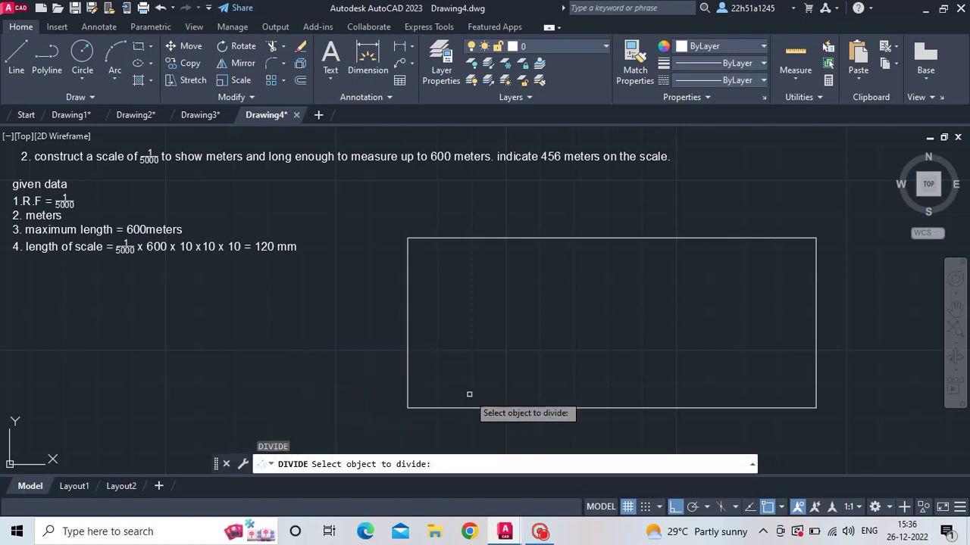
pyautogui.click(499, 407)
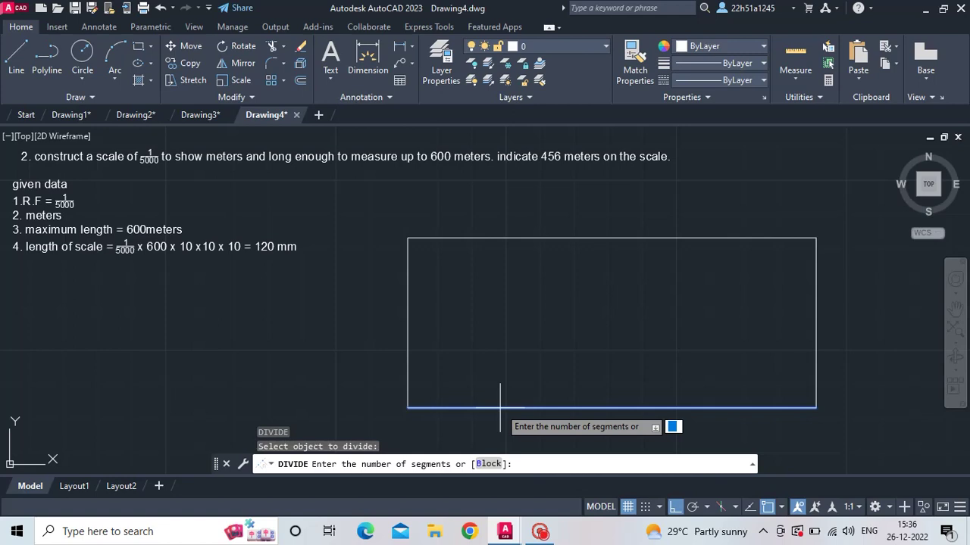
pyautogui.write('6')
pyautogui.press('Return')
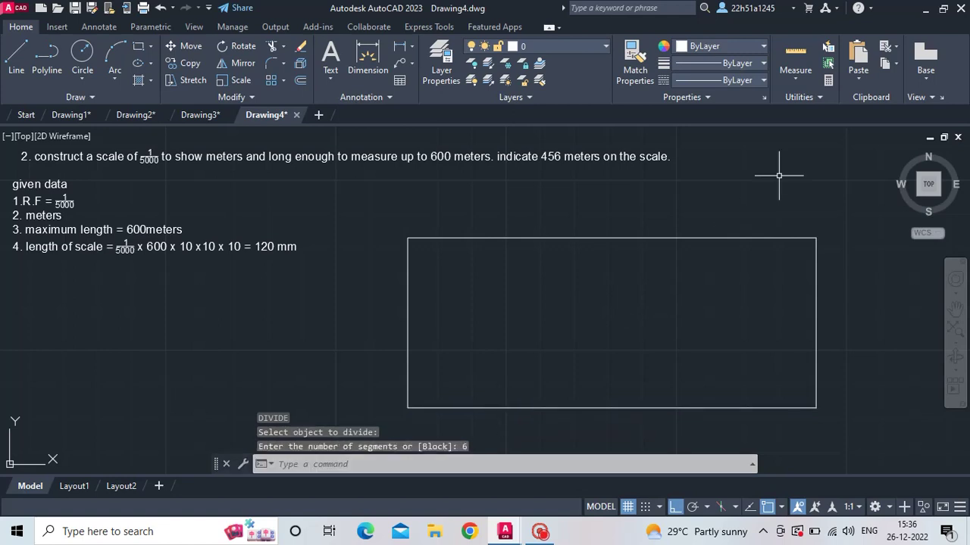
# Set the point style to circled crosshair markers.
pyautogui.click(819, 97)
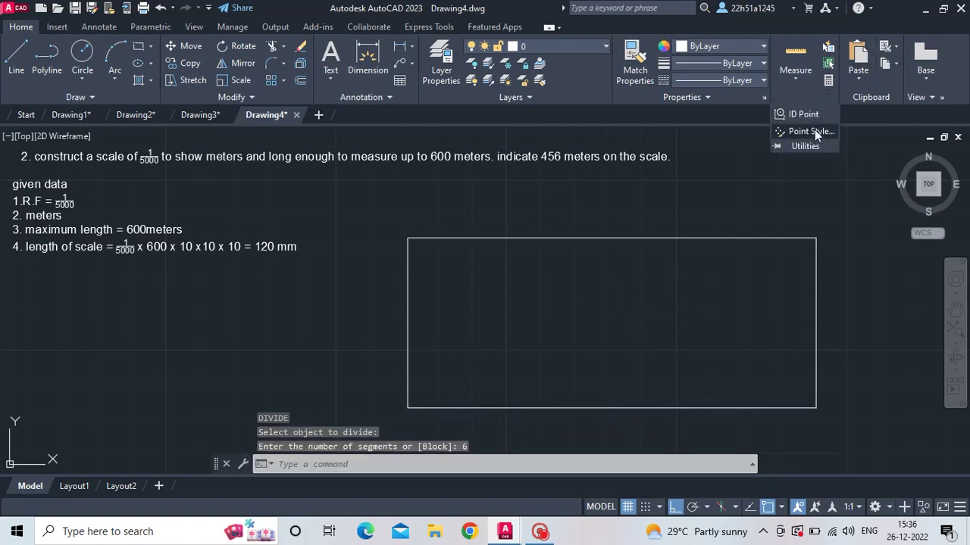
pyautogui.click(814, 132)
pyautogui.click(484, 197)
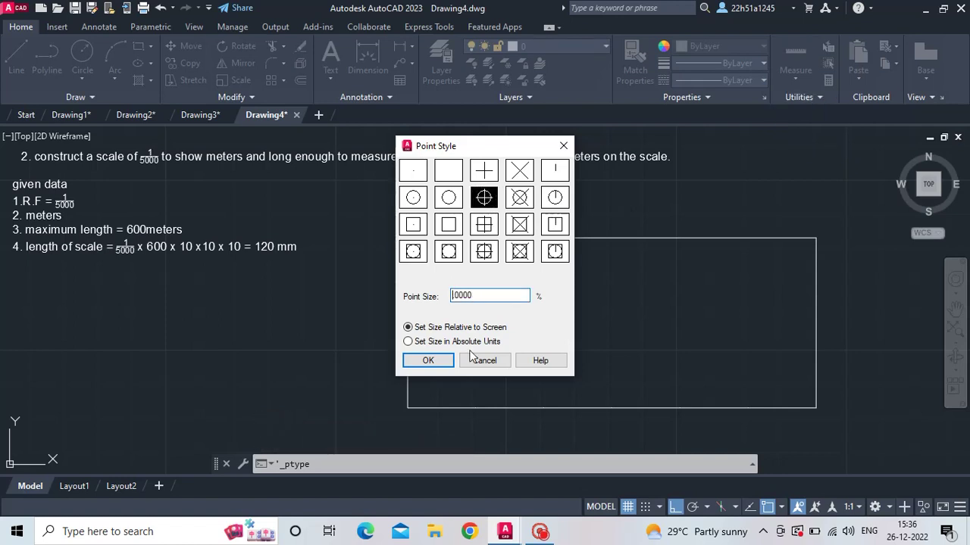
pyautogui.click(429, 361)
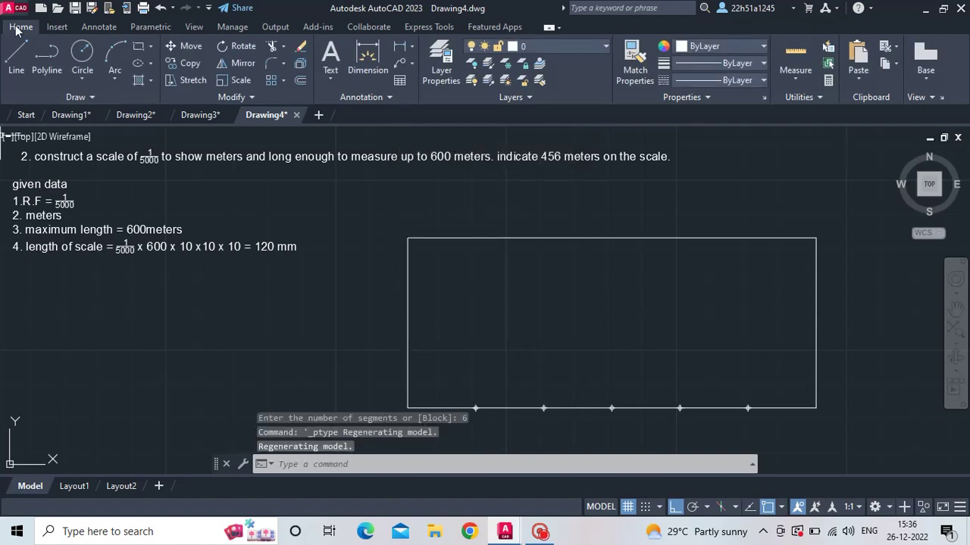
# Draw a vertical line from the first division point up to the top edge.
pyautogui.click(18, 61)
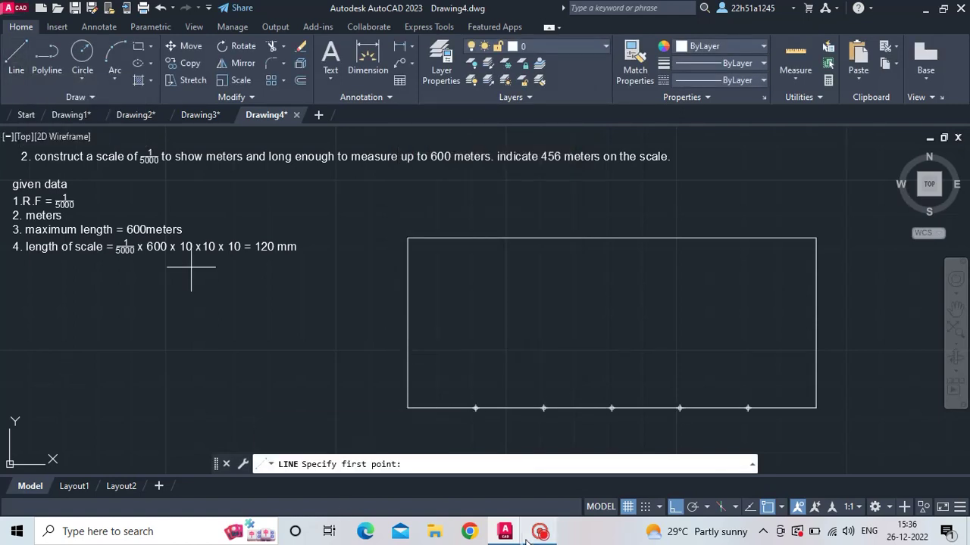
pyautogui.click(476, 408)
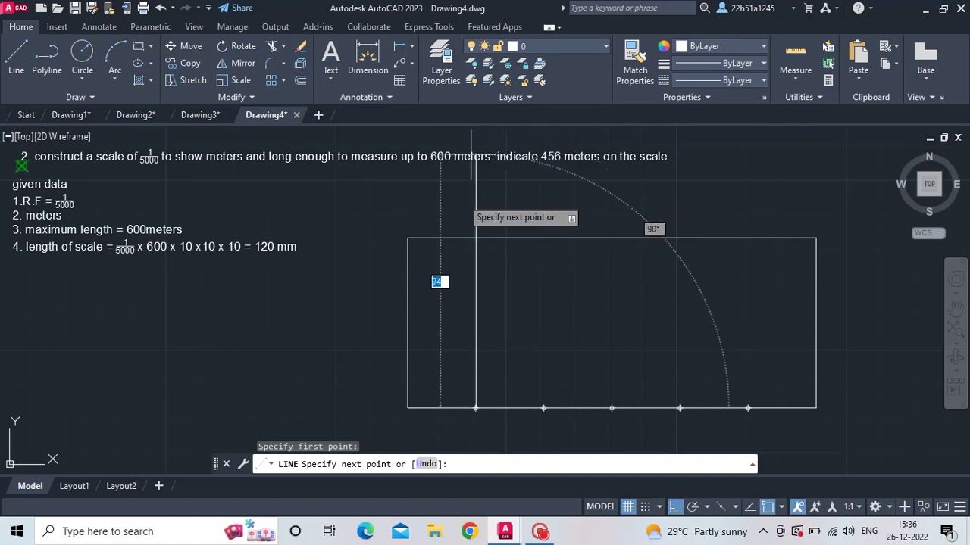
pyautogui.click(476, 238)
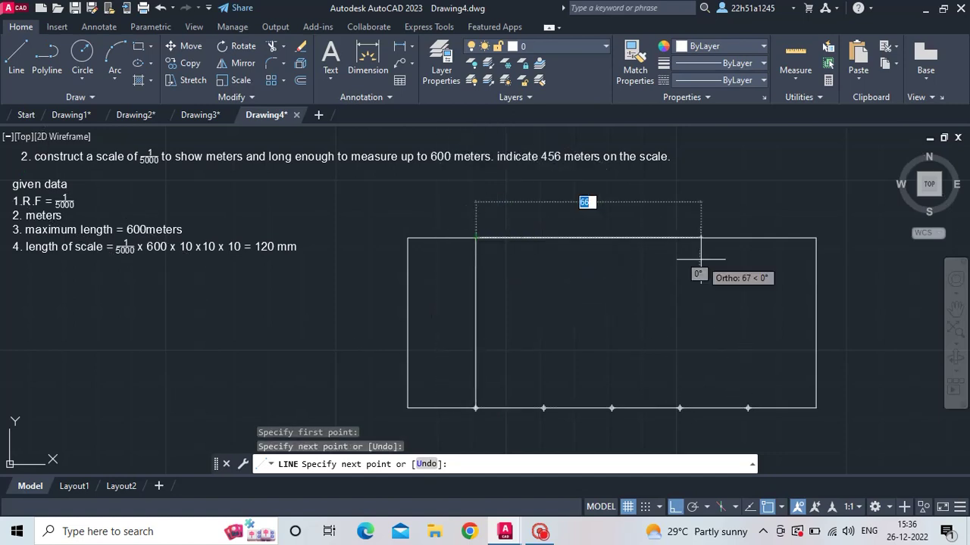
pyautogui.press('Escape')
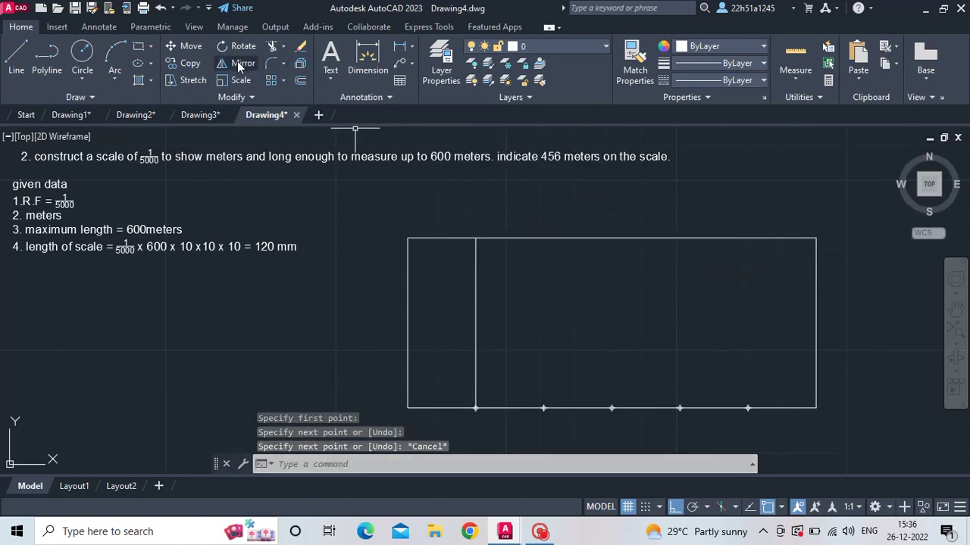
# Copy the vertical line onto the remaining division points along the bottom edge.
pyautogui.click(199, 63)
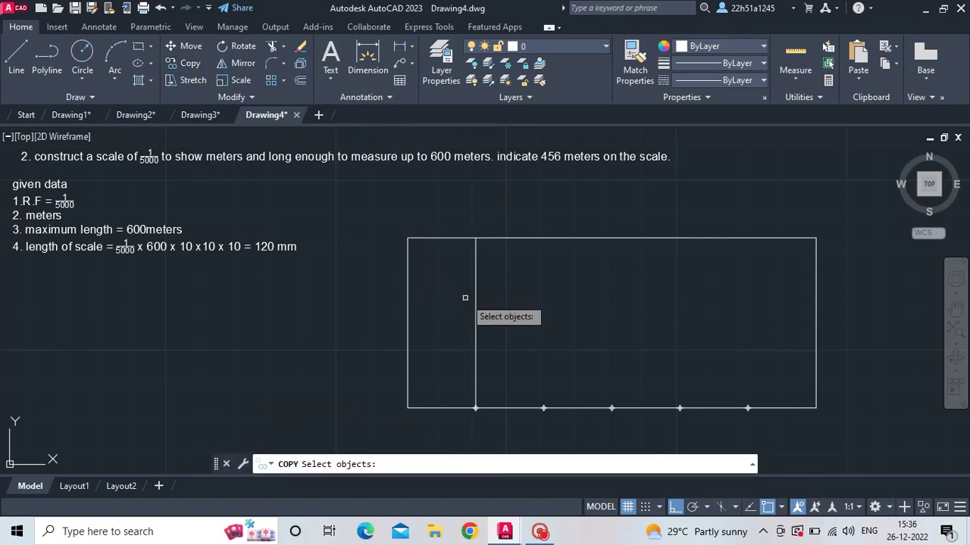
pyautogui.click(476, 311)
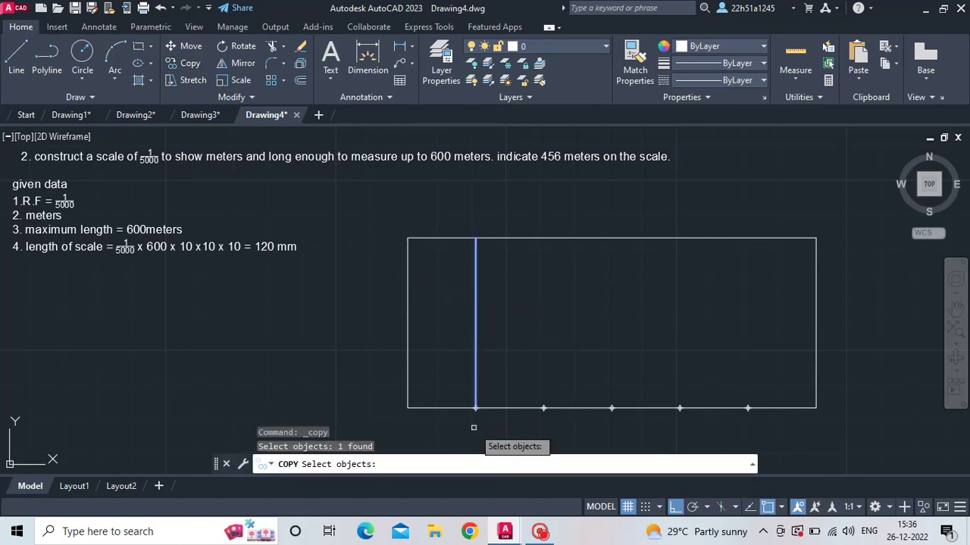
pyautogui.press('Return')
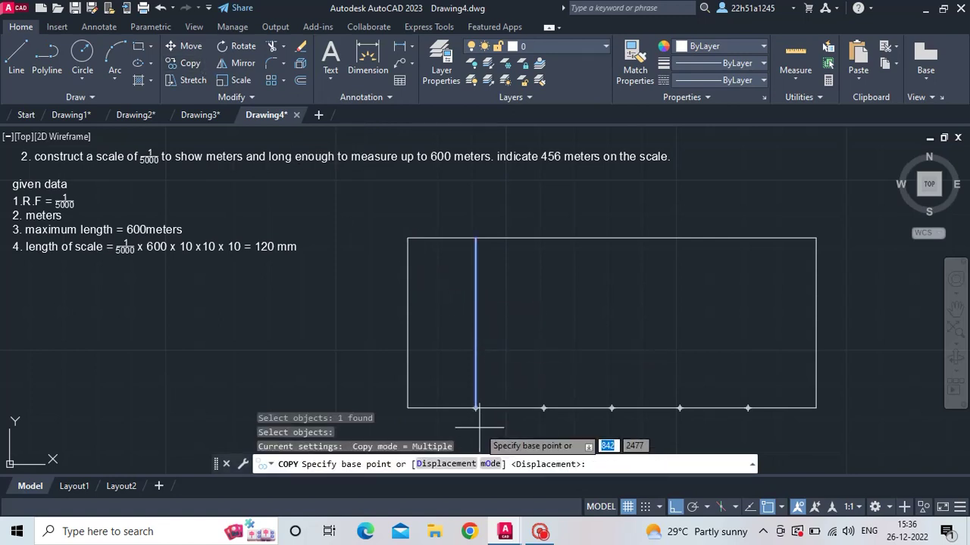
pyautogui.scroll(4, 473, 409)
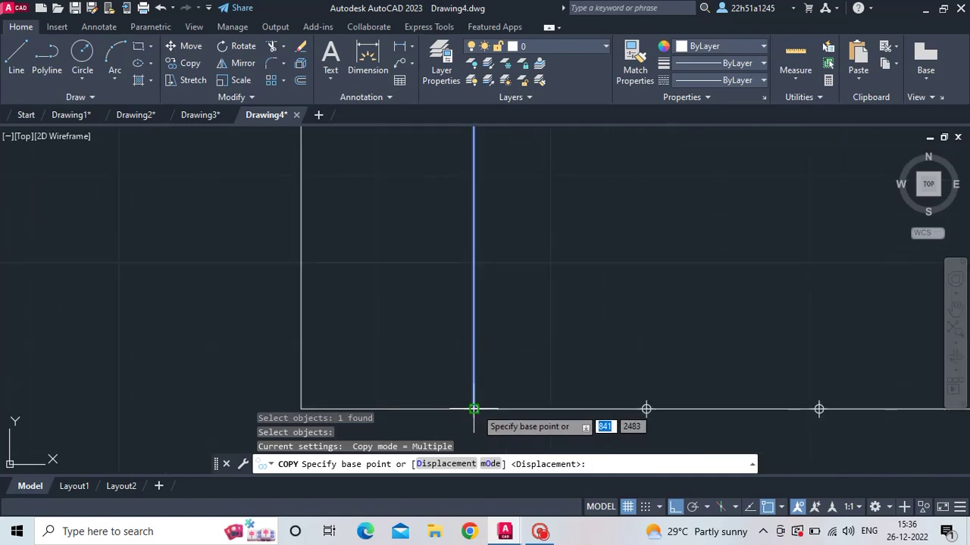
pyautogui.click(473, 409)
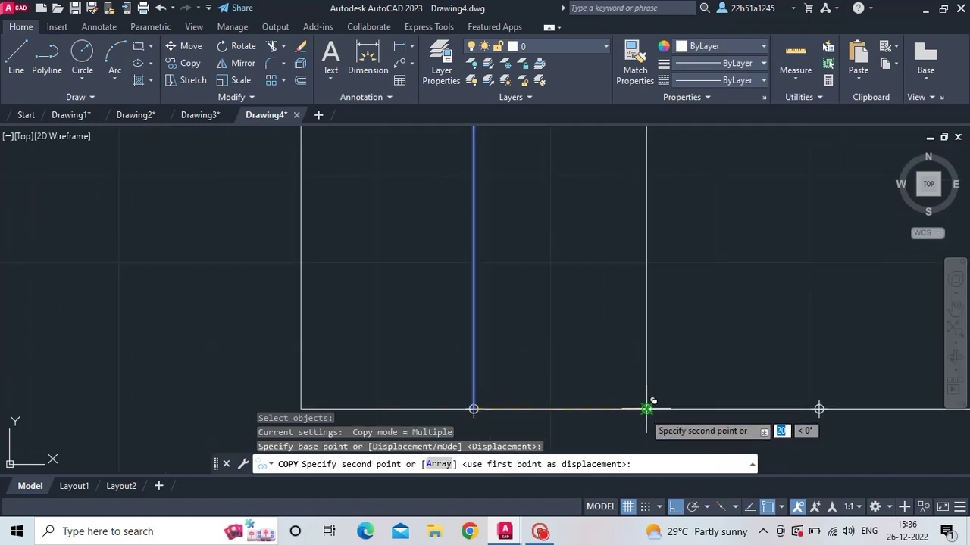
pyautogui.click(646, 409)
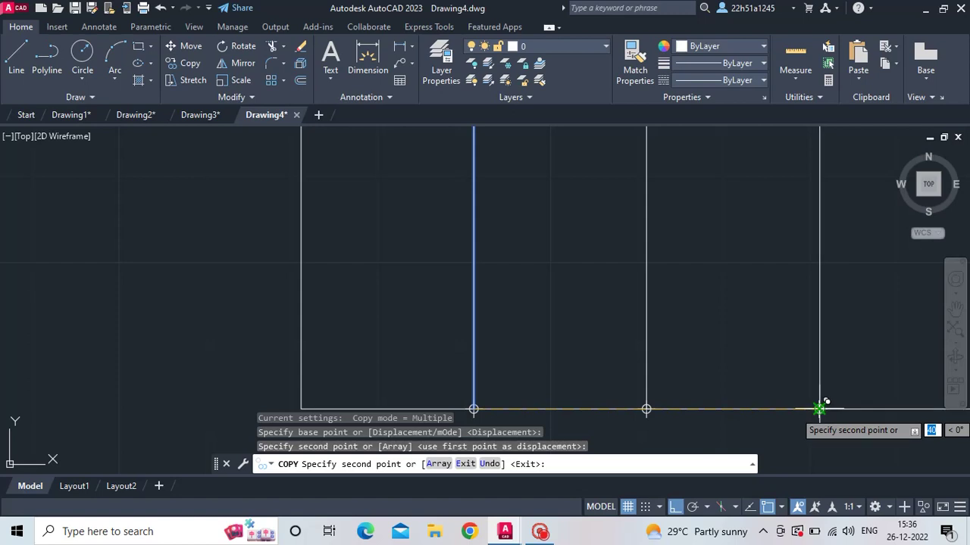
pyautogui.click(819, 409)
pyautogui.scroll(-2, 819, 409)
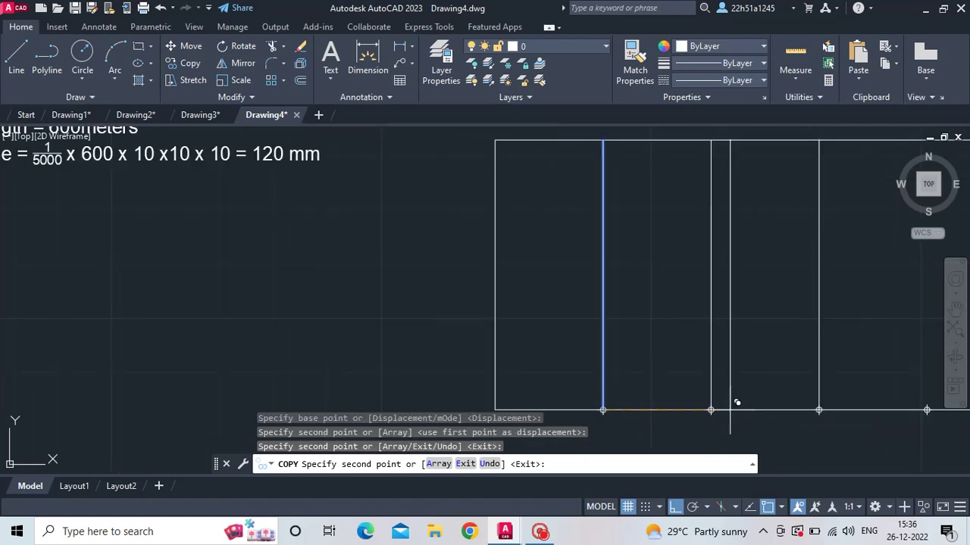
pyautogui.moveTo(840, 374); pyautogui.dragTo(628, 348, button='middle')
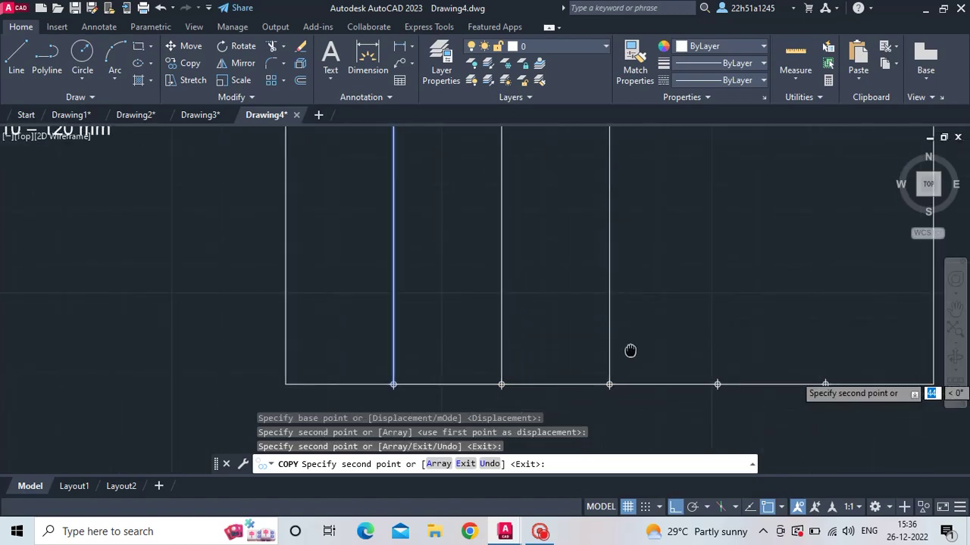
pyautogui.click(717, 384)
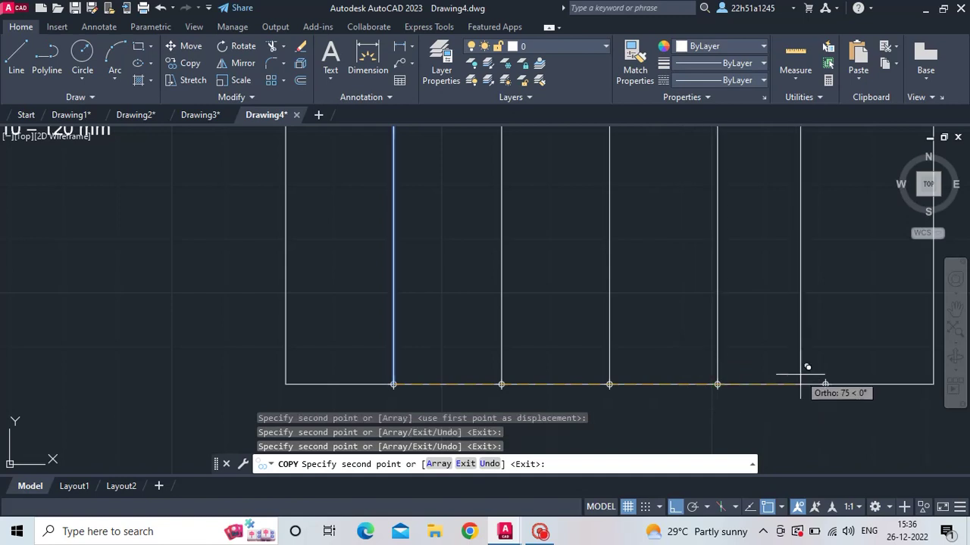
pyautogui.scroll(-2, 754, 385)
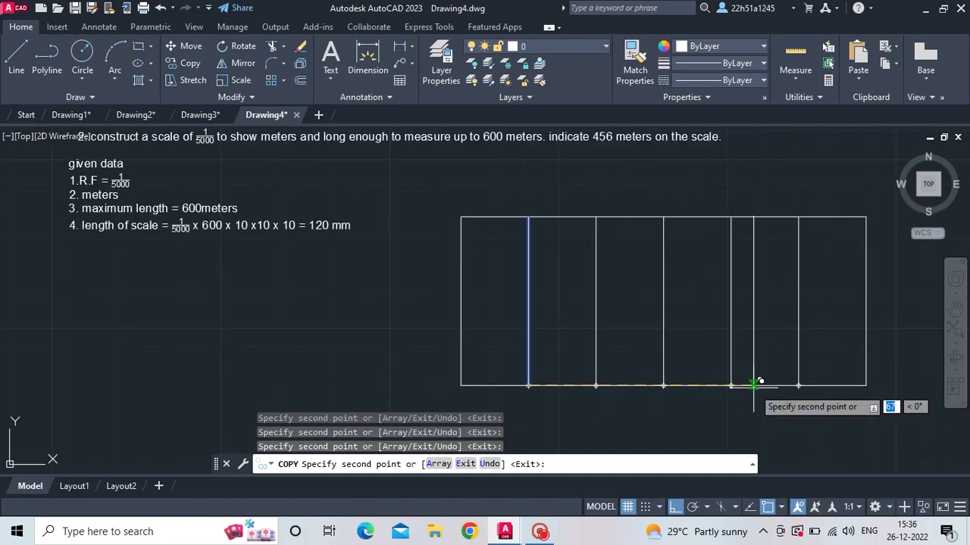
pyautogui.press('Escape')
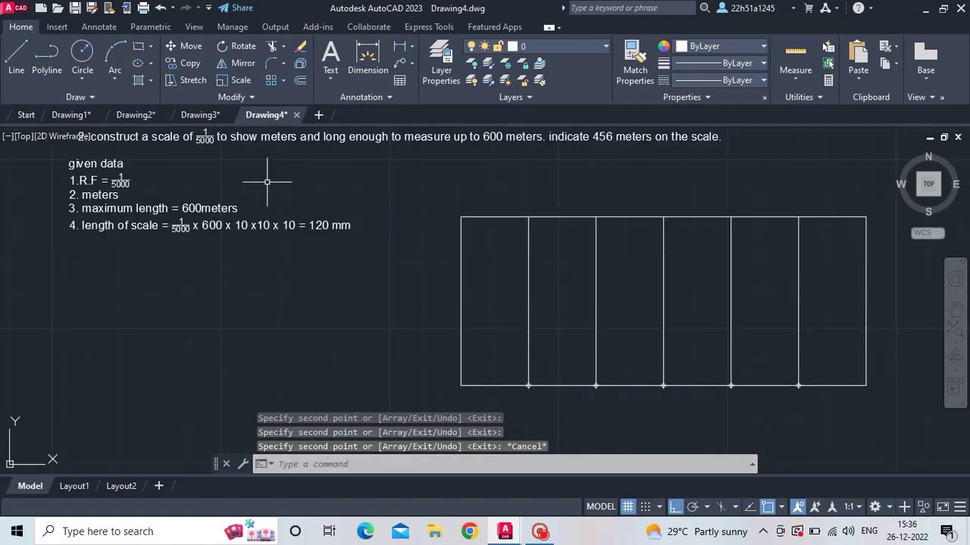
pyautogui.click(28, 51)
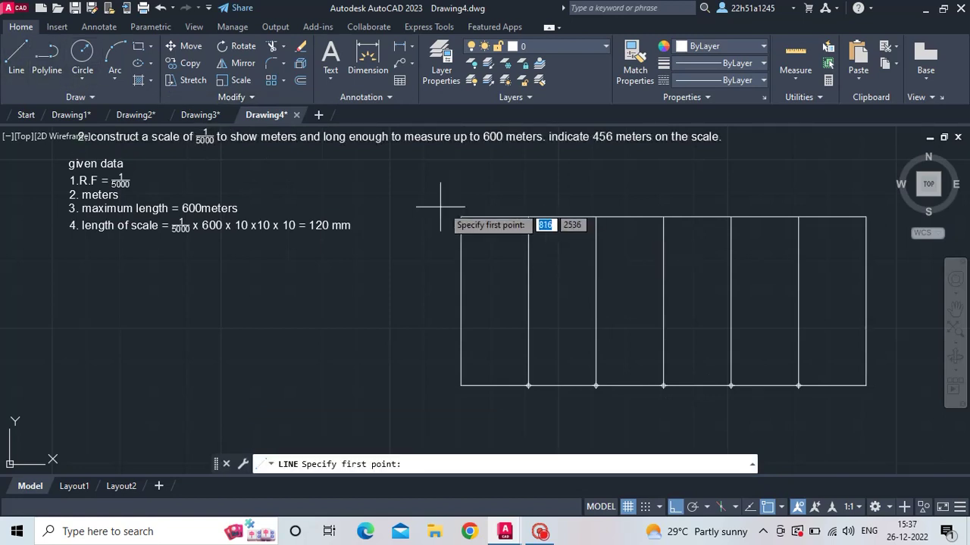
# Divide the top edge of the first main division into 10 equal parts.
pyautogui.click(461, 217)
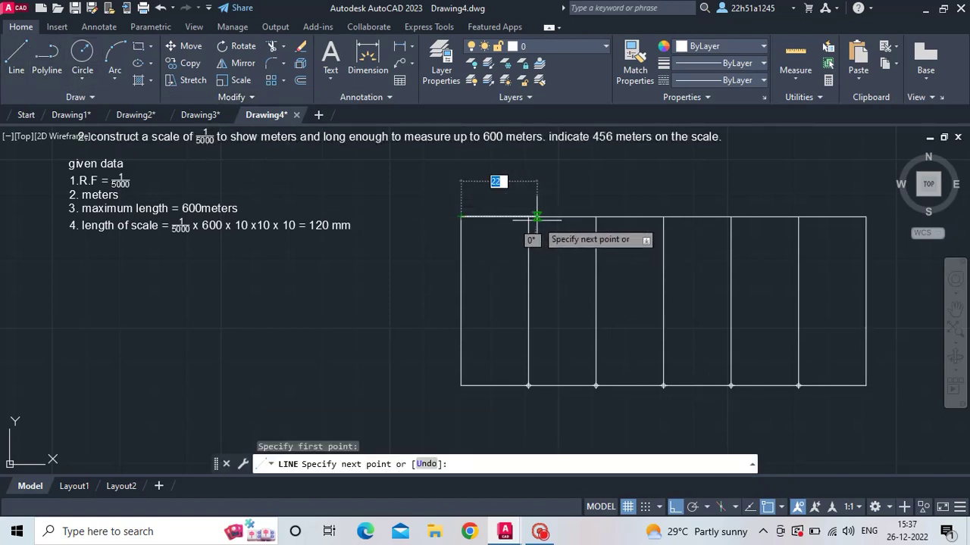
pyautogui.press('Escape')
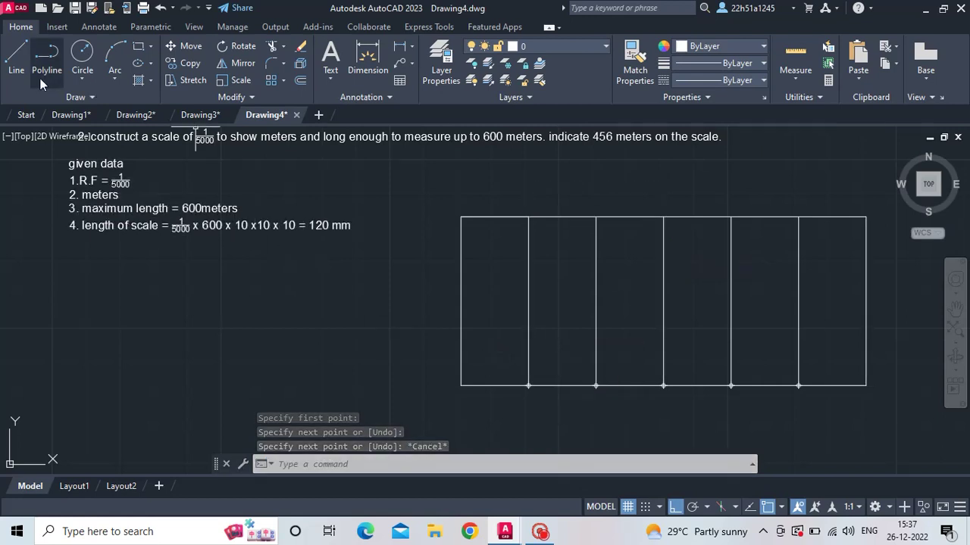
pyautogui.write('d')
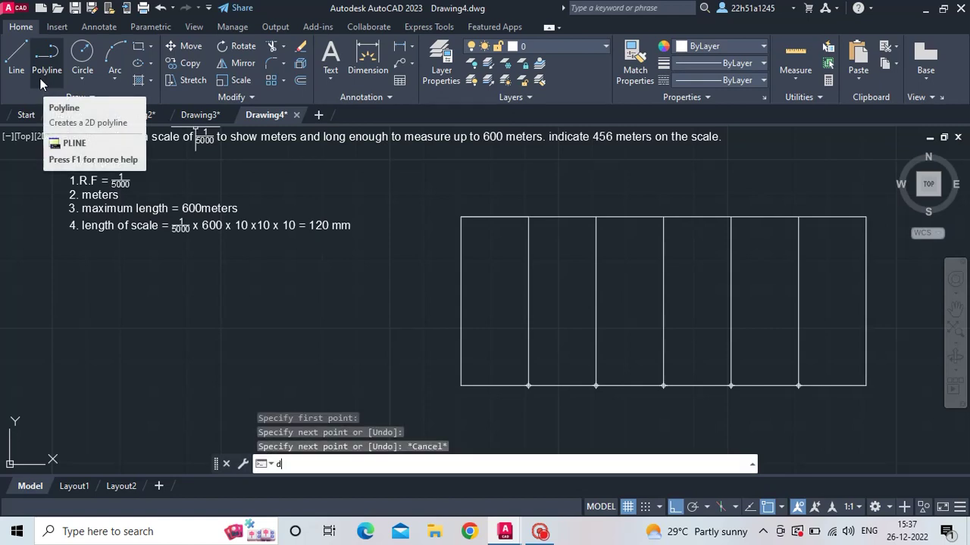
pyautogui.write('i')
pyautogui.click(299, 344)
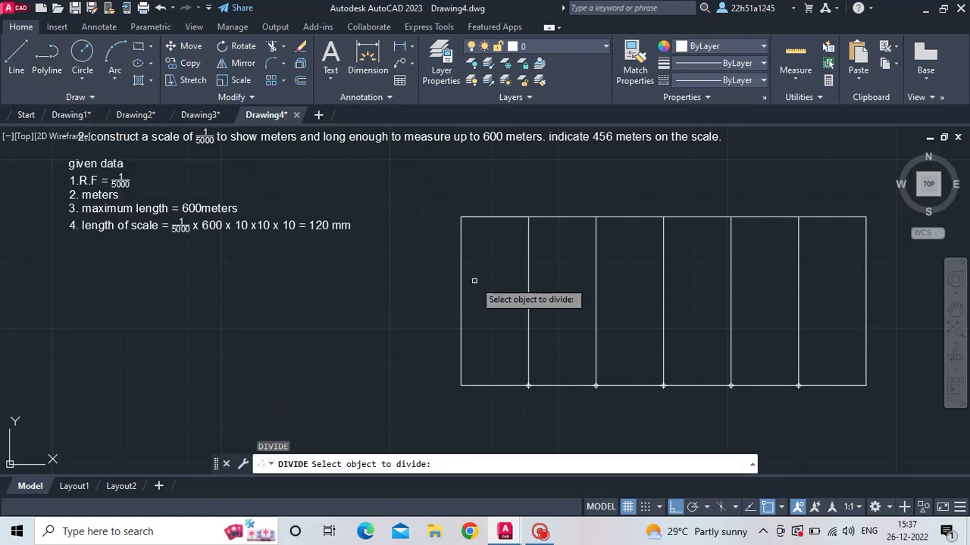
pyautogui.click(508, 218)
pyautogui.write('10')
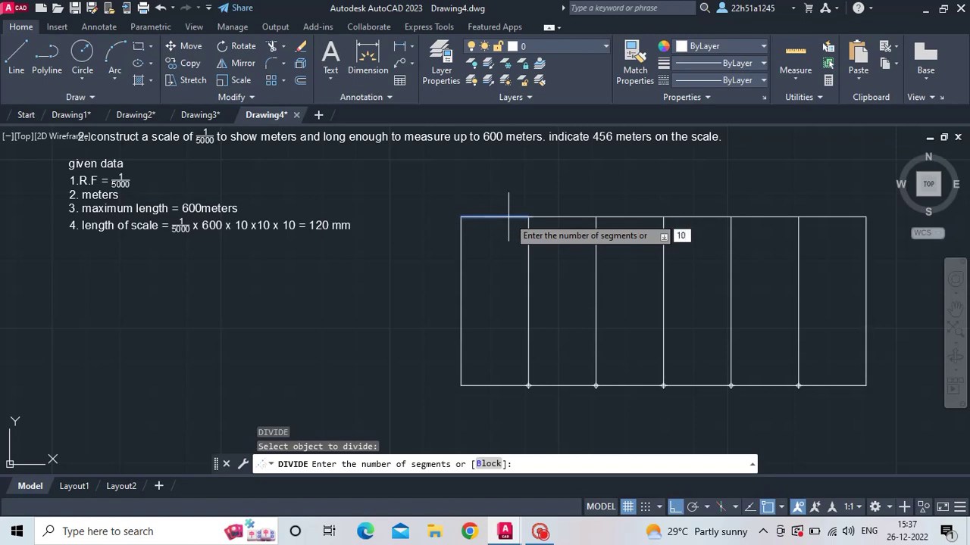
pyautogui.press('Return')
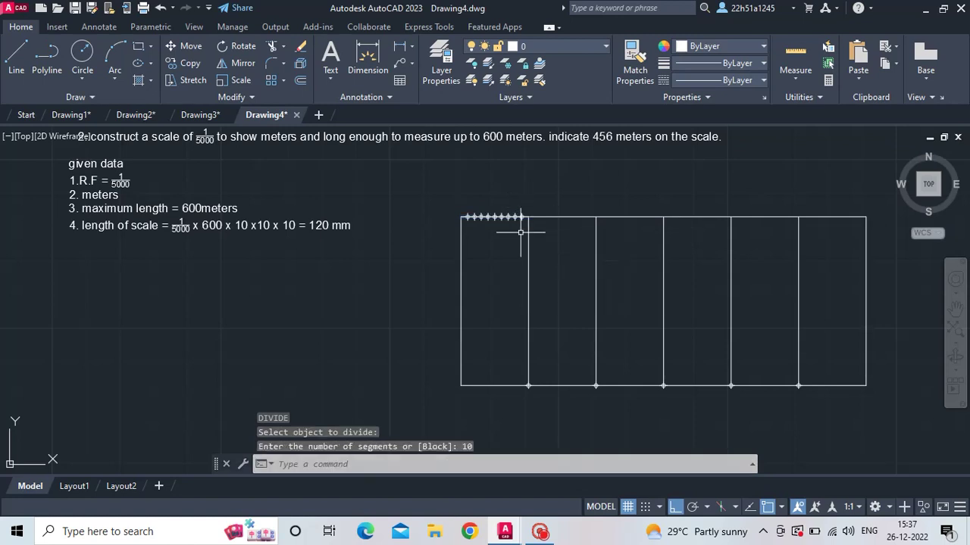
# With Ortho off, draw a diagonal from the last top mark to the first division line's bottom.
pyautogui.write('l')
pyautogui.press('Return')
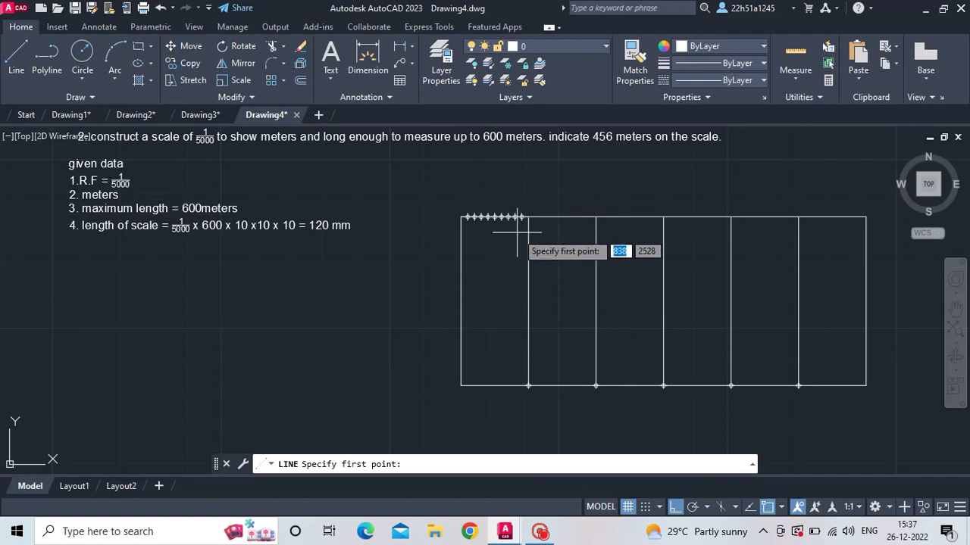
pyautogui.click(523, 218)
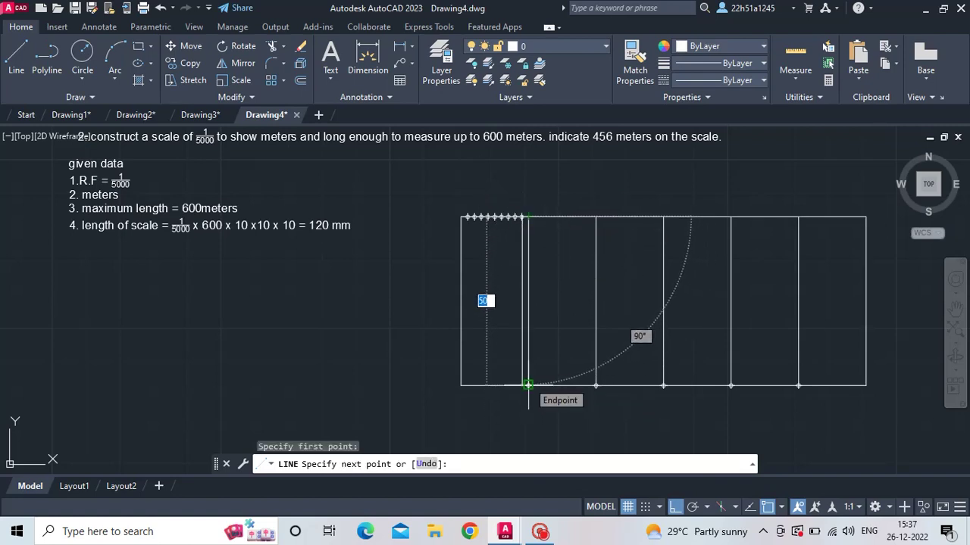
pyautogui.press('F8')
pyautogui.click(528, 386)
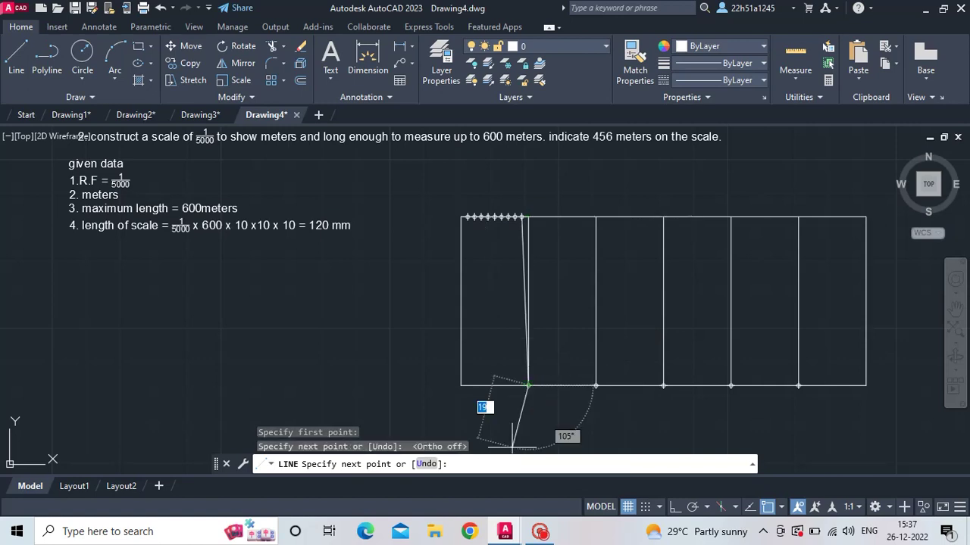
pyautogui.press('Escape')
# Copy the diagonal to each of the other top division marks as parallel lines.
pyautogui.click(185, 63)
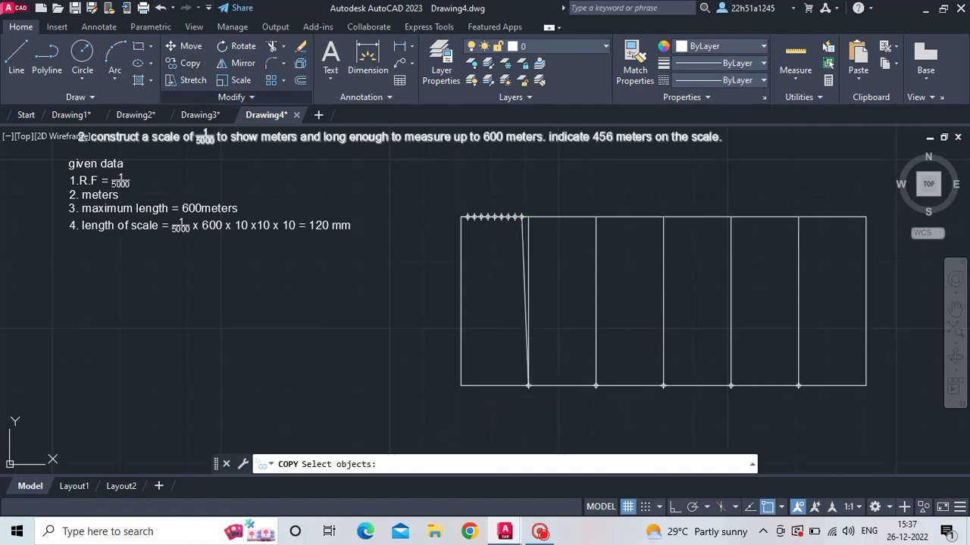
pyautogui.click(521, 239)
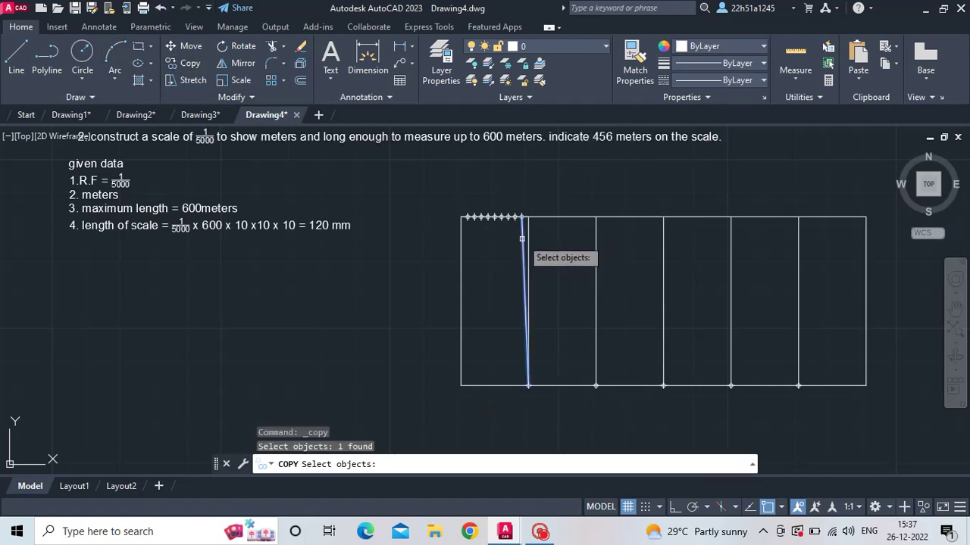
pyautogui.press('Return')
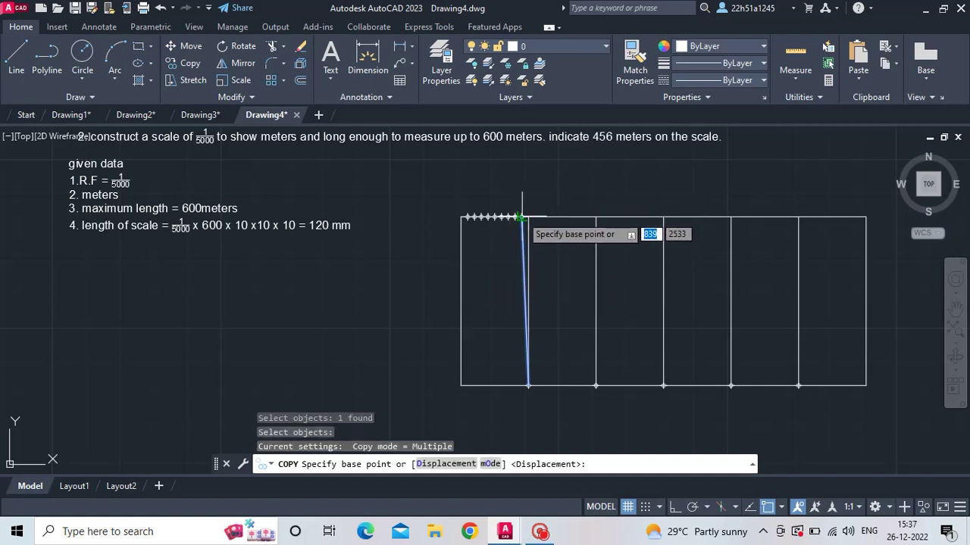
pyautogui.click(528, 217)
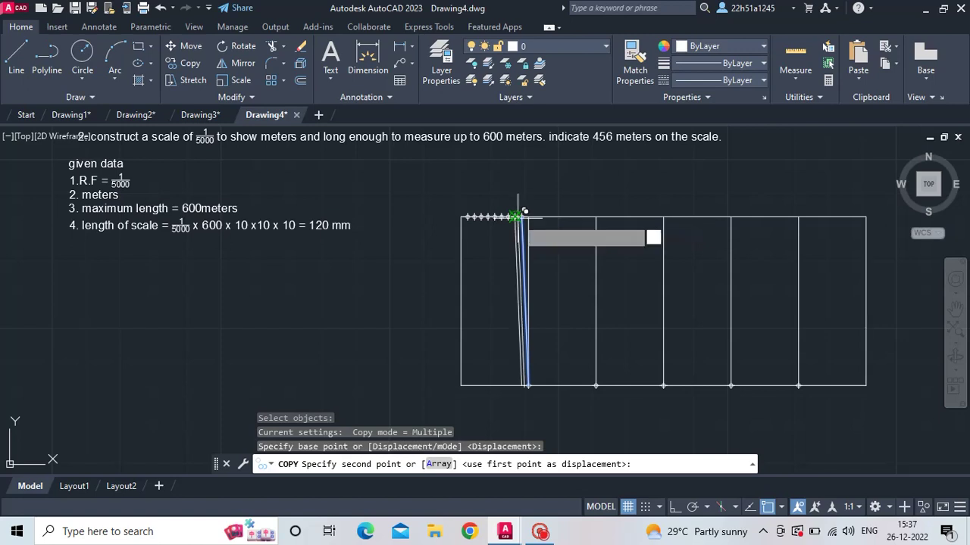
pyautogui.click(516, 218)
pyautogui.click(508, 218)
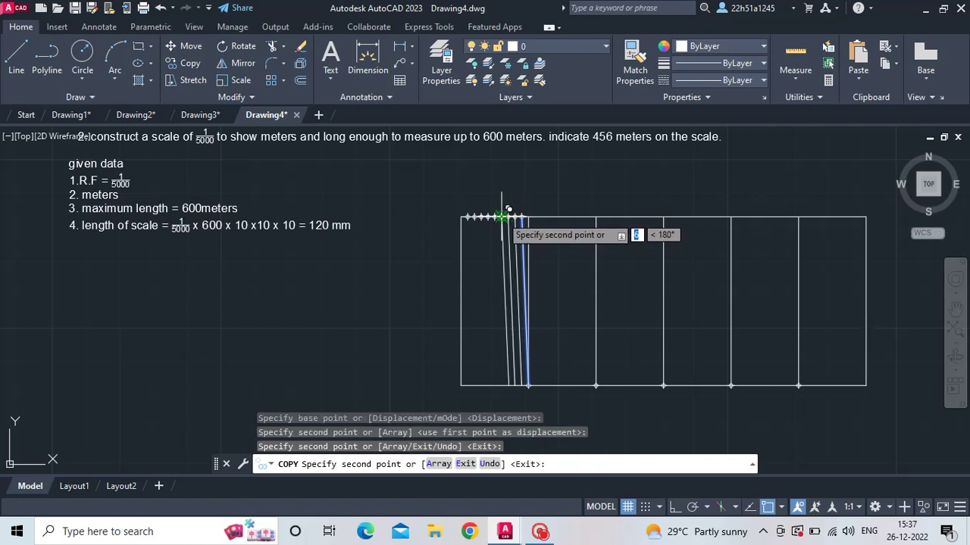
pyautogui.click(502, 218)
pyautogui.click(494, 218)
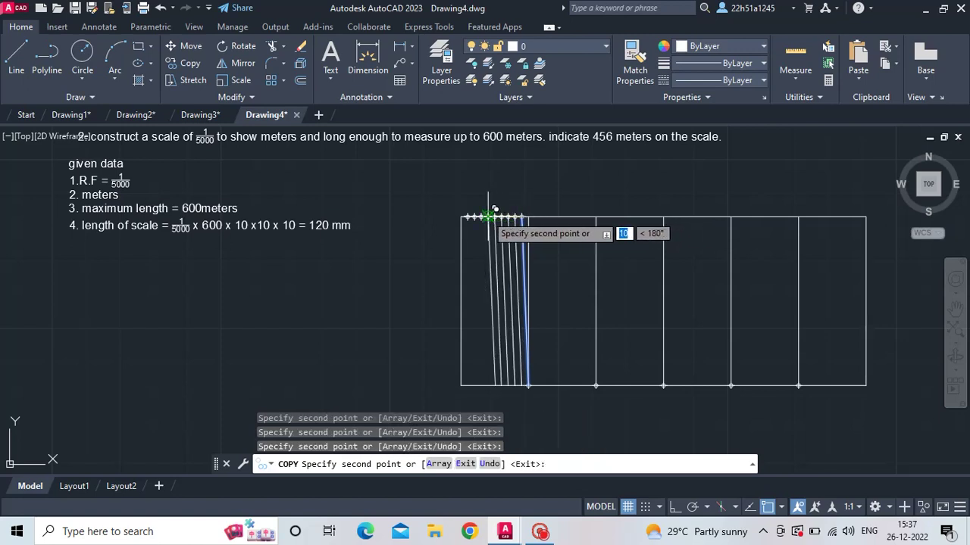
pyautogui.click(488, 218)
pyautogui.click(481, 218)
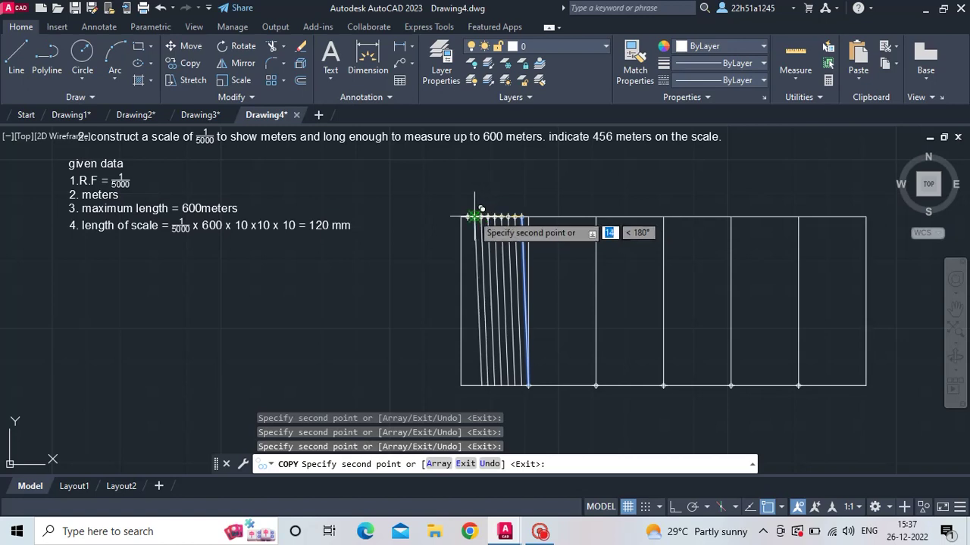
pyautogui.click(475, 218)
pyautogui.click(468, 217)
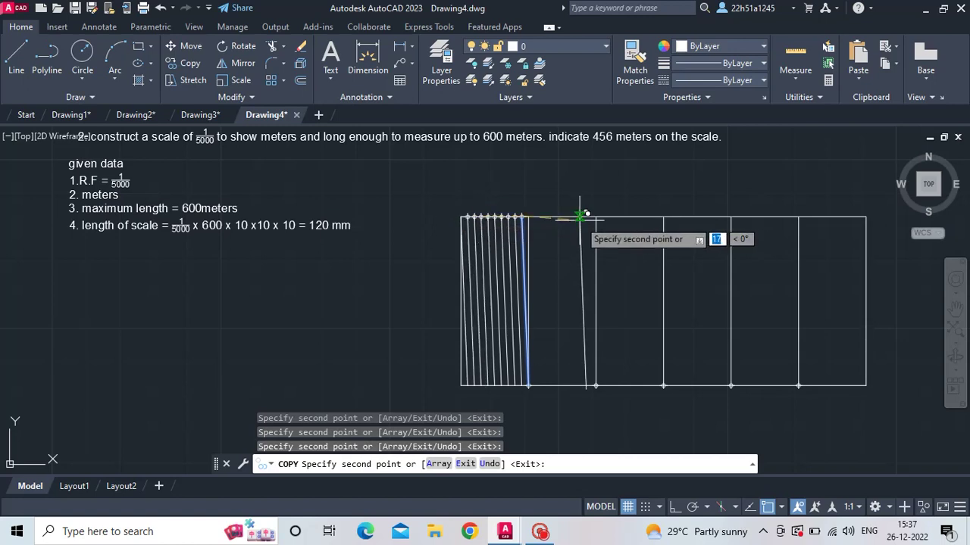
pyautogui.press('Escape')
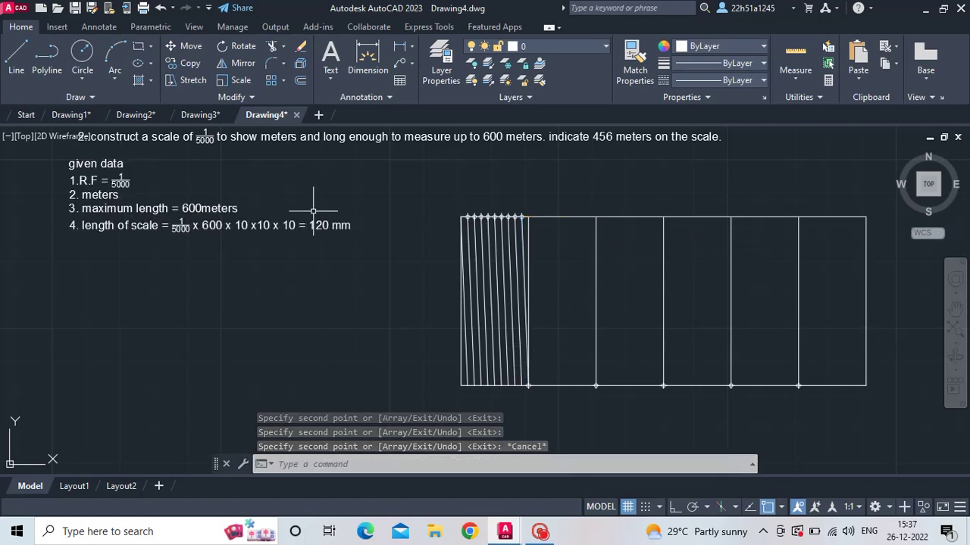
# Divide the scale's left edge into 10 equal parts.
pyautogui.write('DI')
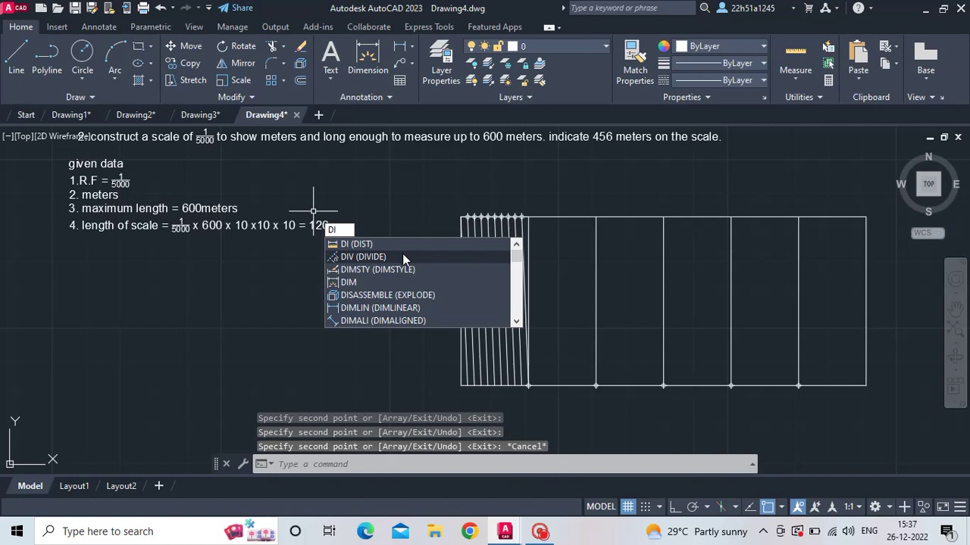
pyautogui.click(403, 255)
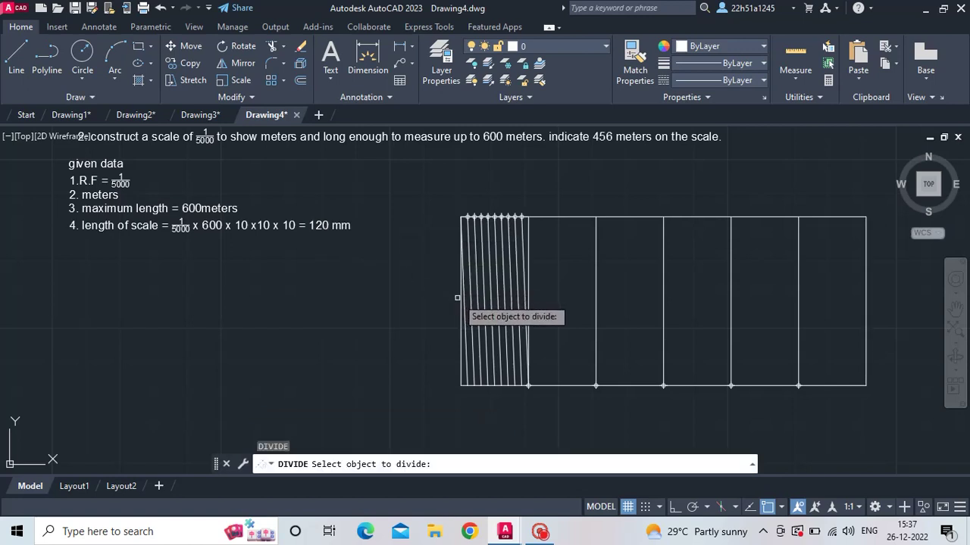
pyautogui.click(460, 299)
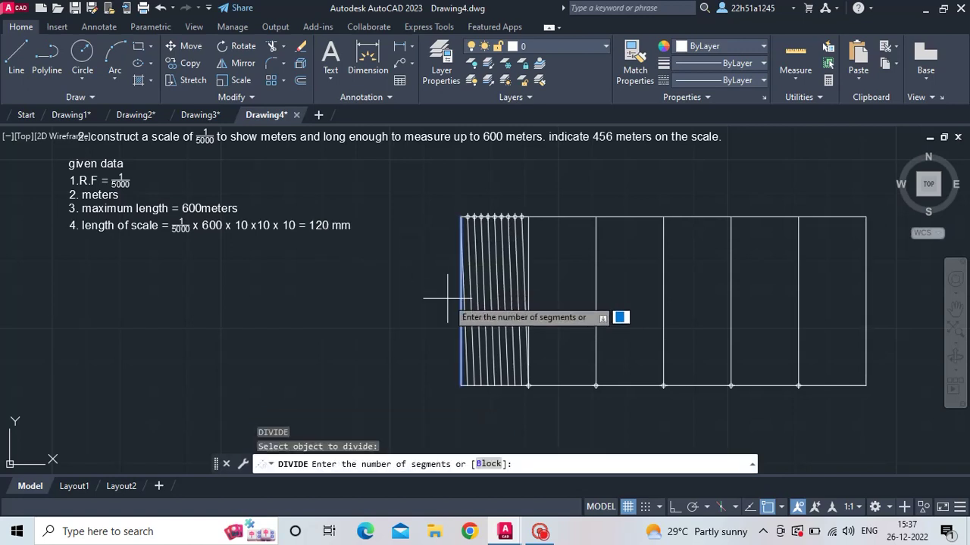
pyautogui.write('10')
pyautogui.press('Return')
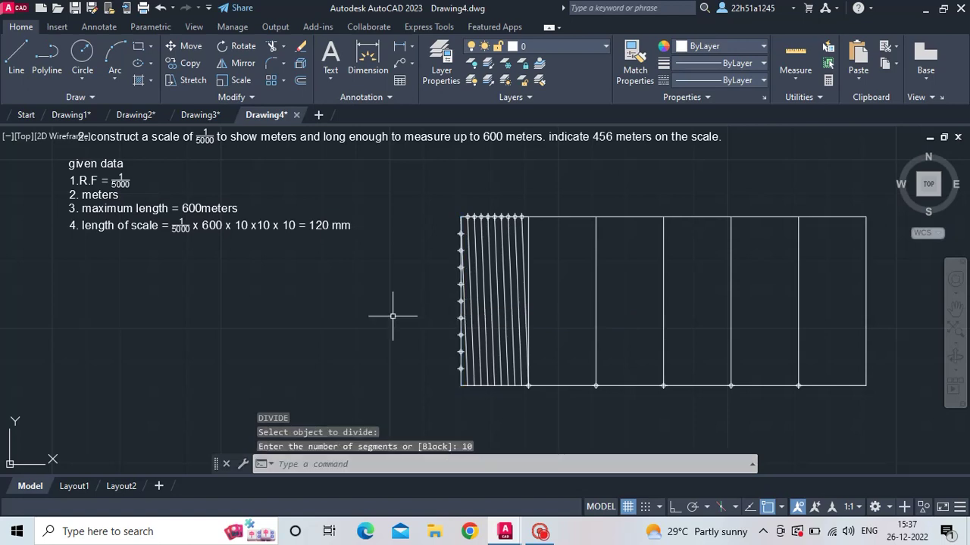
# Add a '0' label beneath the first main division line, with Osnap off.
pyautogui.click(328, 76)
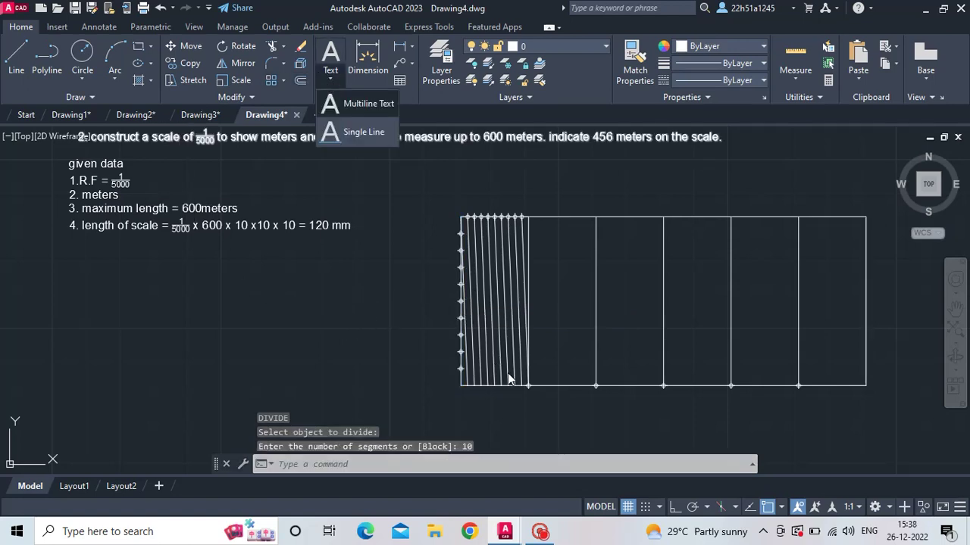
pyautogui.click(358, 107)
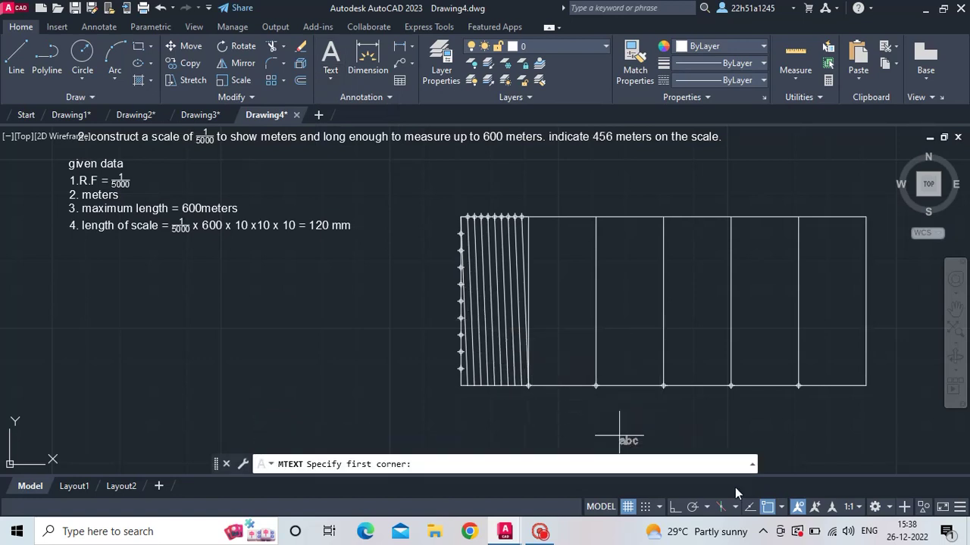
pyautogui.click(768, 508)
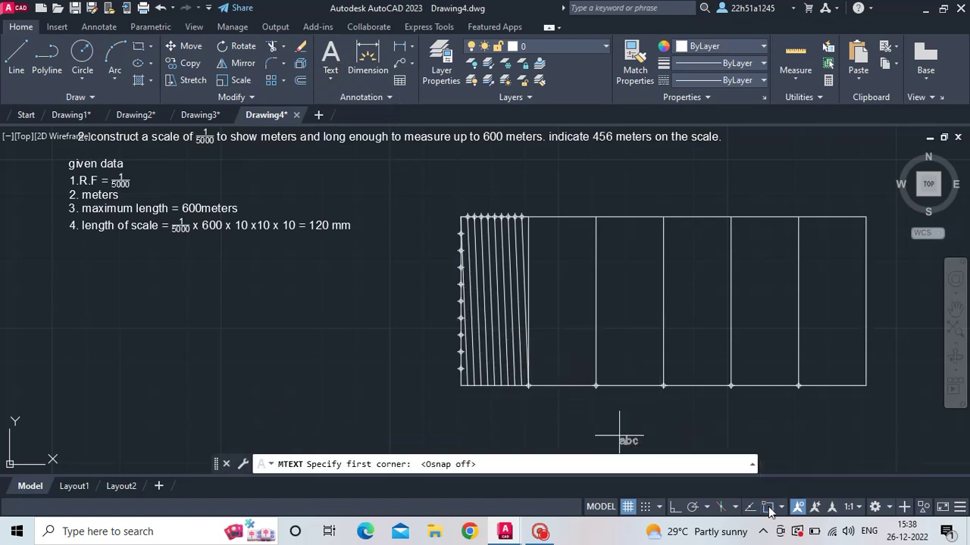
pyautogui.click(529, 392)
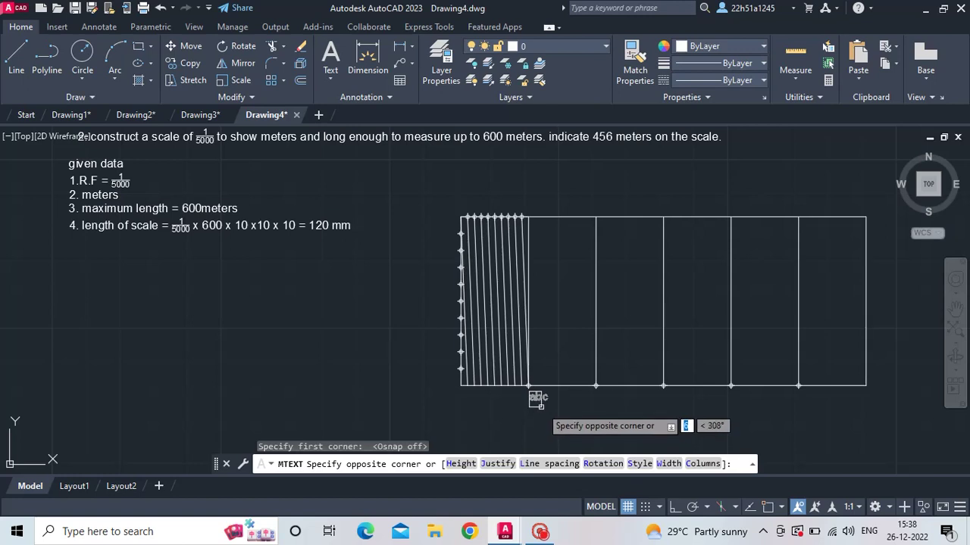
pyautogui.click(536, 398)
pyautogui.write('0')
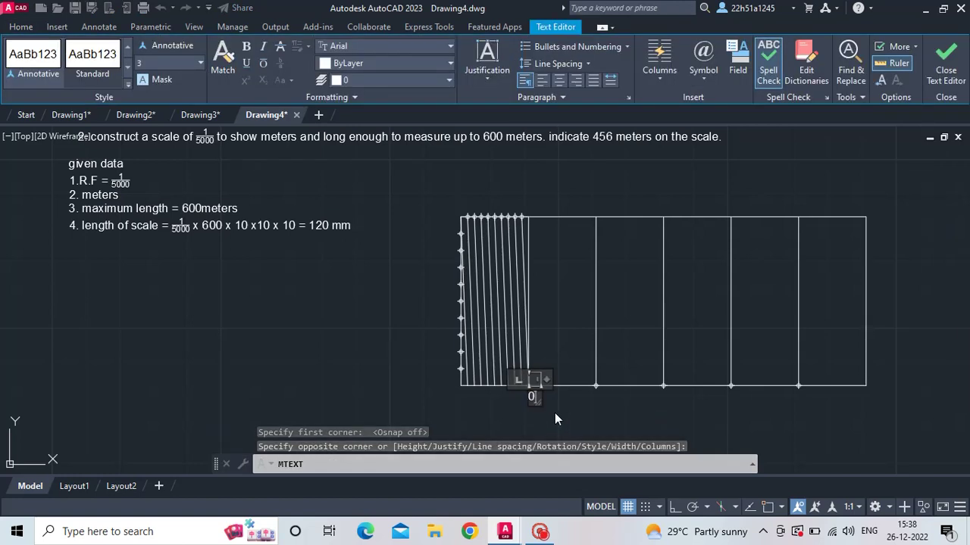
pyautogui.click(553, 413)
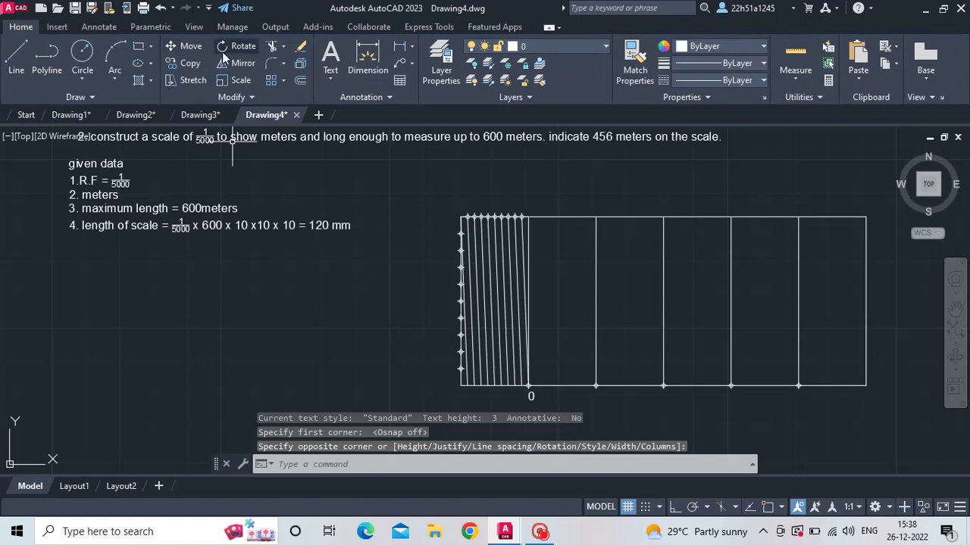
pyautogui.click(194, 64)
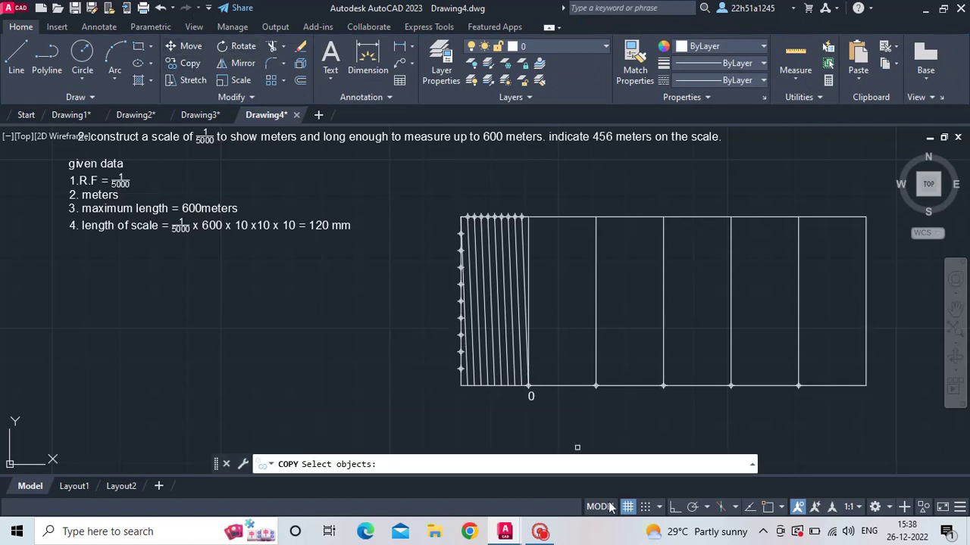
# Copy the 0 label under each bottom division and to the scale's right end.
pyautogui.click(530, 397)
pyautogui.press('Return')
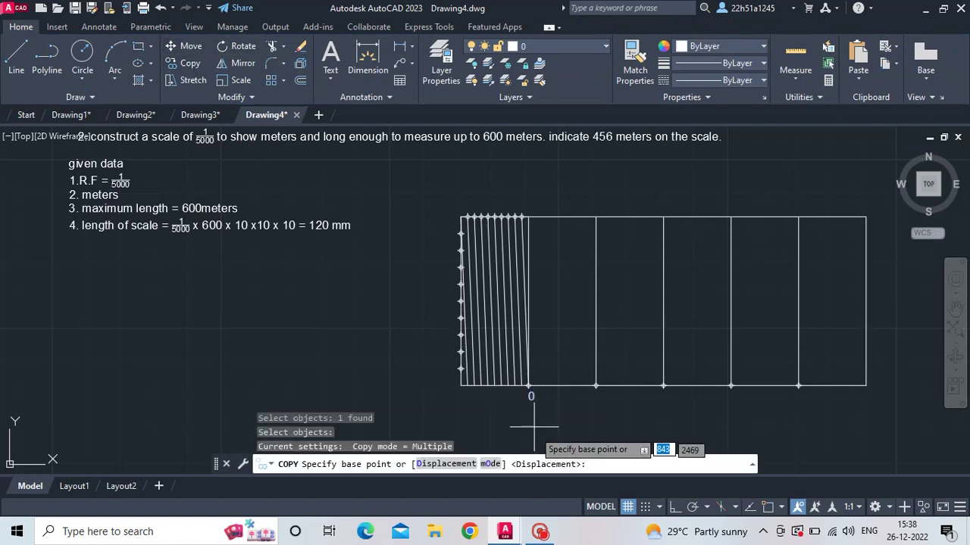
pyautogui.click(534, 399)
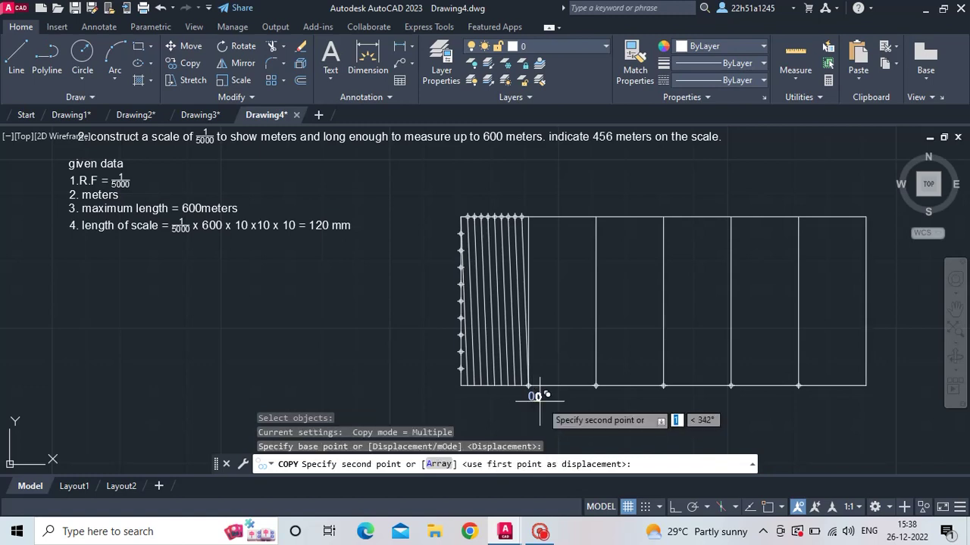
pyautogui.click(596, 400)
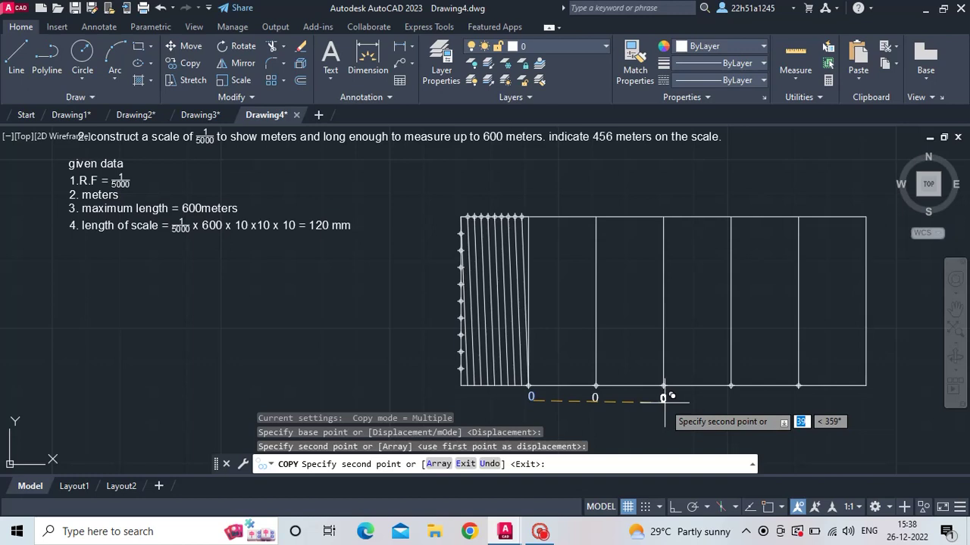
pyautogui.click(664, 398)
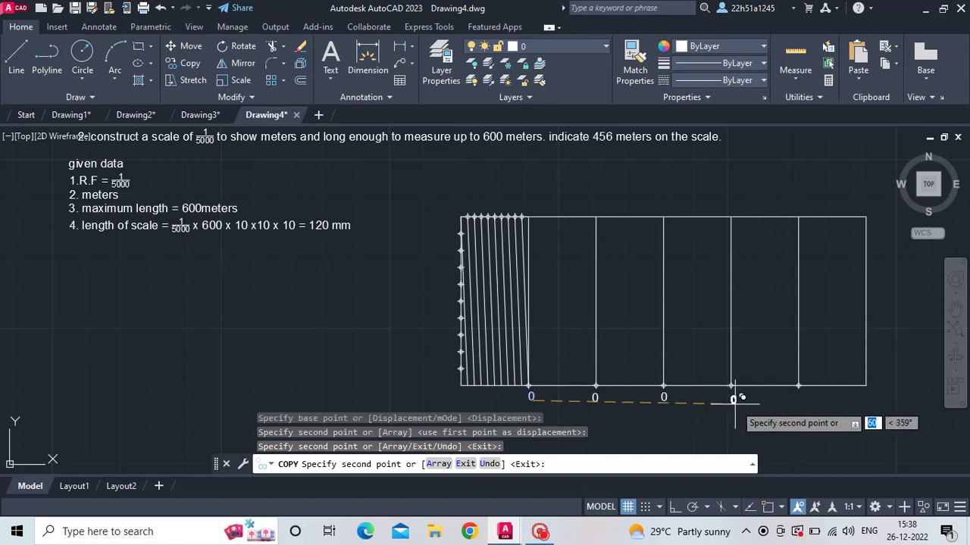
pyautogui.click(732, 399)
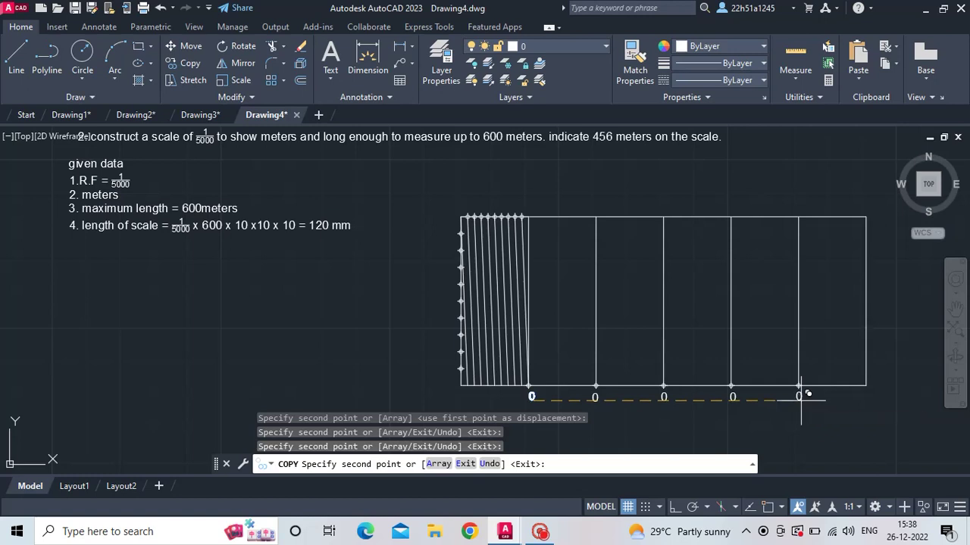
pyautogui.click(799, 395)
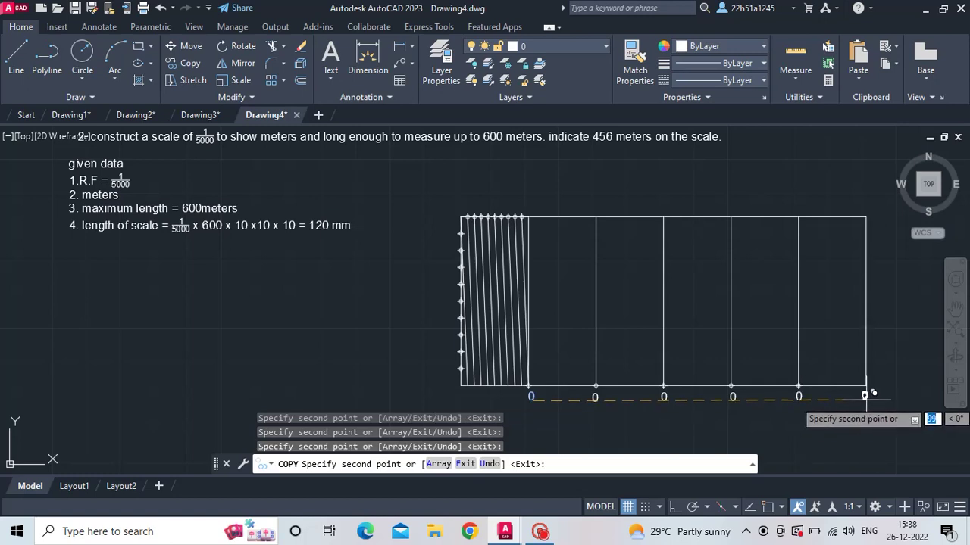
pyautogui.click(865, 395)
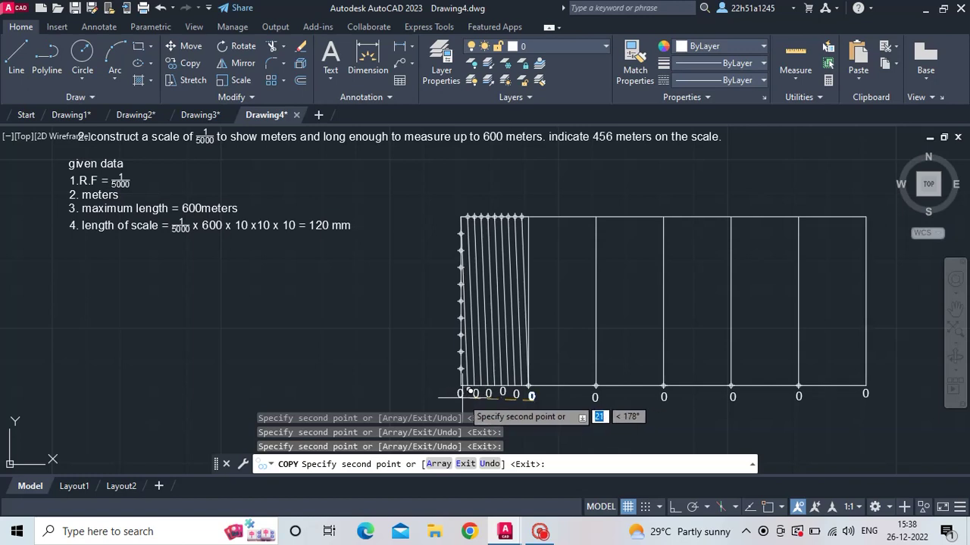
# Place further 0 label copies beside the division marks up the left edge.
pyautogui.click(458, 353)
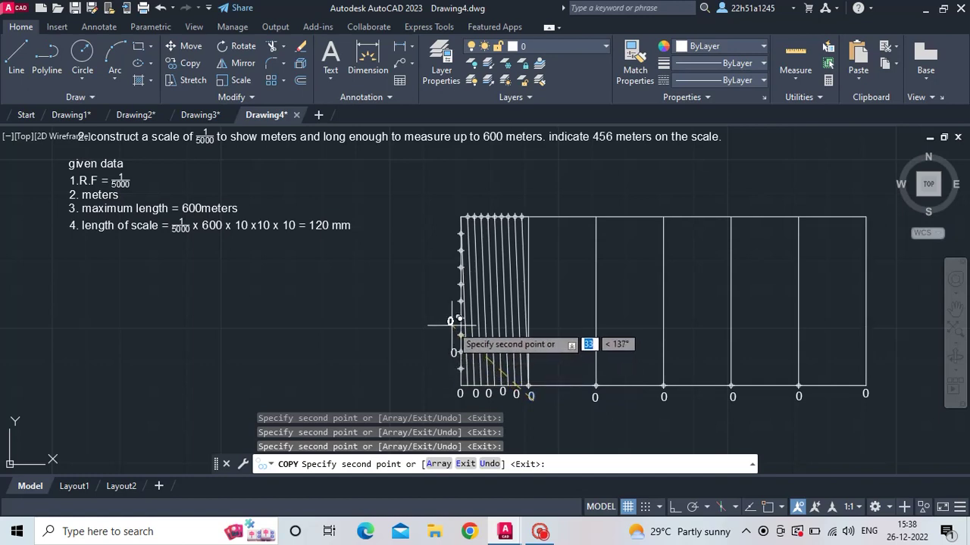
pyautogui.click(452, 319)
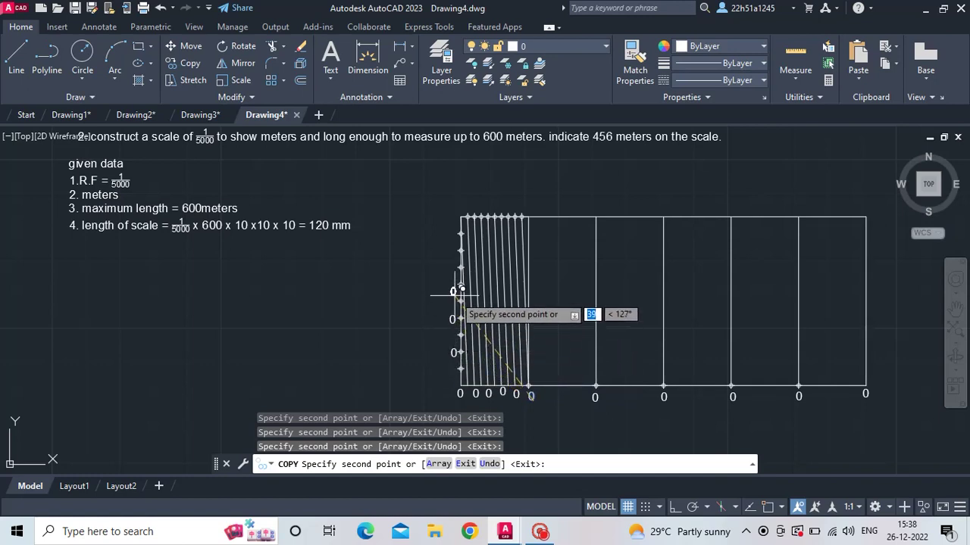
pyautogui.click(458, 285)
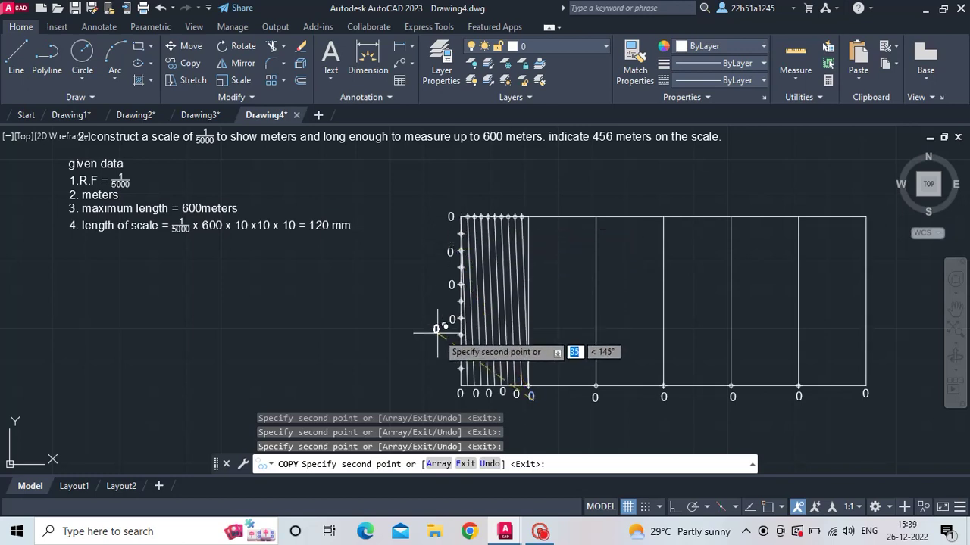
pyautogui.press('Escape')
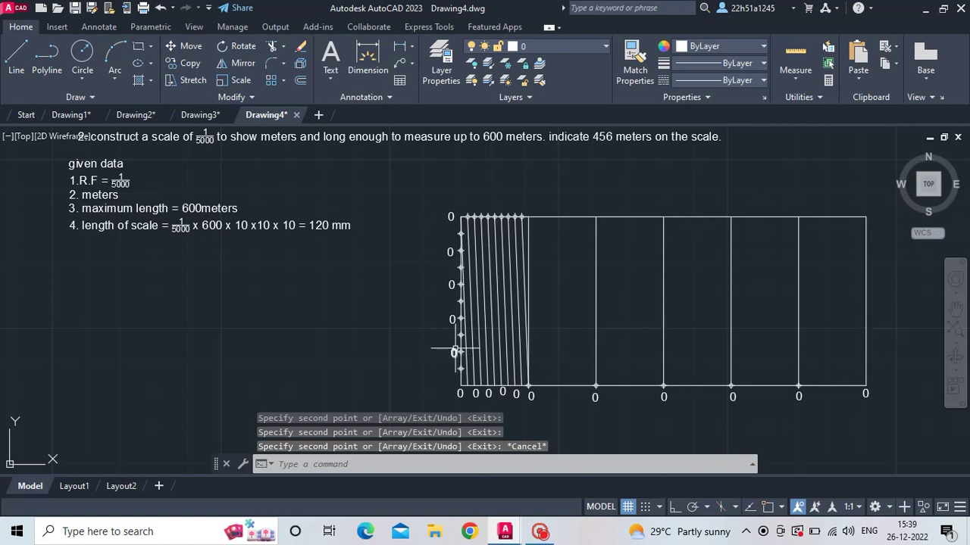
# Relabel the three lowest left-edge labels as 2, 4 and 6.
pyautogui.doubleClick(453, 352)
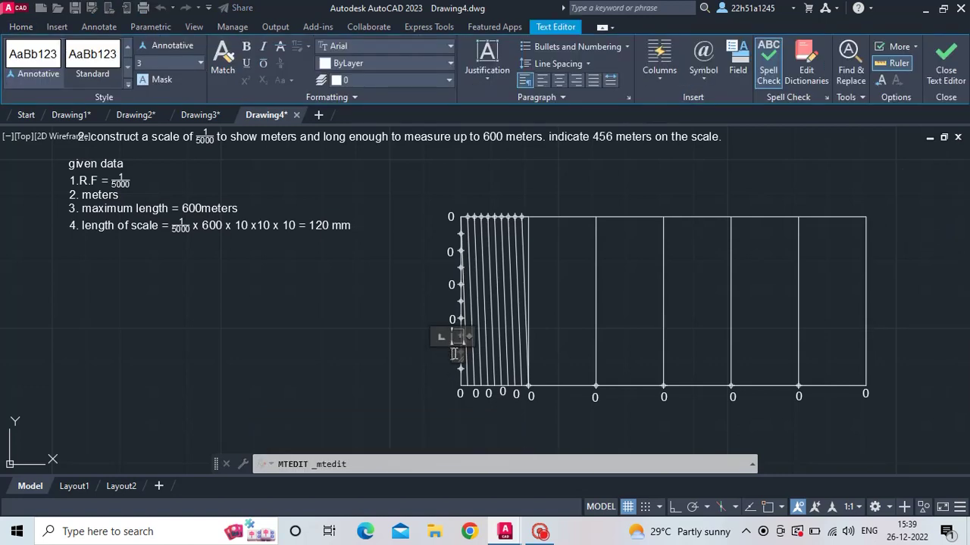
pyautogui.write('2')
pyautogui.click(455, 335)
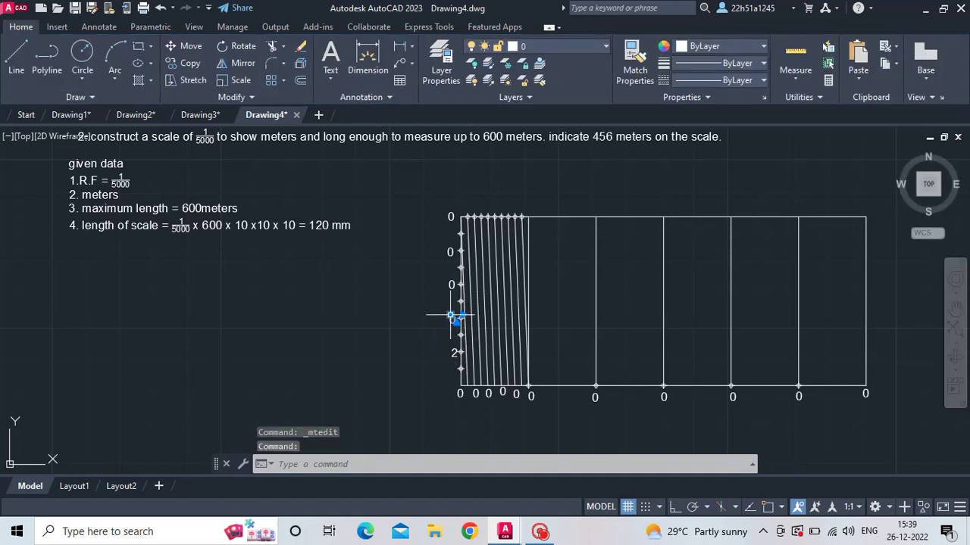
pyautogui.doubleClick(454, 319)
pyautogui.write('4')
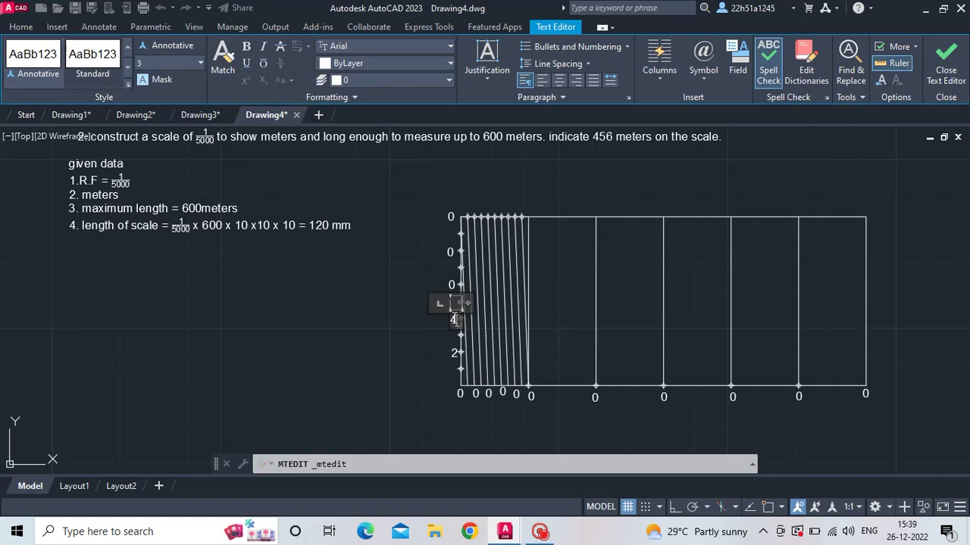
pyautogui.click(408, 353)
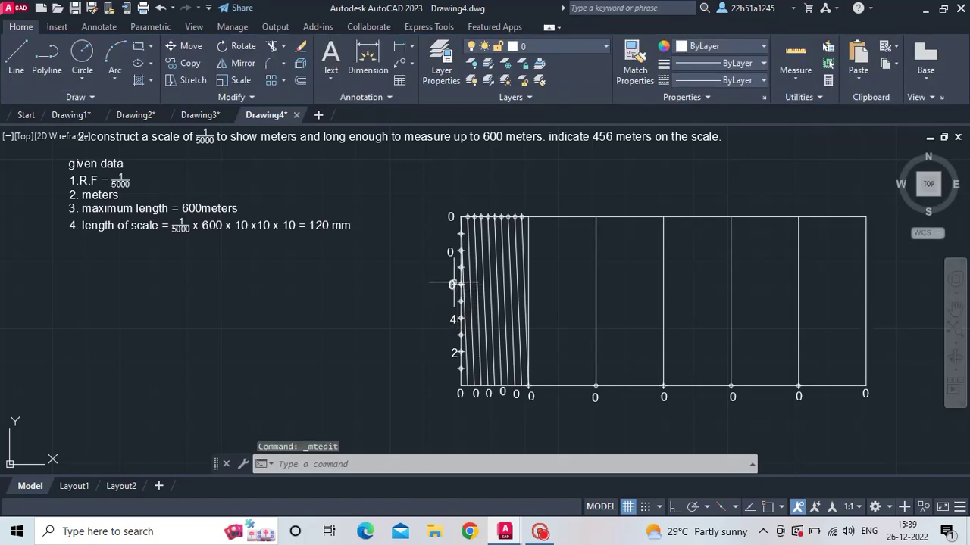
pyautogui.click(453, 284)
pyautogui.doubleClick(453, 284)
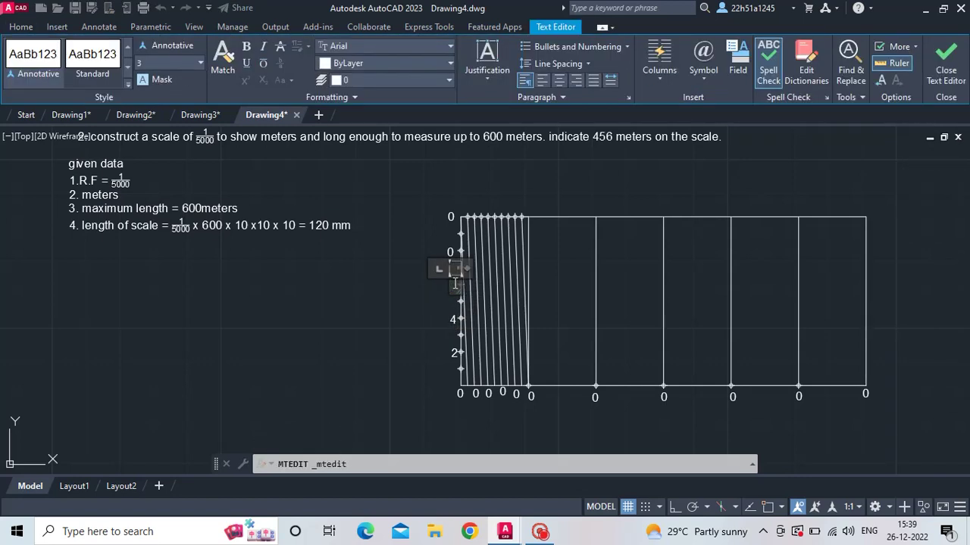
pyautogui.write('6')
pyautogui.click(437, 306)
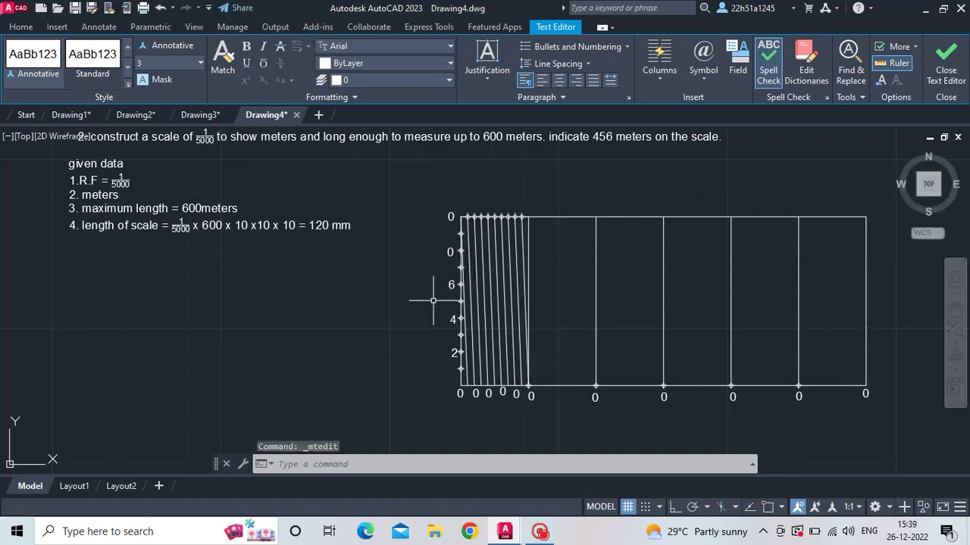
# Relabel the upper two left-edge labels as 8 and 10.
pyautogui.click(450, 250)
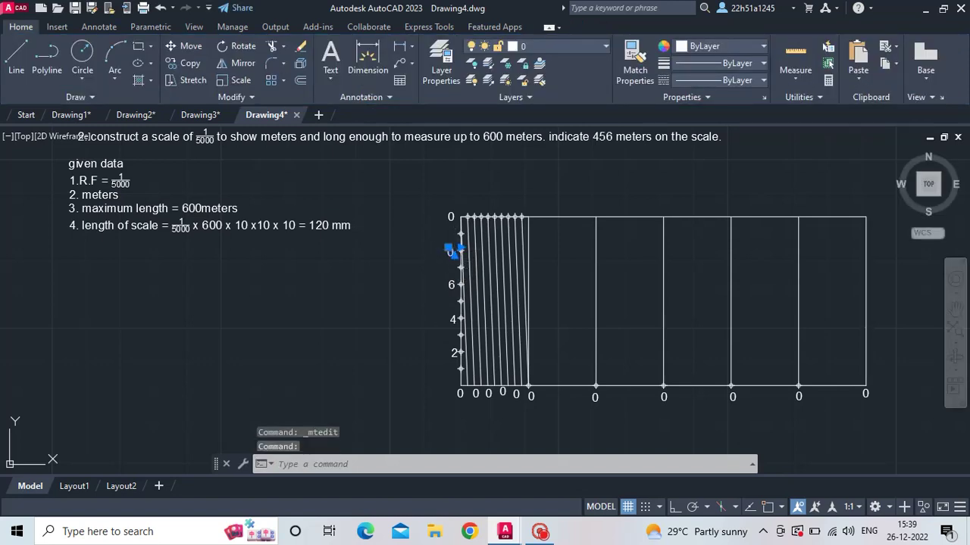
pyautogui.doubleClick(453, 252)
pyautogui.write('8')
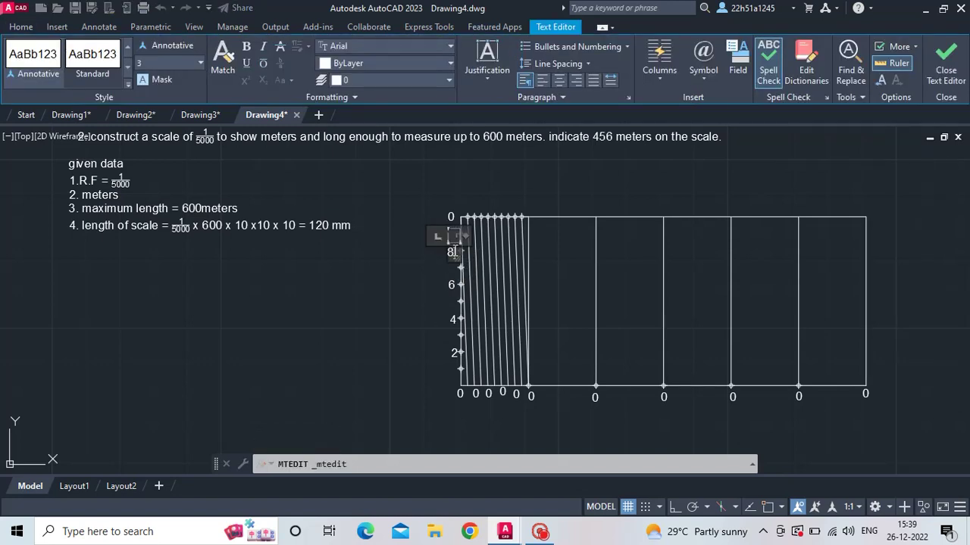
pyautogui.click(440, 259)
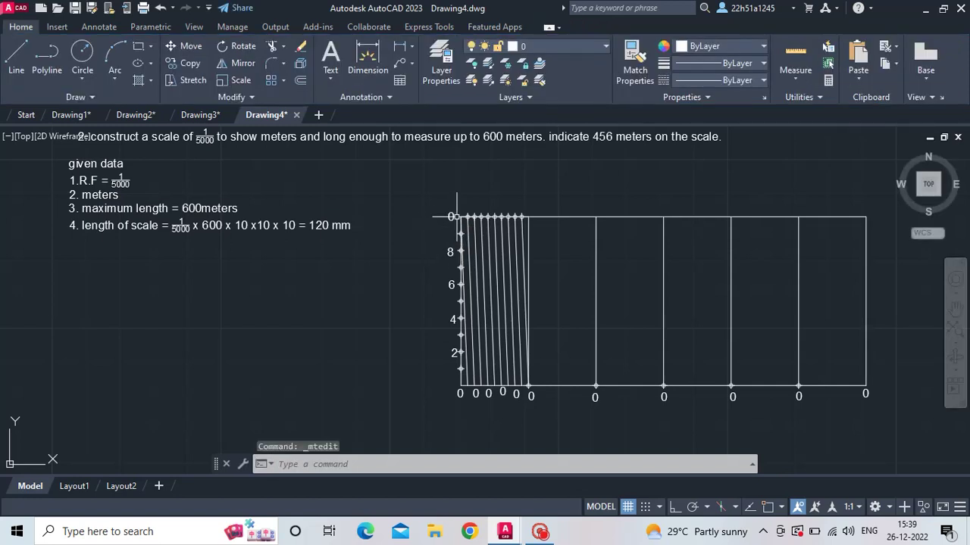
pyautogui.click(452, 217)
pyautogui.doubleClick(452, 217)
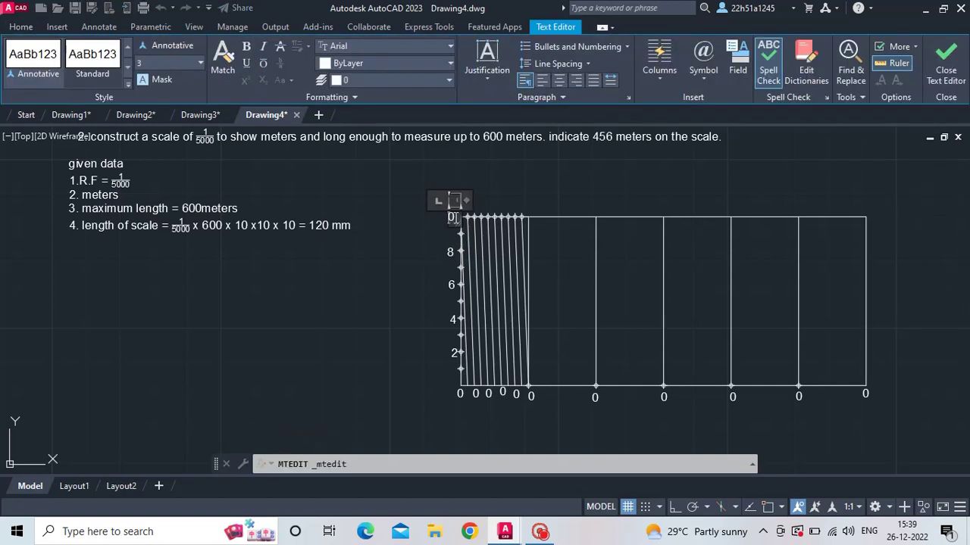
pyautogui.write('10')
pyautogui.press('BackSpace')
pyautogui.click(447, 235)
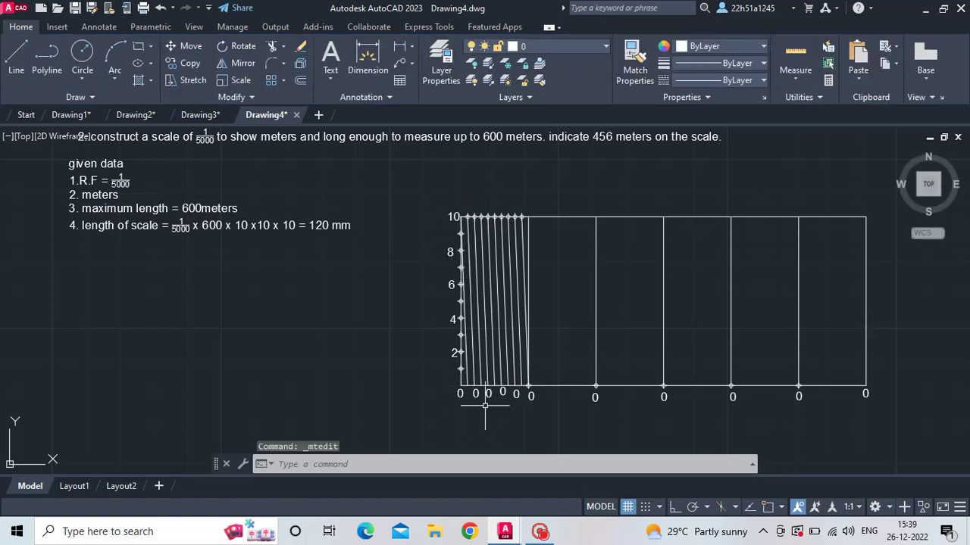
pyautogui.click(459, 395)
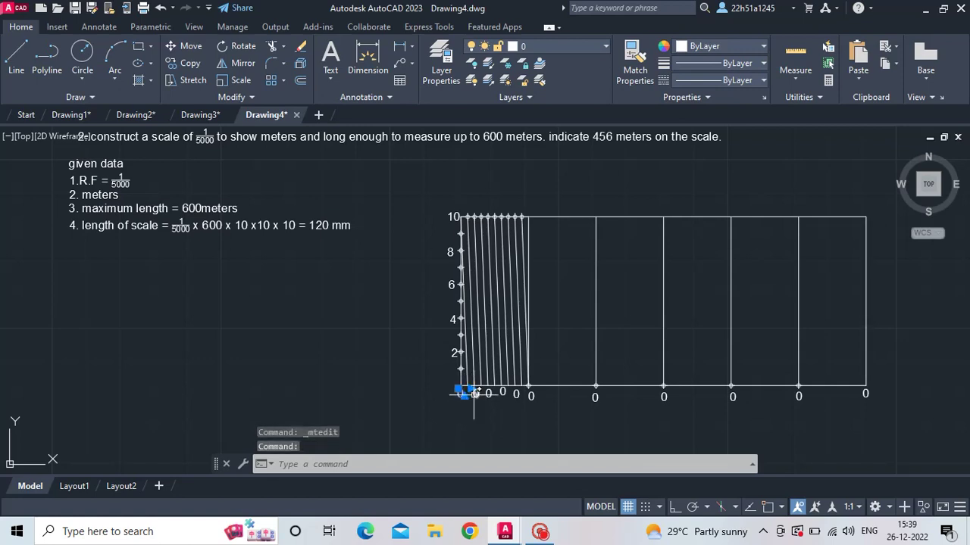
pyautogui.click(474, 392)
pyautogui.click(489, 392)
pyautogui.click(502, 392)
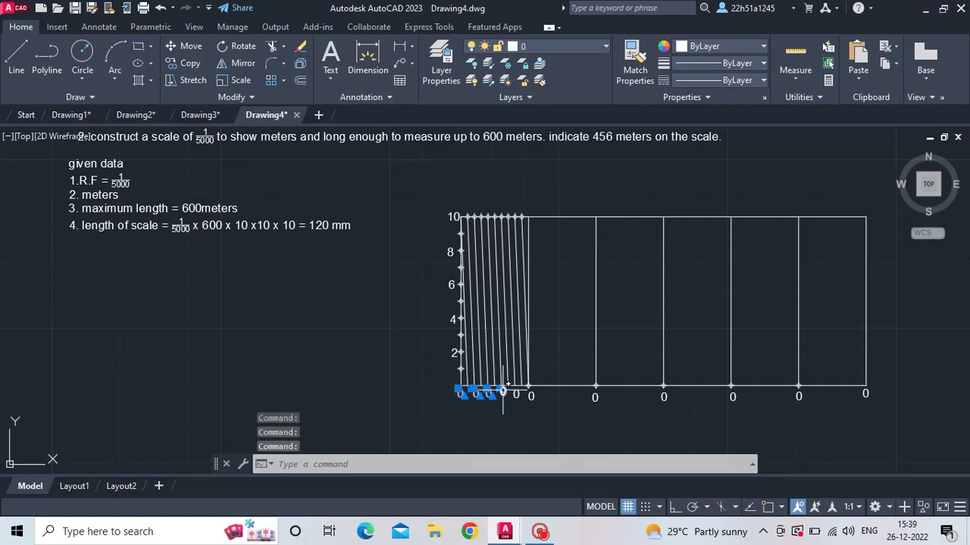
pyautogui.click(518, 393)
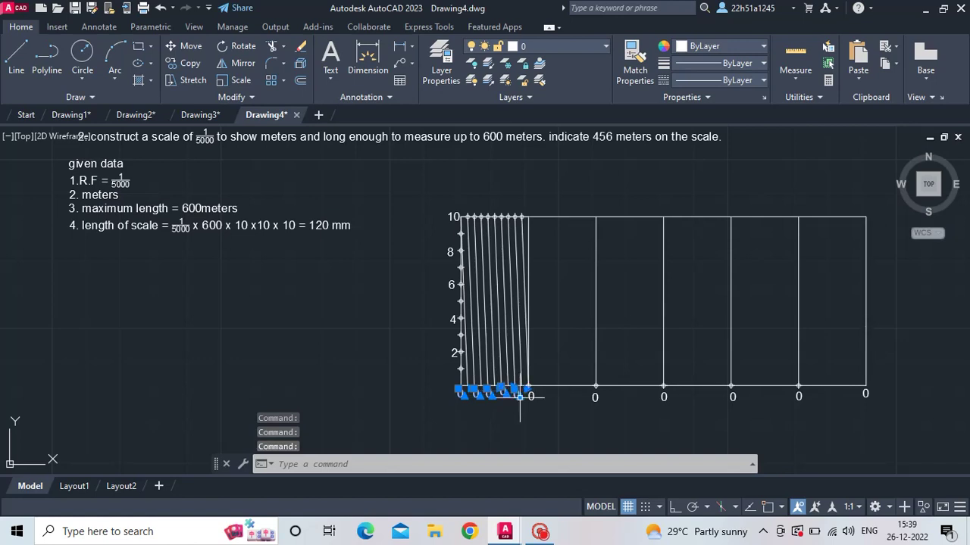
pyautogui.click(514, 391)
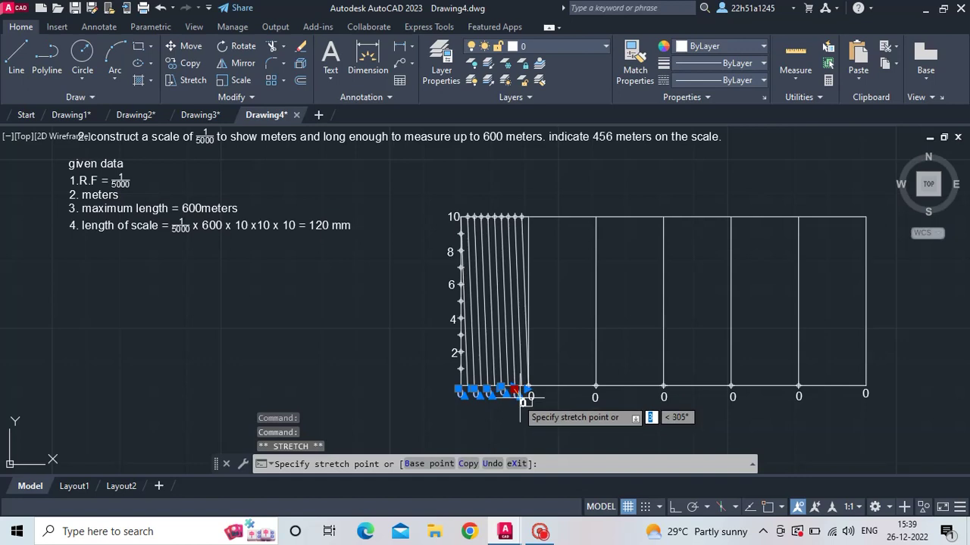
pyautogui.press('Escape')
pyautogui.click(506, 393)
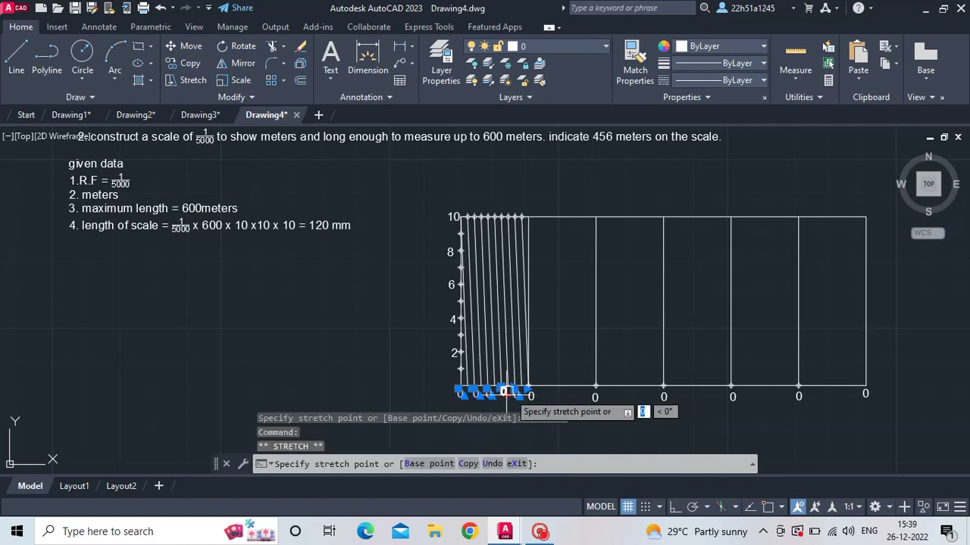
pyautogui.press('Escape')
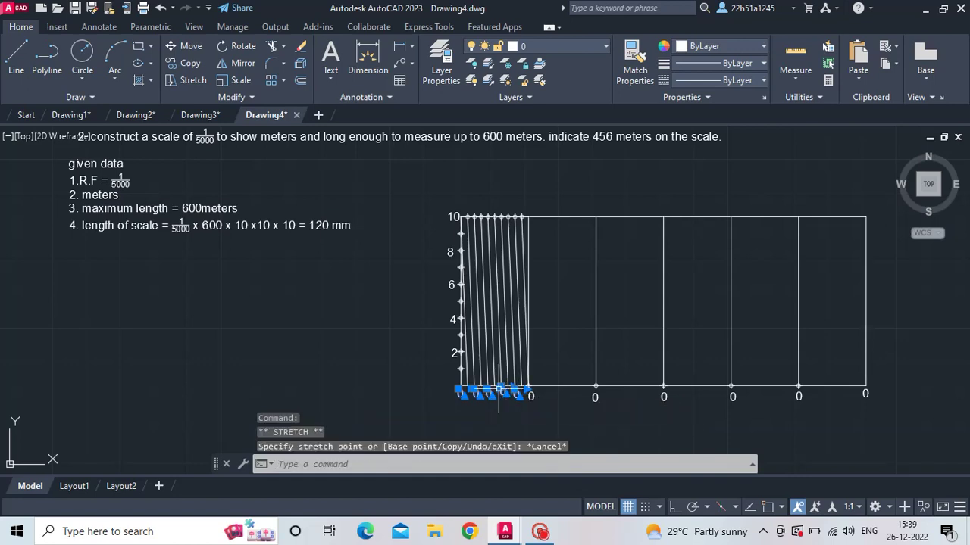
pyautogui.click(500, 387)
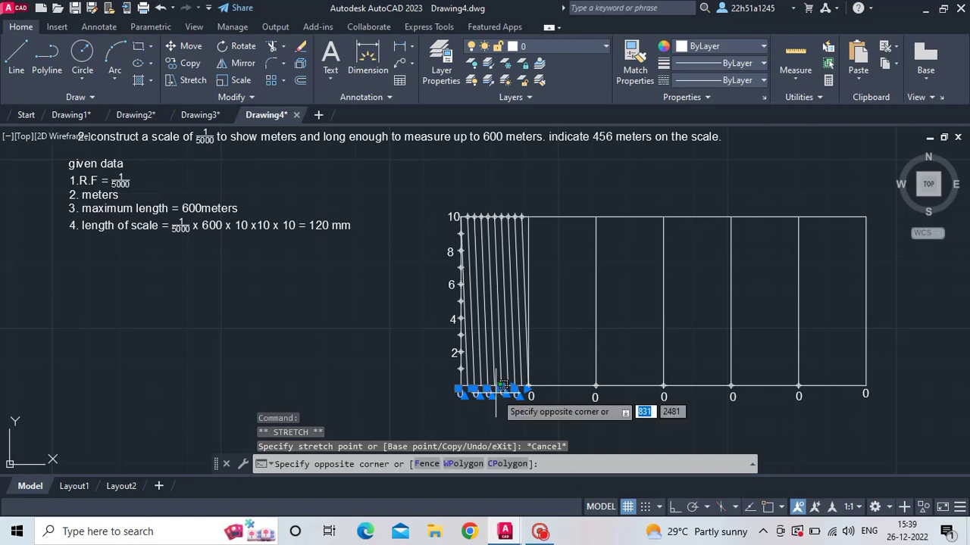
pyautogui.press('Escape')
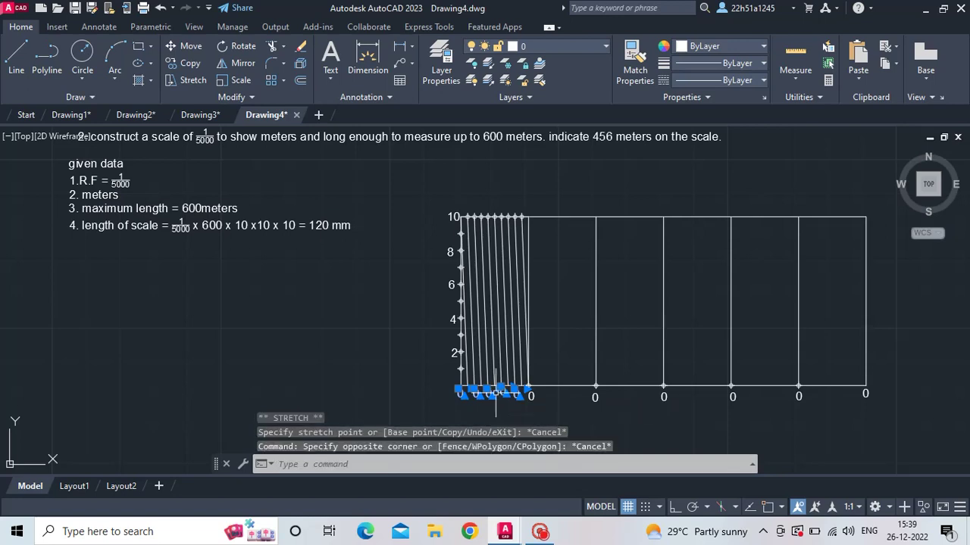
pyautogui.click(502, 387)
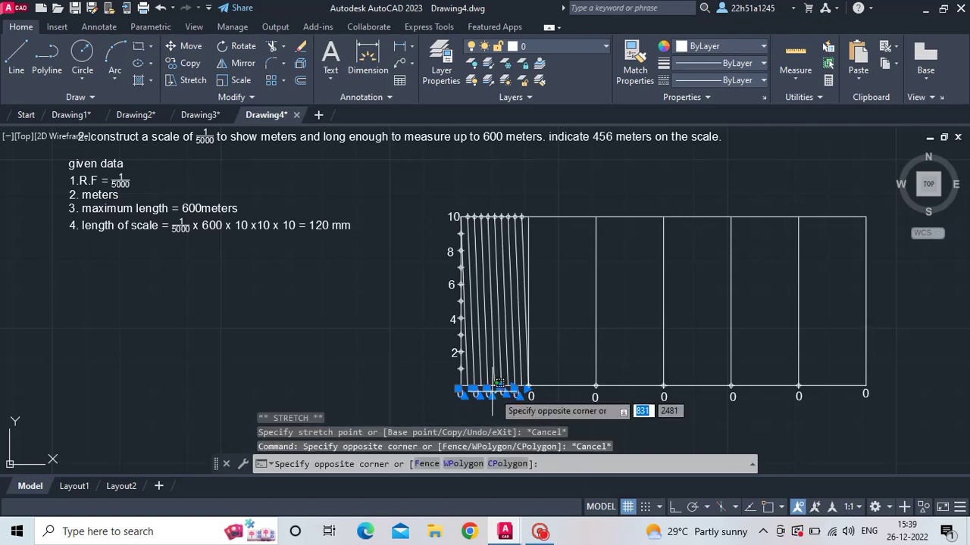
pyautogui.press('Escape')
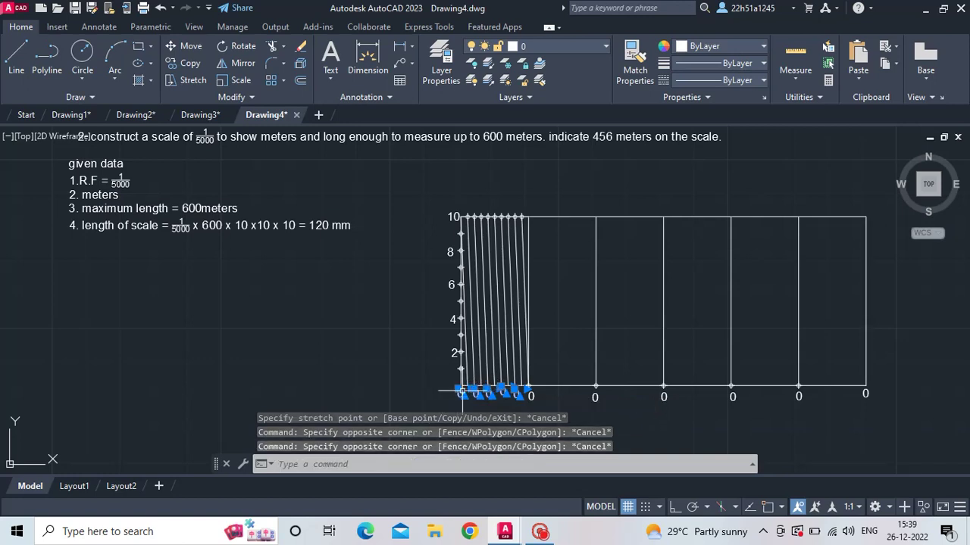
pyautogui.scroll(5, 481, 400)
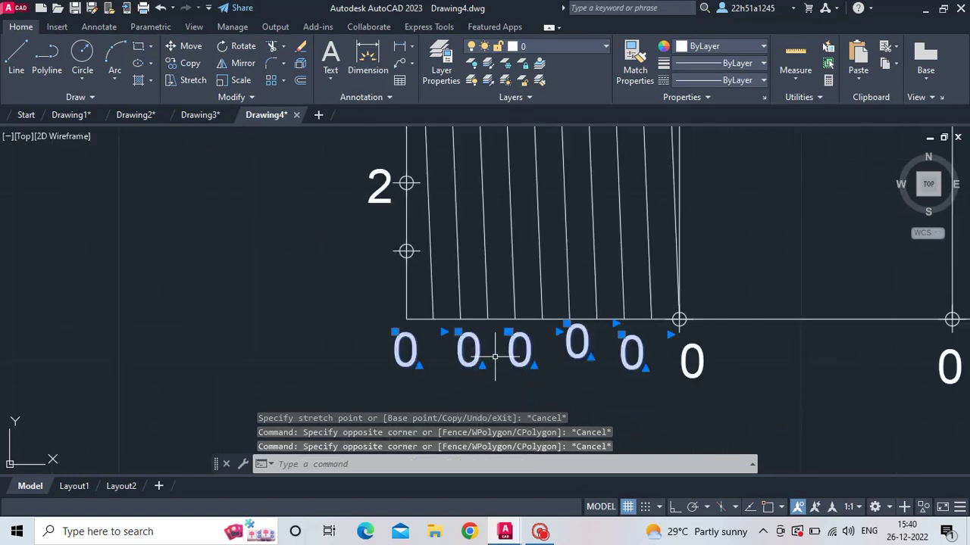
# Window-select the five bottom 0 labels and set their text height to 1.
pyautogui.click(495, 353)
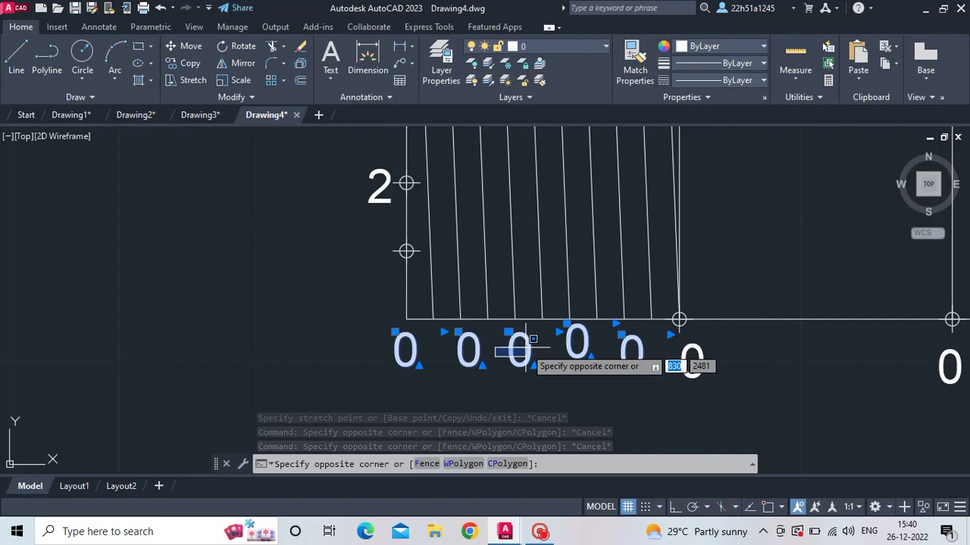
pyautogui.click(531, 341)
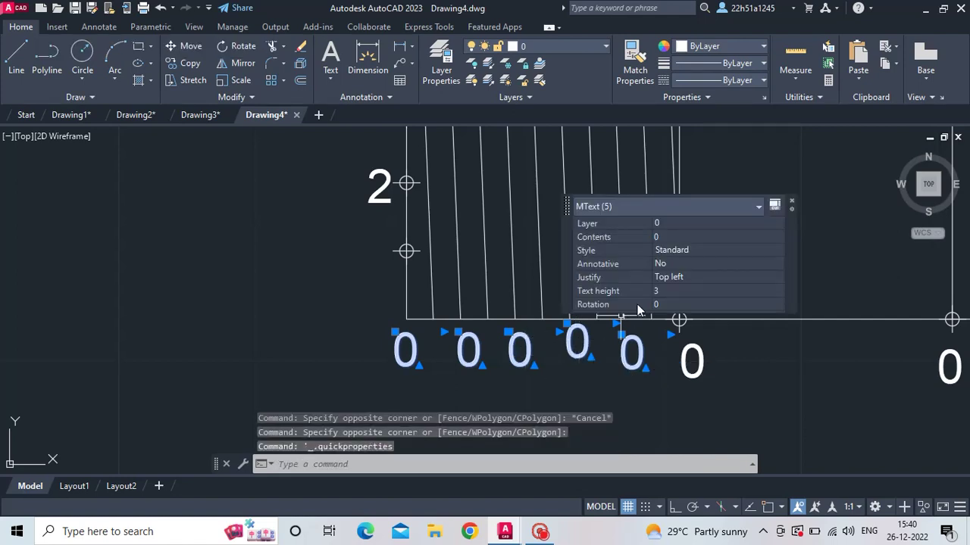
pyautogui.click(660, 292)
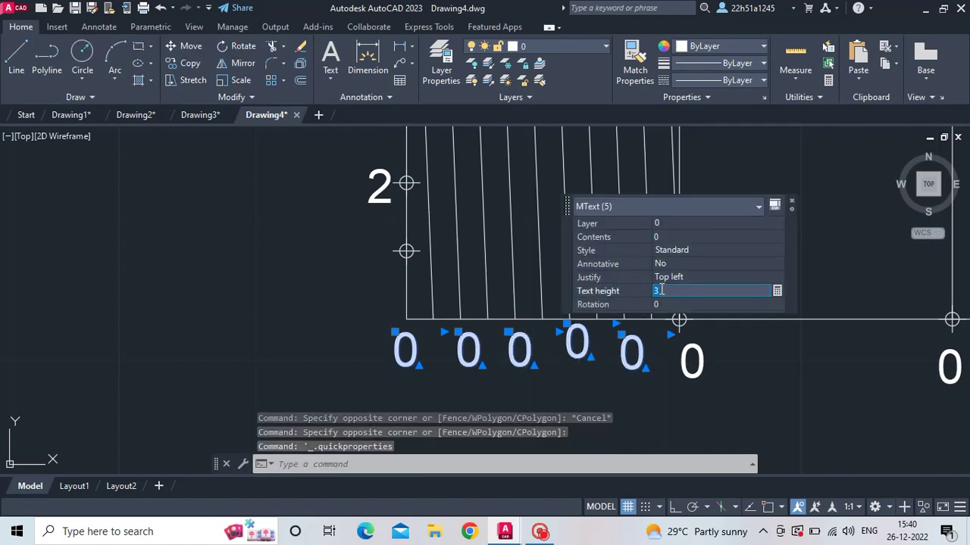
pyautogui.write('1')
pyautogui.press('Return')
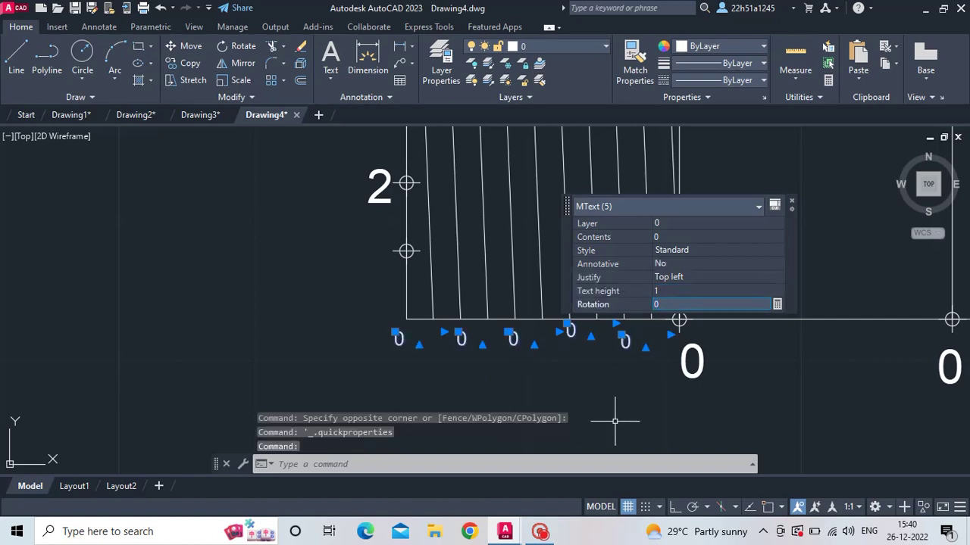
pyautogui.press('Escape')
pyautogui.scroll(-2, 562, 392)
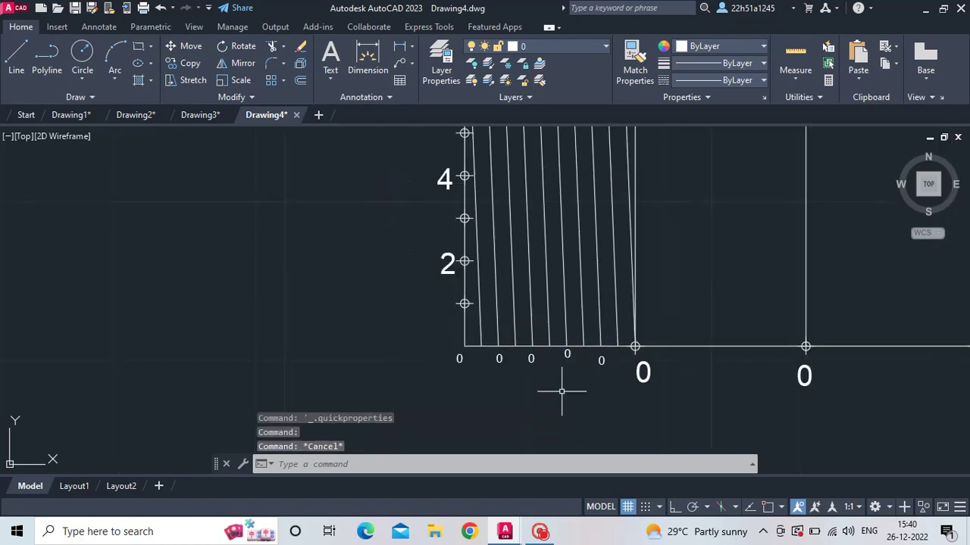
# Change the small labels next to zero to 20 and 40, nudging the 40 label into place.
pyautogui.click(601, 360)
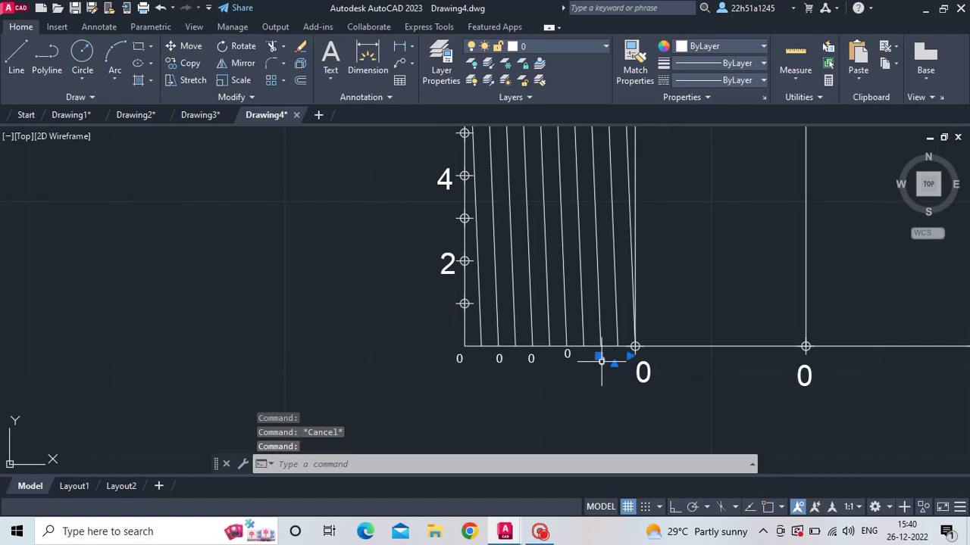
pyautogui.doubleClick(602, 360)
pyautogui.write('20')
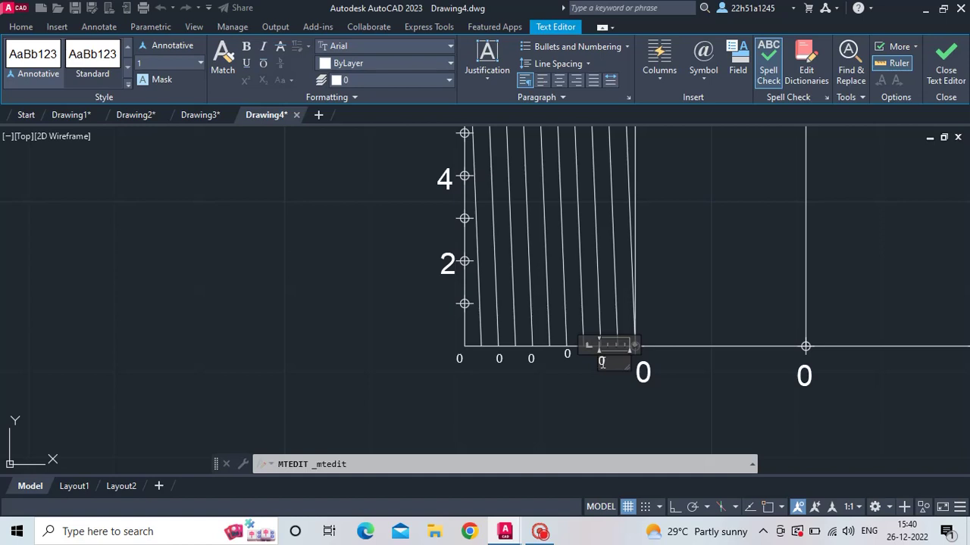
pyautogui.click(584, 398)
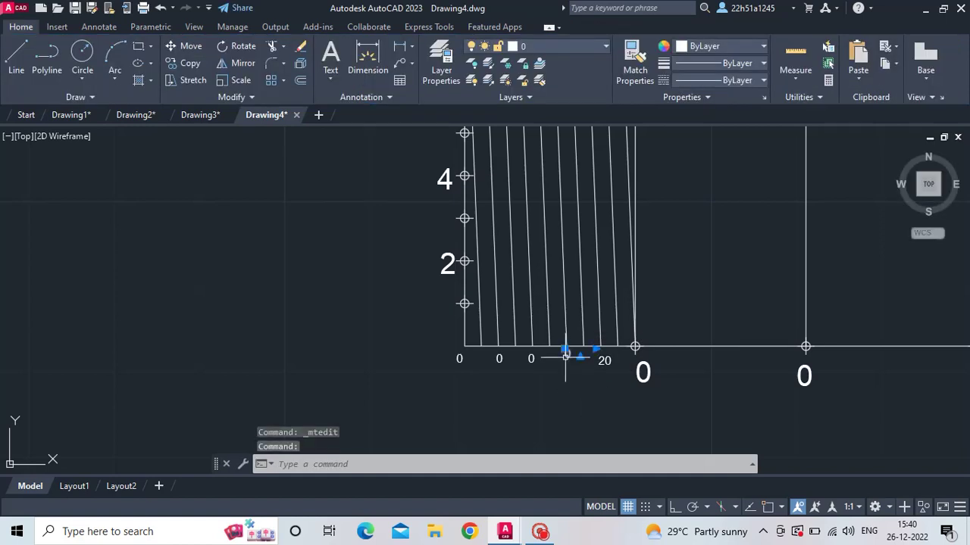
pyautogui.click(564, 350)
pyautogui.click(564, 350)
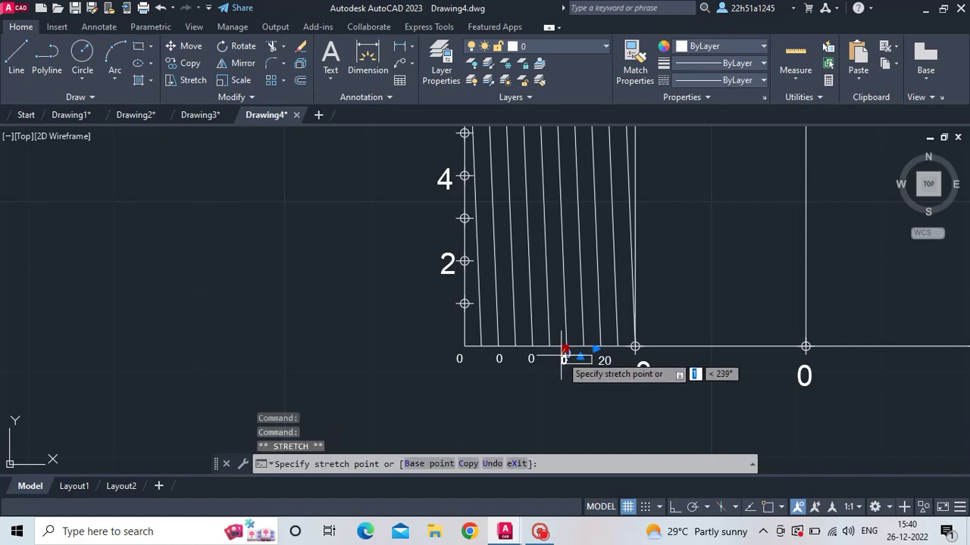
pyautogui.click(563, 356)
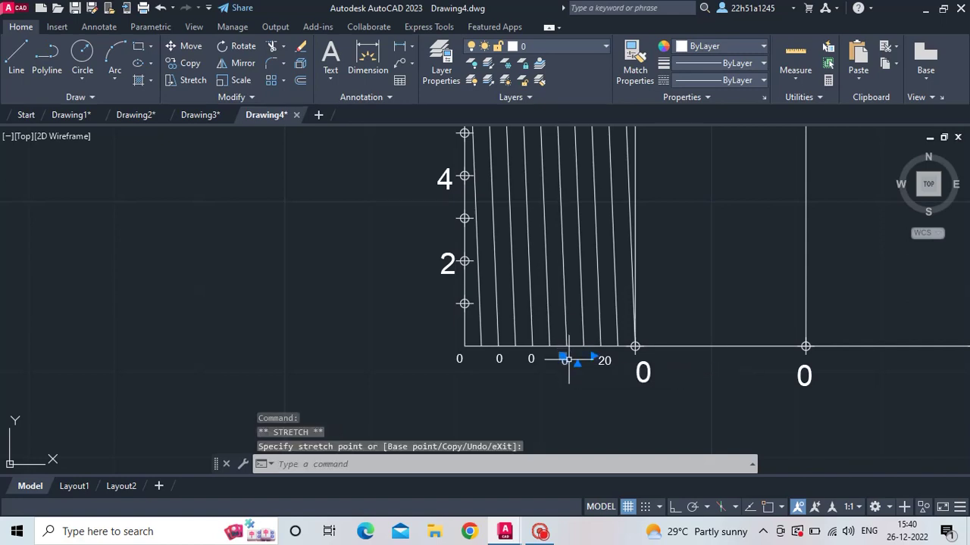
pyautogui.doubleClick(568, 361)
pyautogui.write('40')
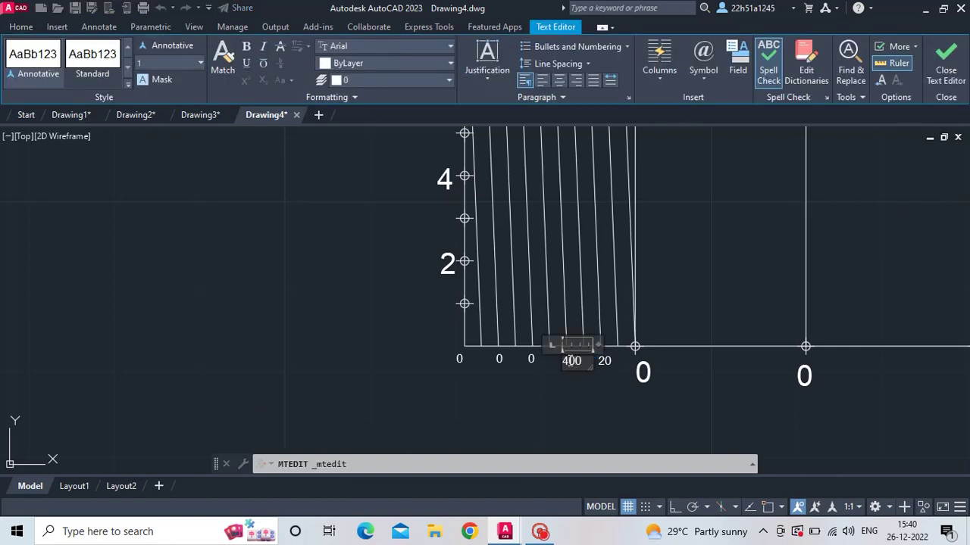
pyautogui.click(549, 401)
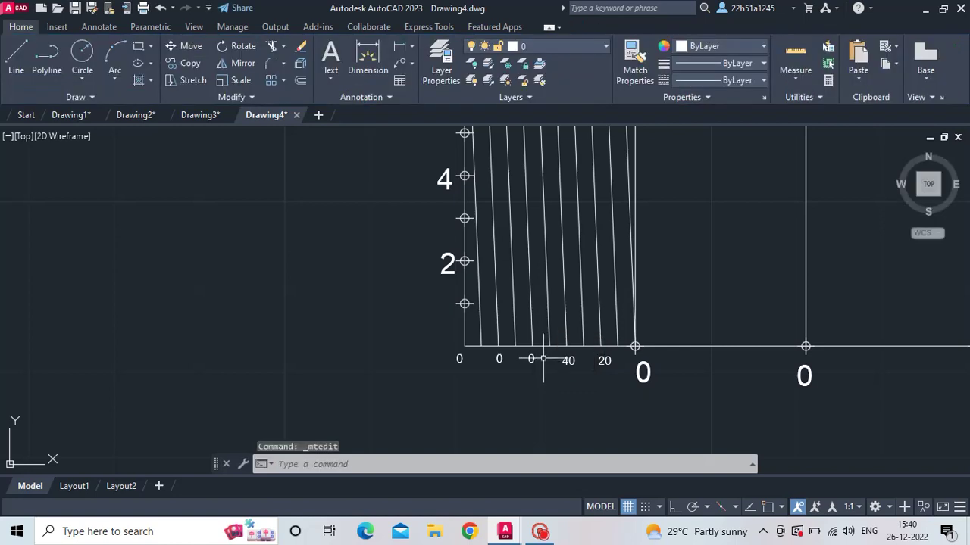
# Change the next small labels to 60 and 80 and begin editing the leftmost one.
pyautogui.doubleClick(531, 359)
pyautogui.write('60')
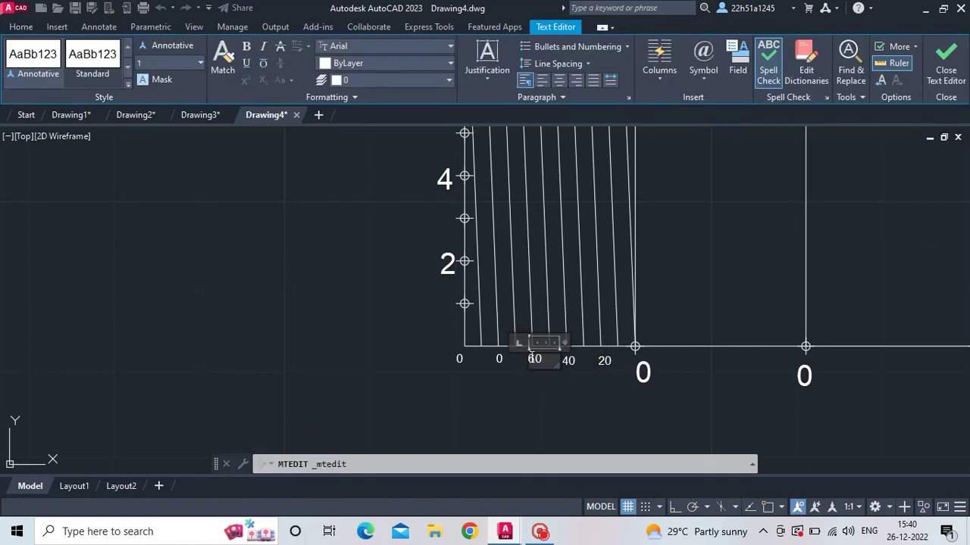
pyautogui.click(528, 399)
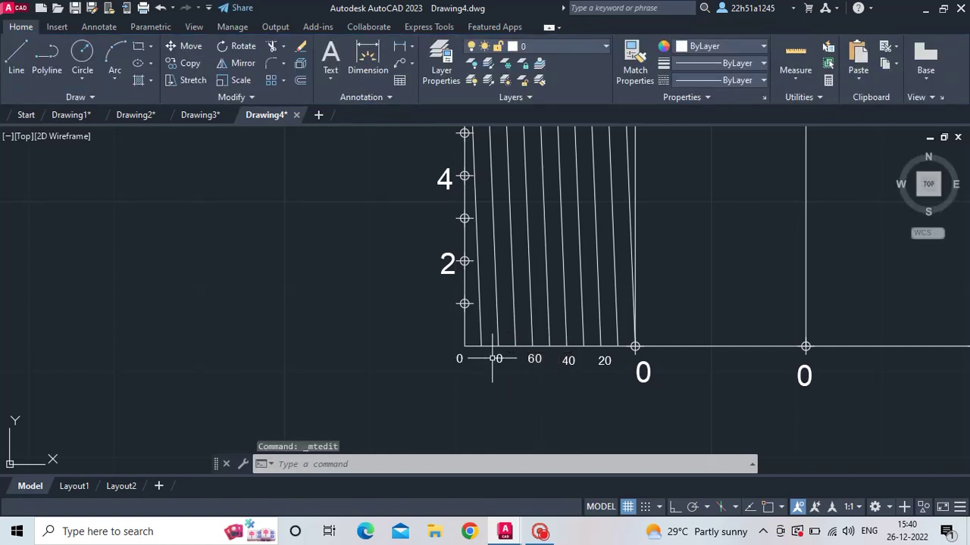
pyautogui.doubleClick(499, 358)
pyautogui.write('80')
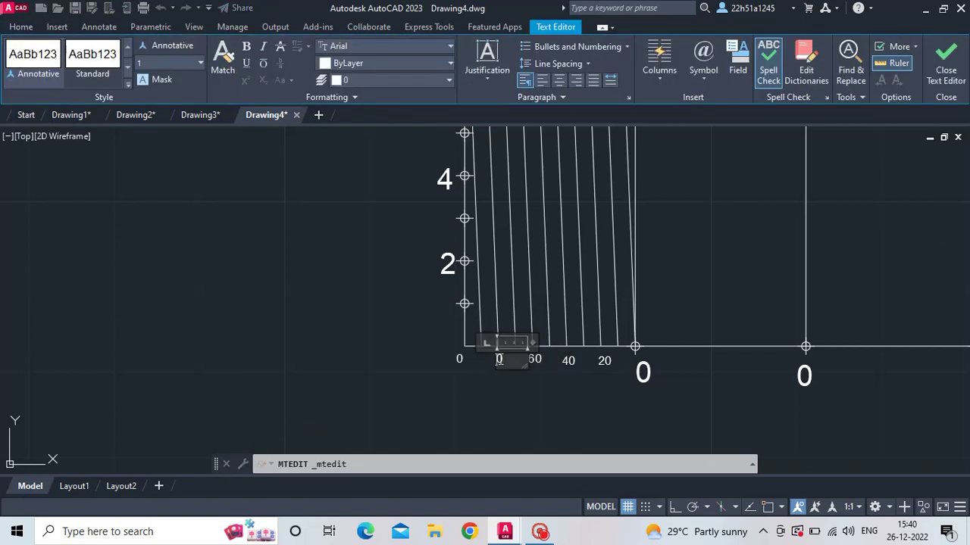
pyautogui.click(520, 377)
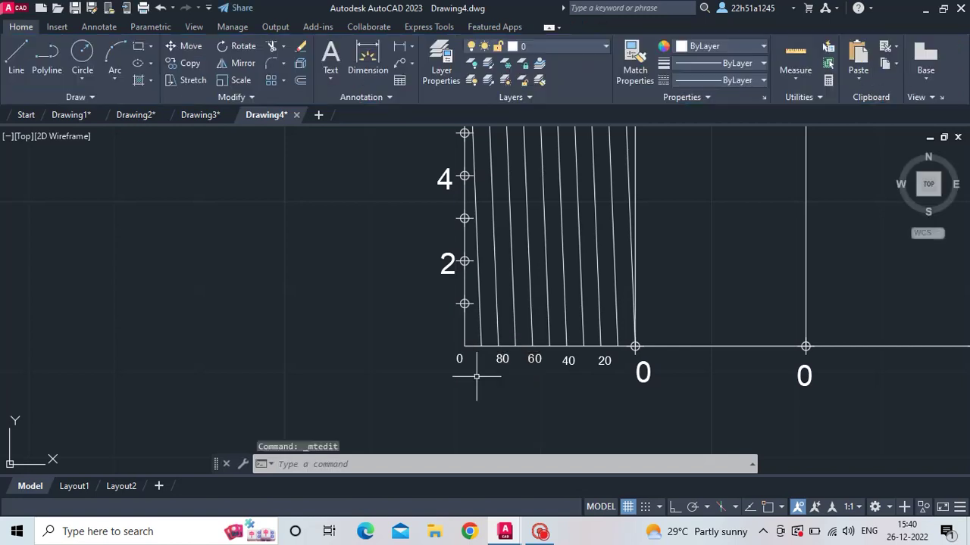
pyautogui.doubleClick(461, 360)
pyautogui.write('100')
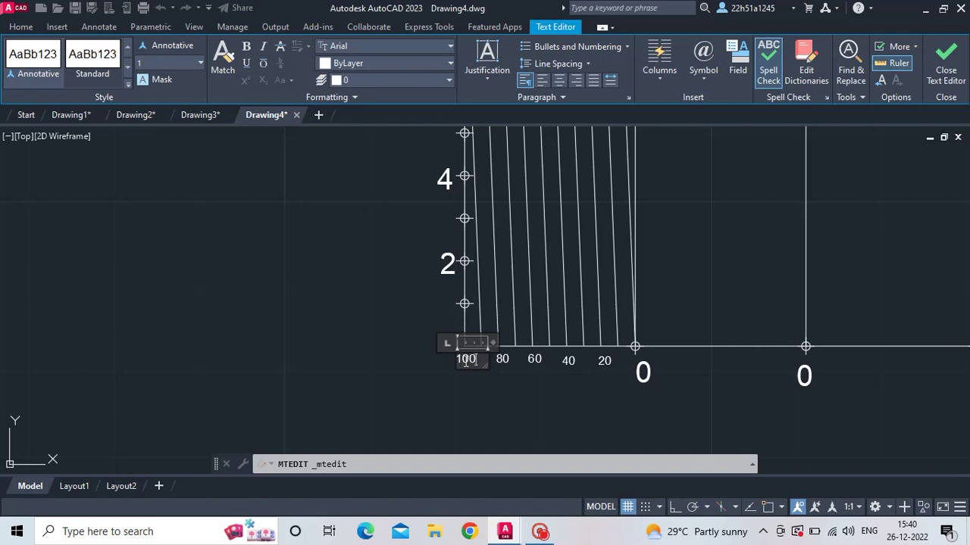
# Finish the leftmost small label as 100, then number the first main divisions 100 and 200.
pyautogui.click(583, 445)
pyautogui.scroll(-3, 531, 424)
pyautogui.scroll(-1, 469, 402)
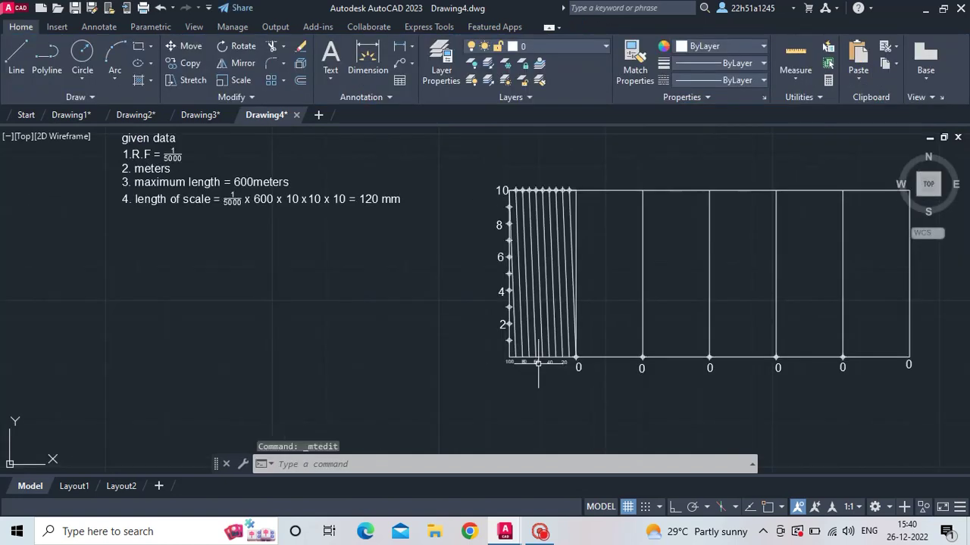
pyautogui.scroll(-1, 411, 388)
pyautogui.moveTo(411, 388); pyautogui.dragTo(363, 388, button='middle')
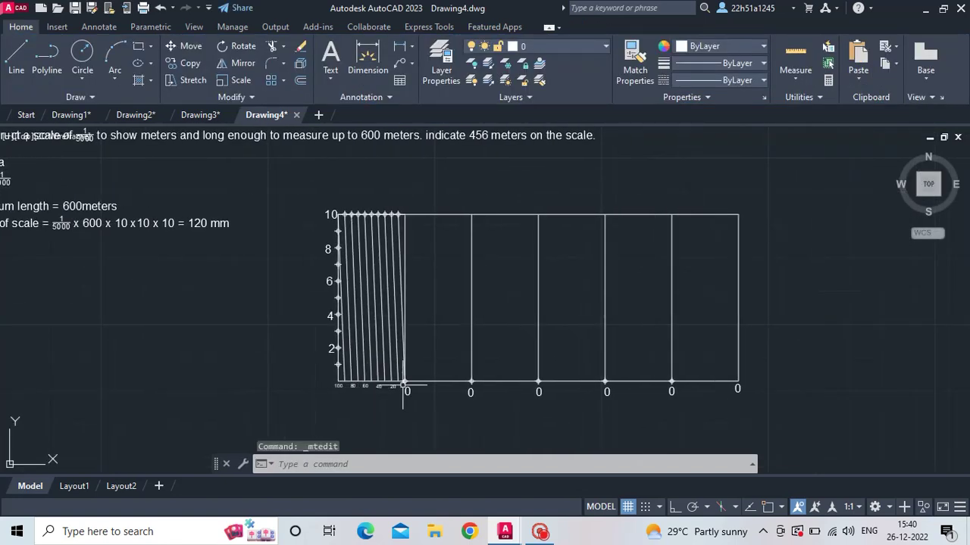
pyautogui.click(471, 392)
pyautogui.doubleClick(471, 392)
pyautogui.write('100')
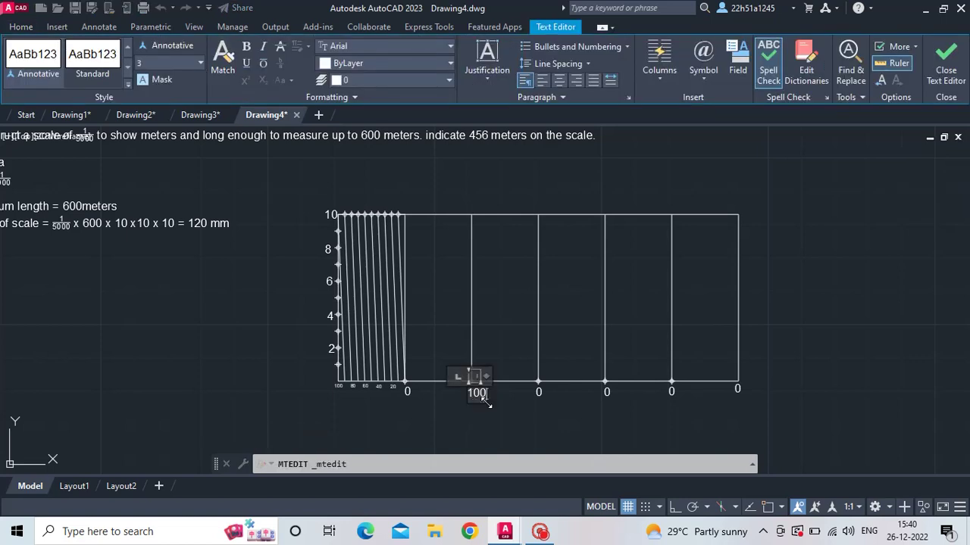
pyautogui.click(494, 406)
pyautogui.click(539, 390)
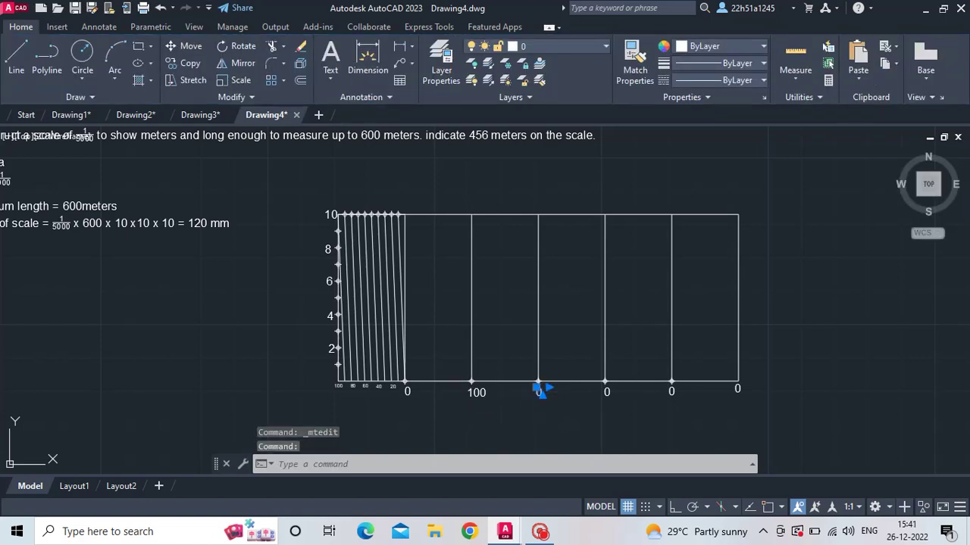
pyautogui.doubleClick(539, 391)
pyautogui.write('200')
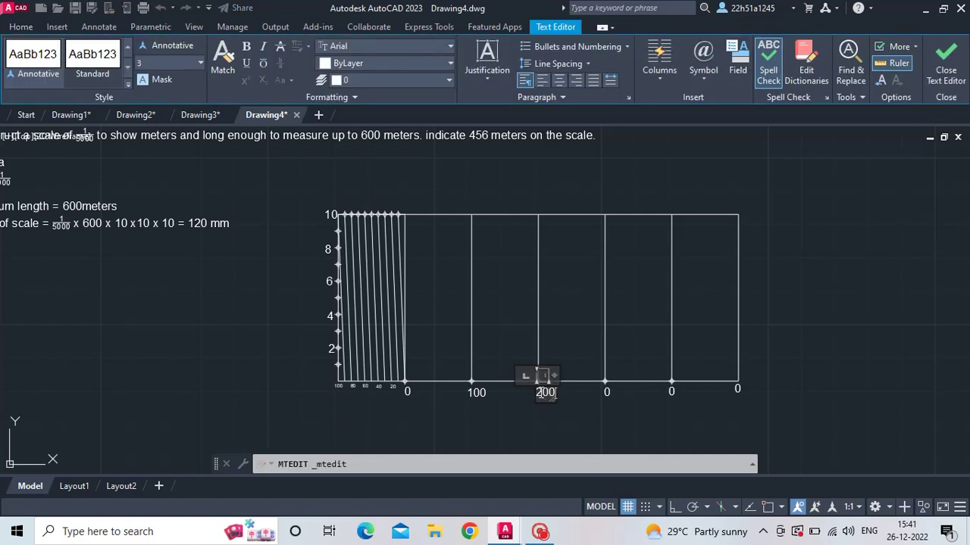
pyautogui.click(598, 414)
# Number the remaining main division labels 300, 400 and 500.
pyautogui.click(606, 391)
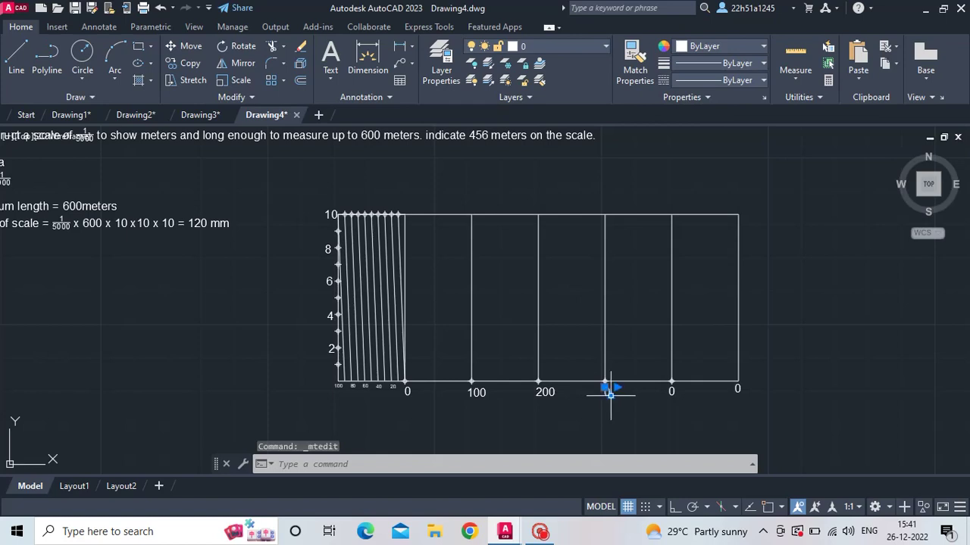
pyautogui.doubleClick(607, 391)
pyautogui.write('300')
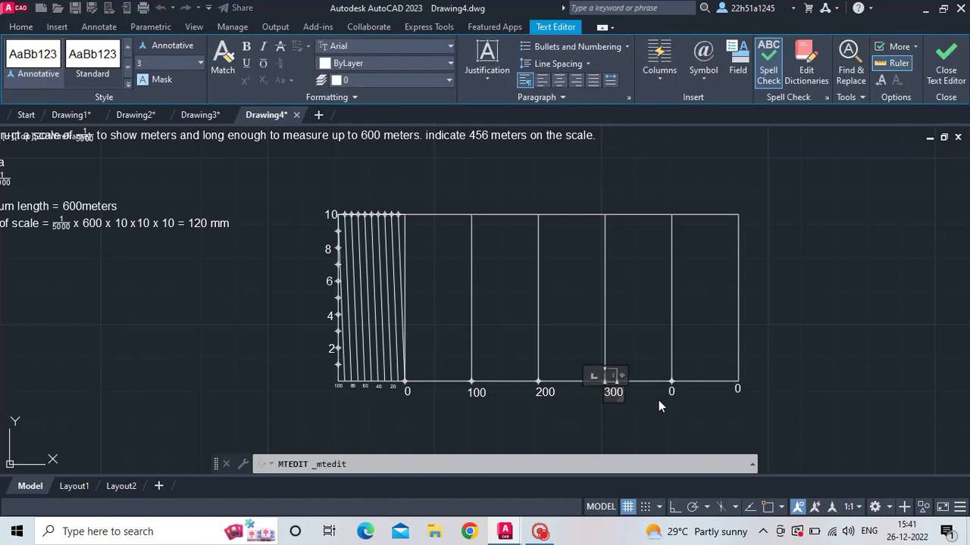
pyautogui.click(663, 425)
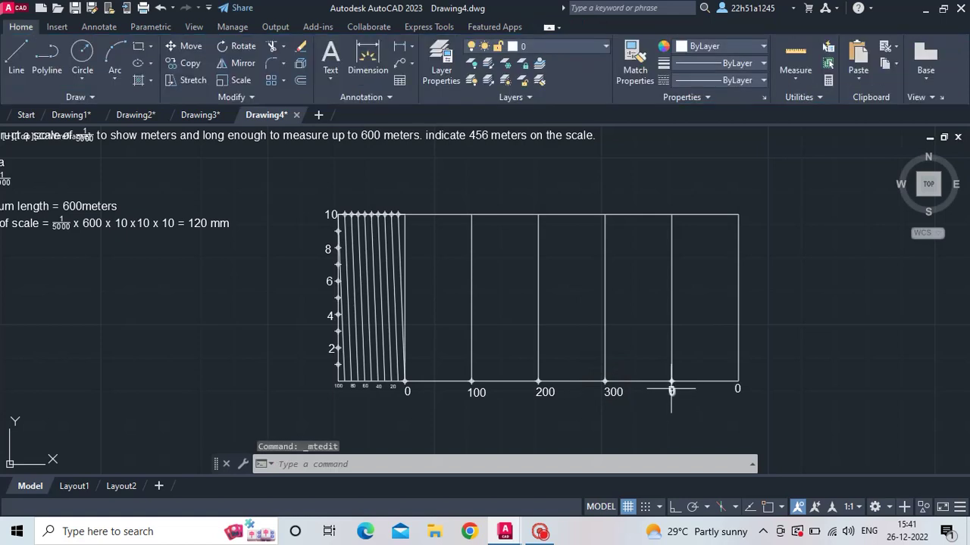
pyautogui.click(671, 389)
pyautogui.doubleClick(671, 389)
pyautogui.write('400')
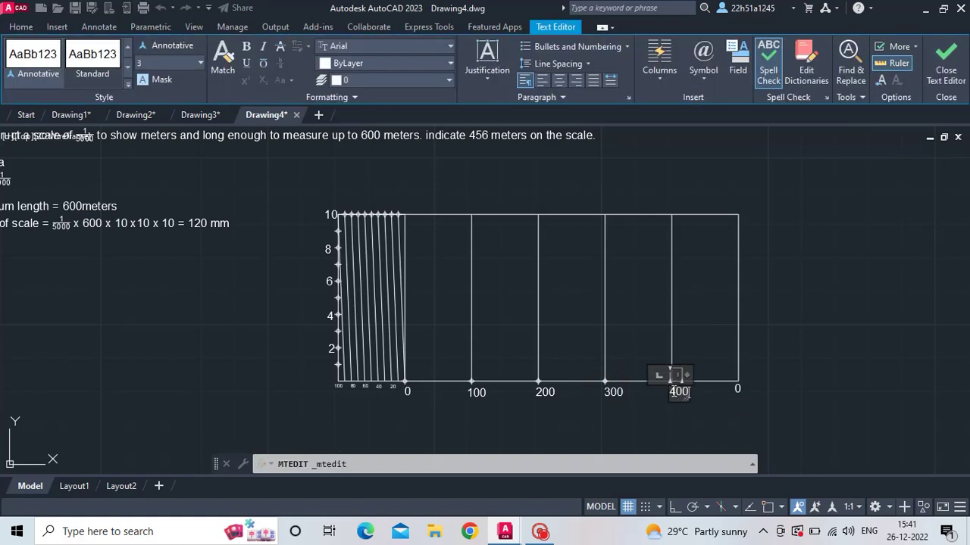
pyautogui.click(721, 417)
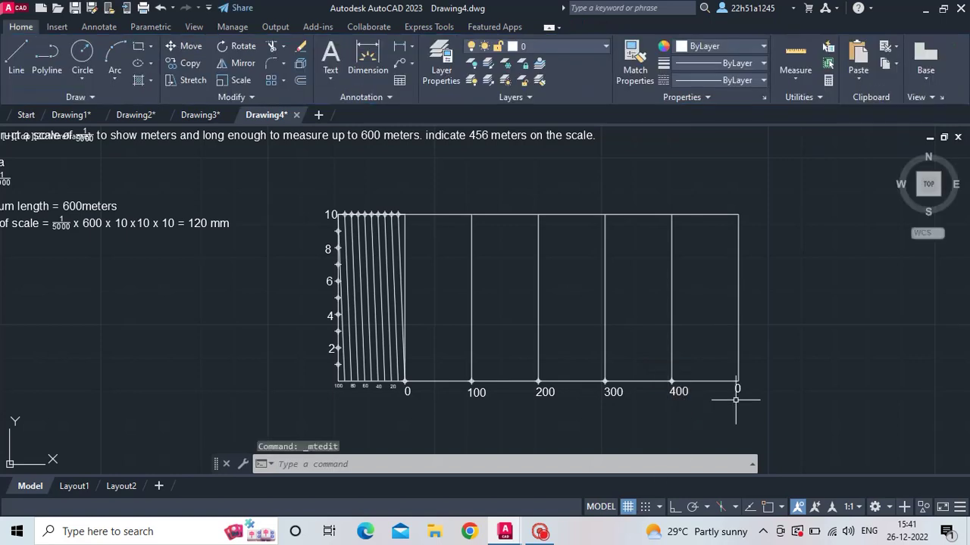
pyautogui.click(737, 389)
pyautogui.doubleClick(738, 388)
pyautogui.write('500')
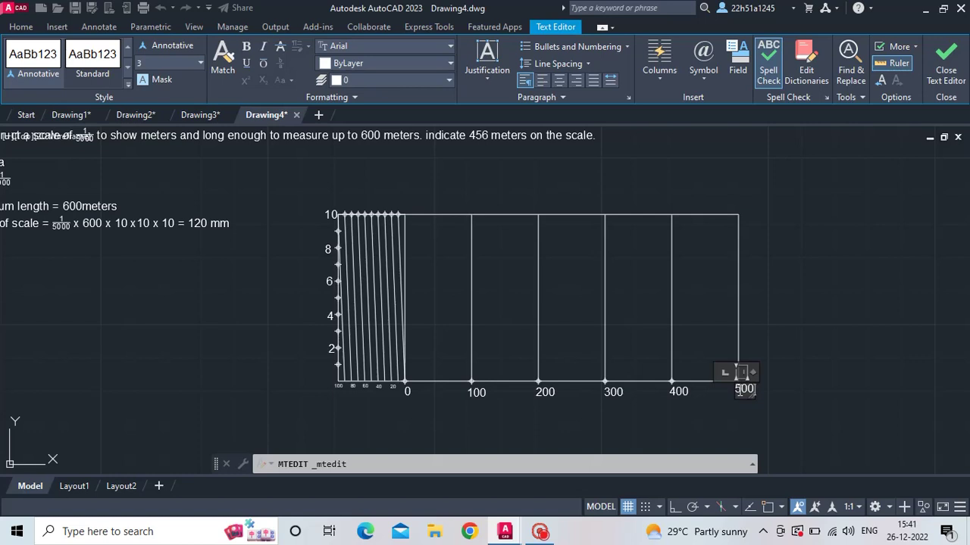
pyautogui.click(720, 424)
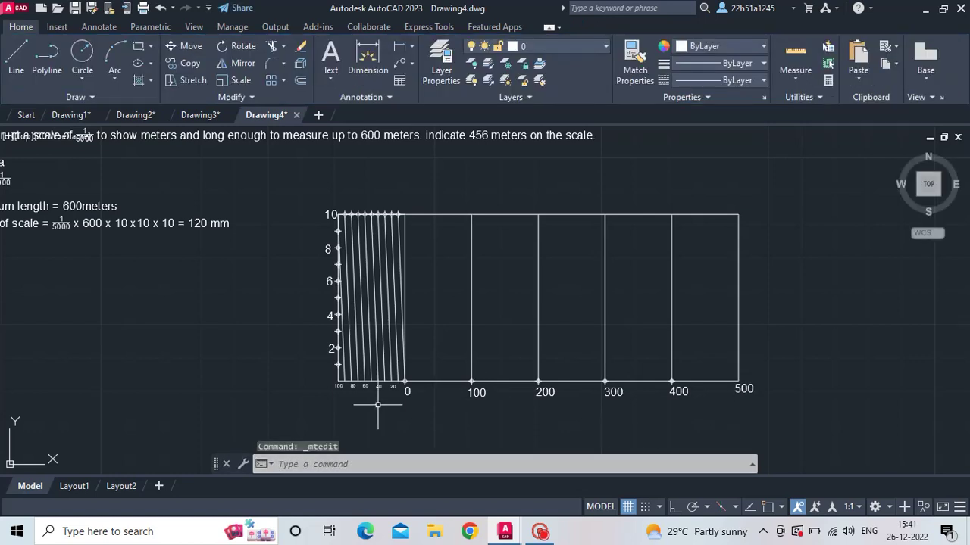
pyautogui.scroll(2, 378, 406)
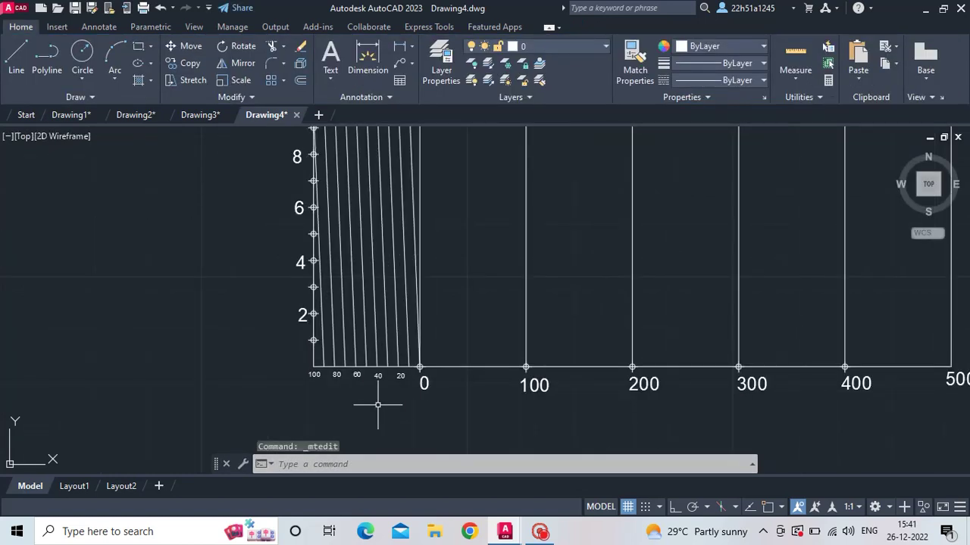
pyautogui.scroll(-2, 377, 405)
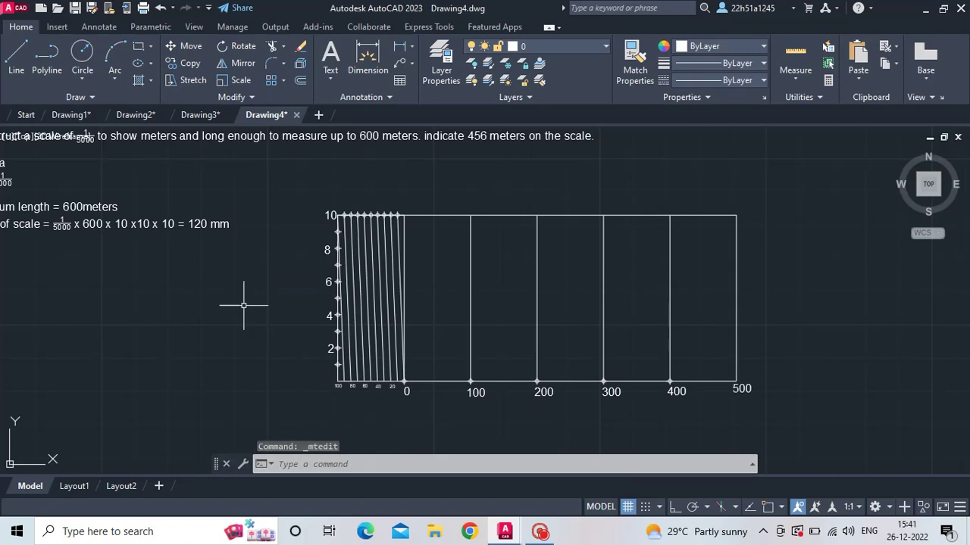
# With object snap on, draw a horizontal line across the scale at the first division.
pyautogui.click(16, 54)
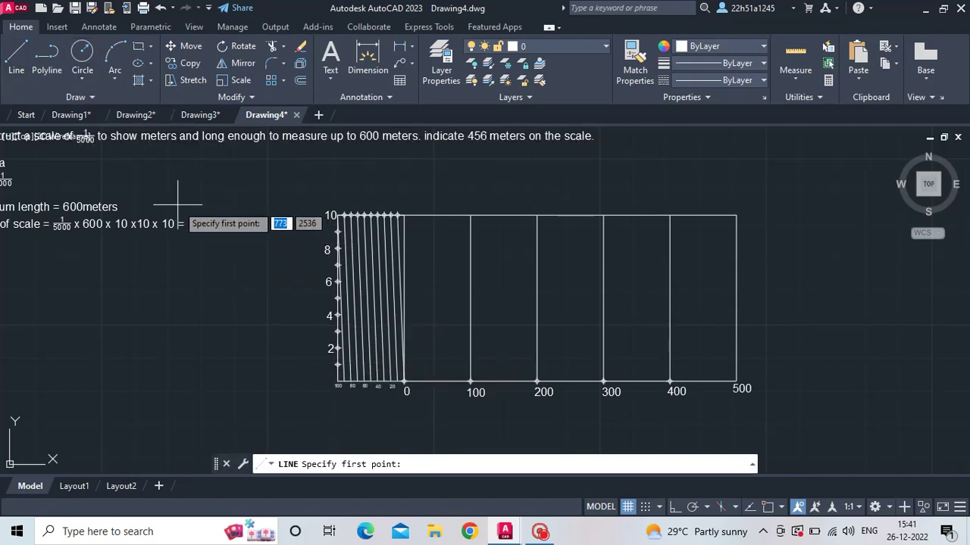
pyautogui.click(767, 507)
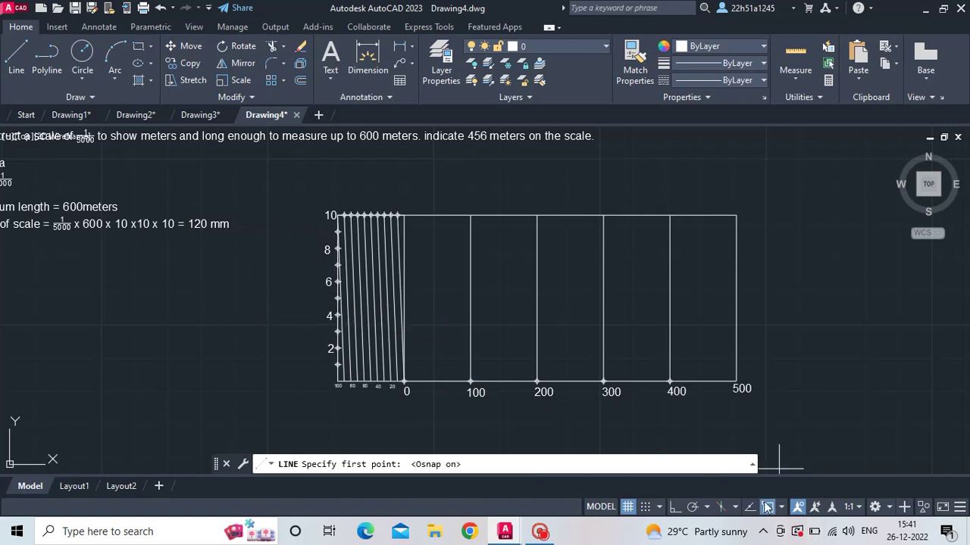
pyautogui.click(338, 364)
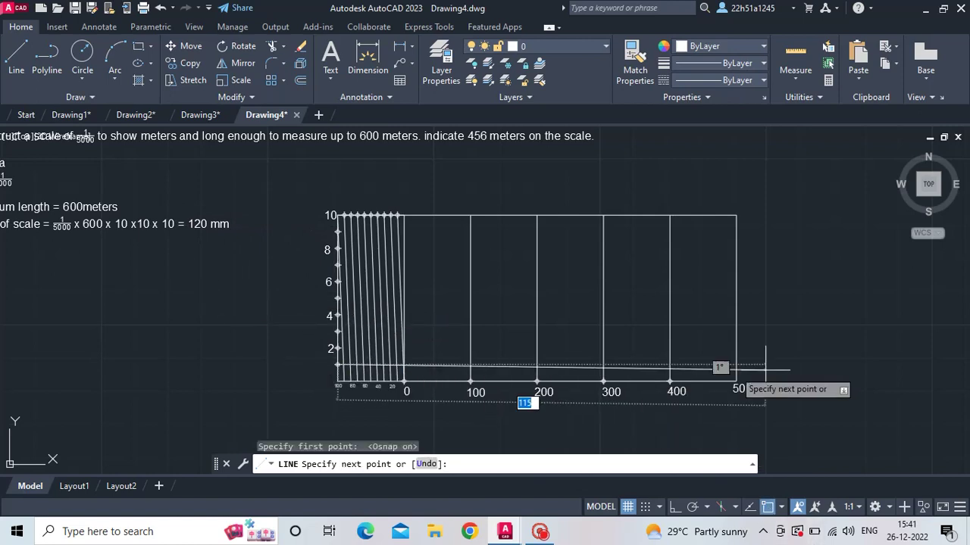
pyautogui.click(736, 365)
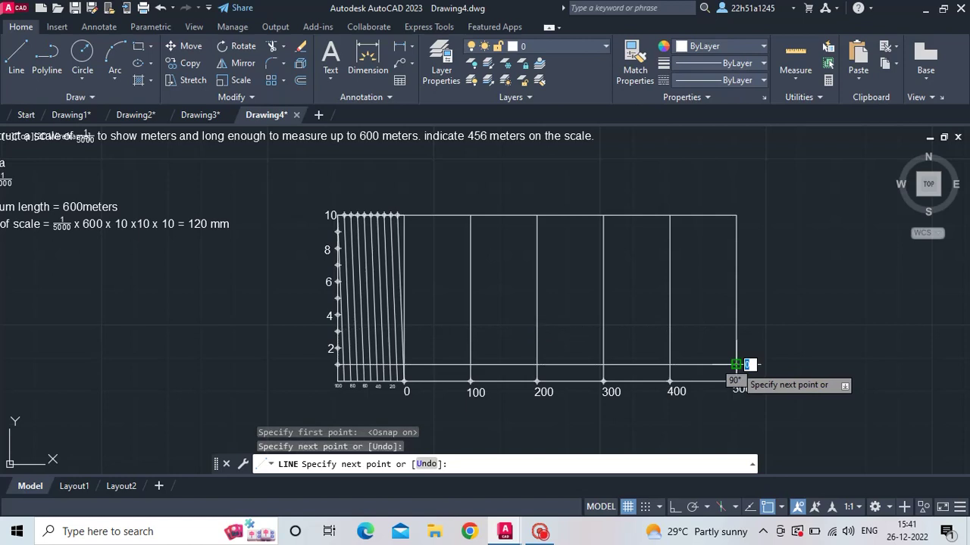
pyautogui.press('Escape')
# Copy that line up to each left-edge division mark through the 6 level and above.
pyautogui.click(185, 63)
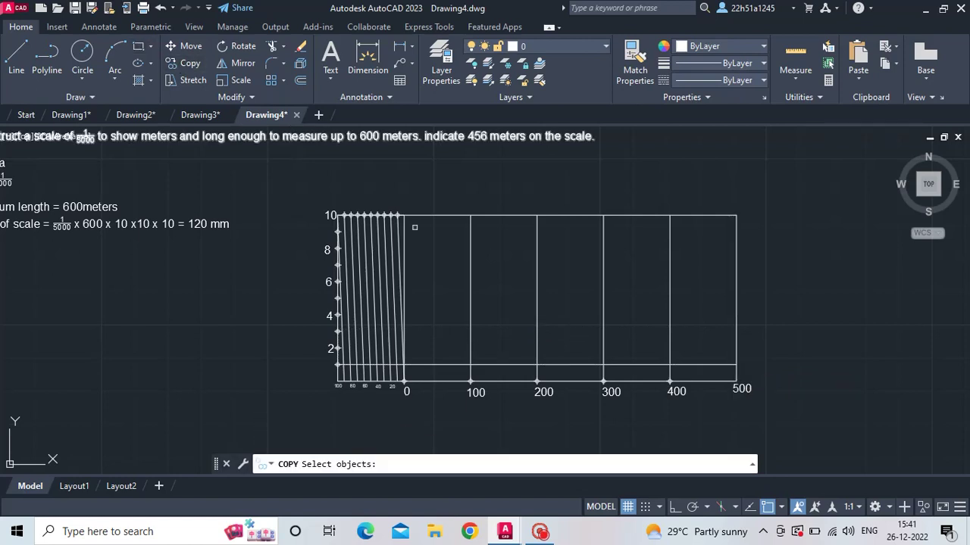
pyautogui.click(526, 364)
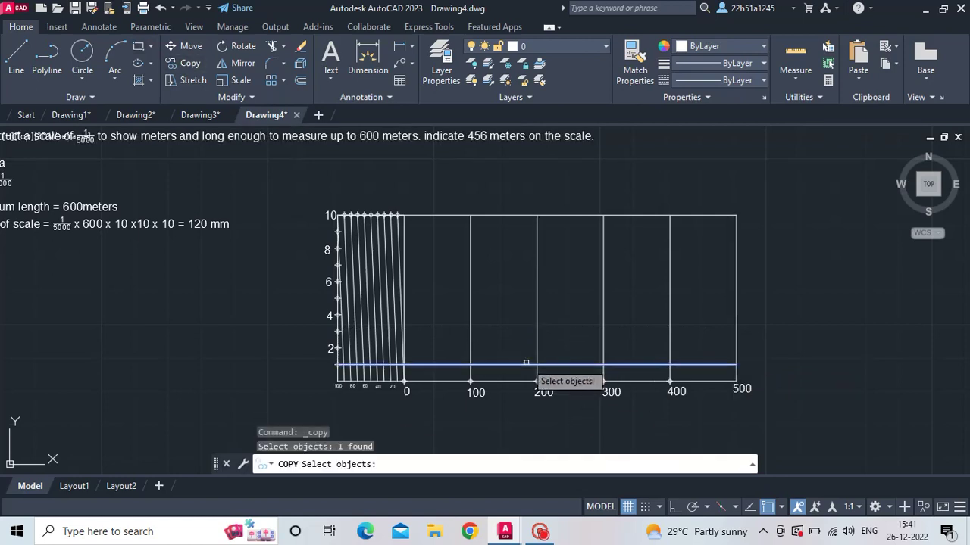
pyautogui.press('Return')
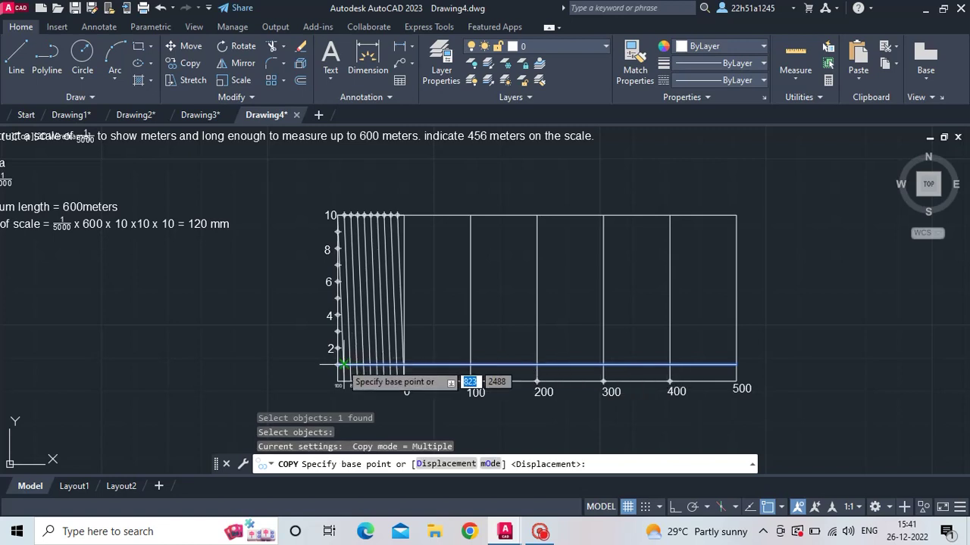
pyautogui.click(337, 364)
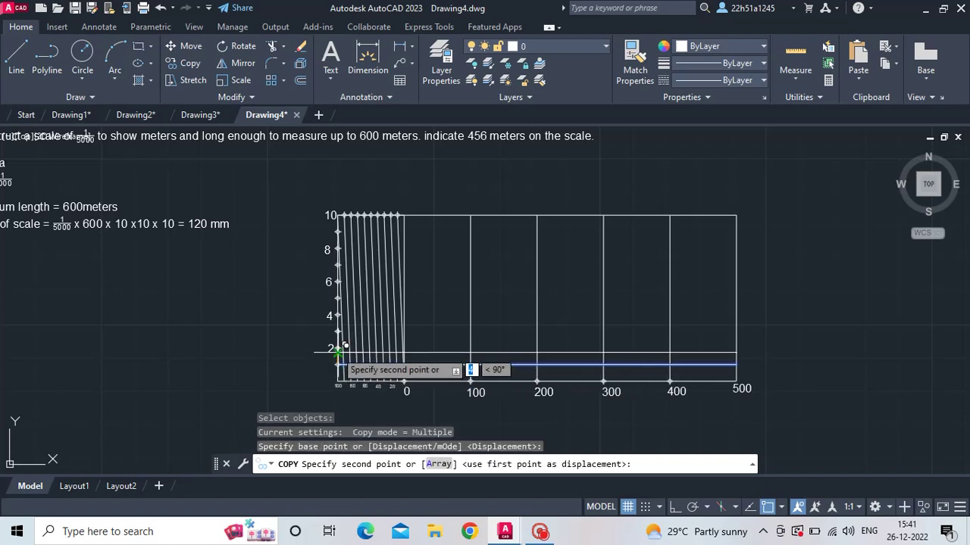
pyautogui.click(337, 348)
pyautogui.click(338, 331)
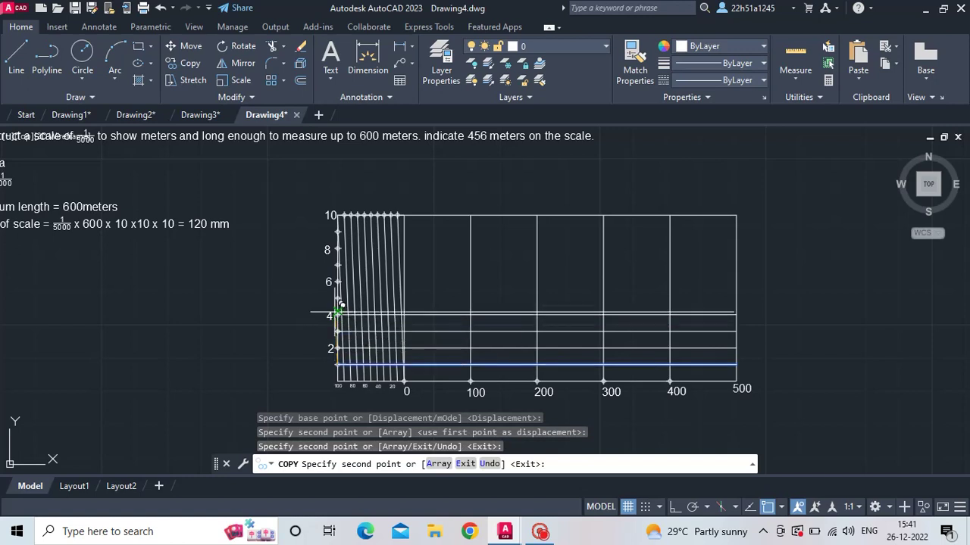
pyautogui.click(338, 314)
pyautogui.click(338, 298)
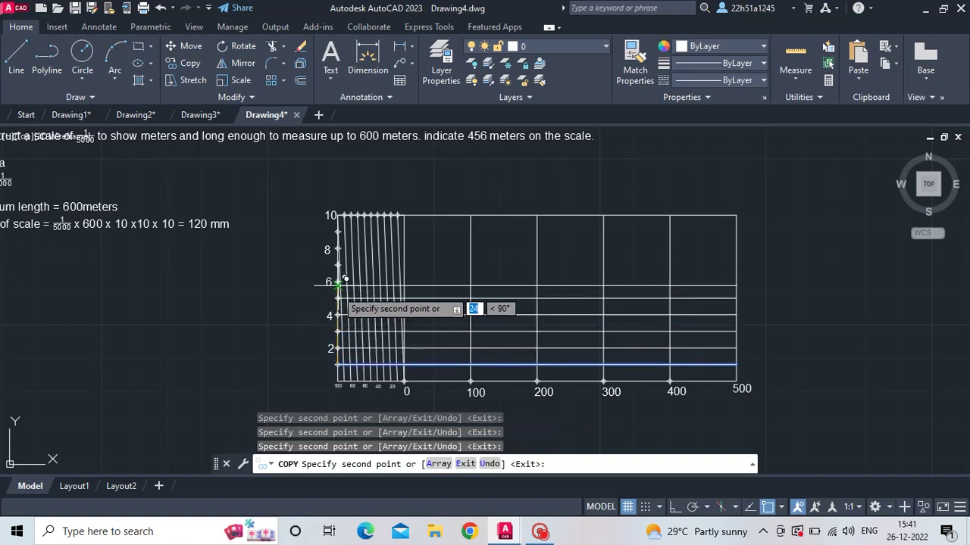
pyautogui.click(338, 282)
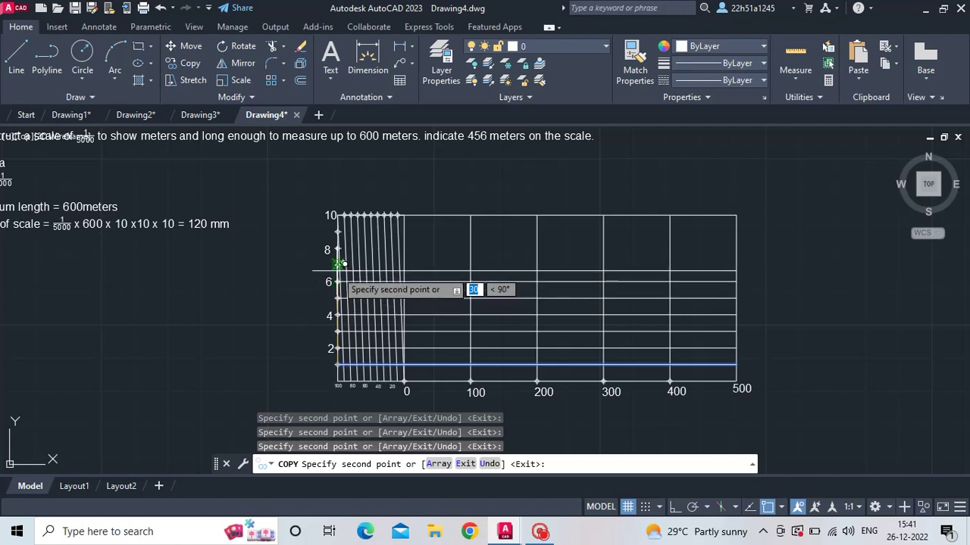
pyautogui.click(338, 265)
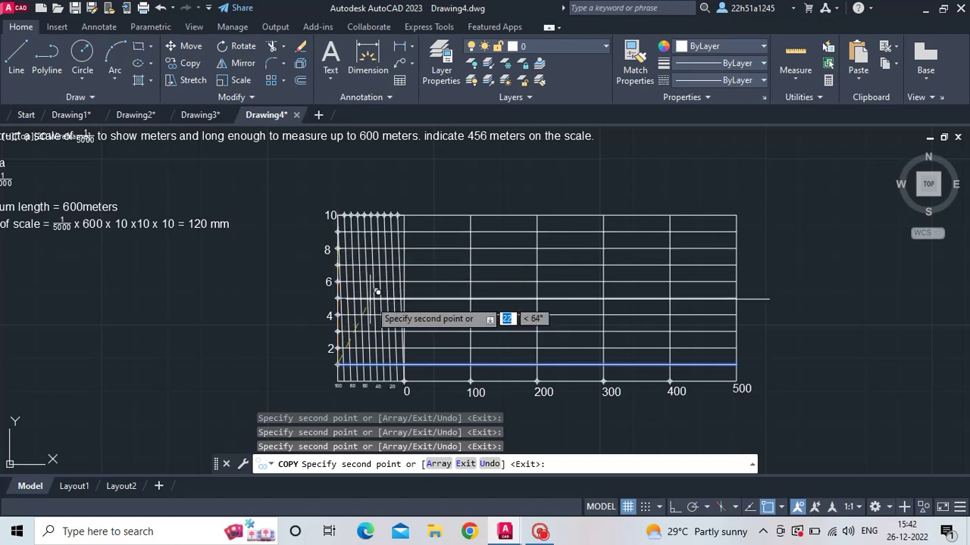
pyautogui.press('Escape')
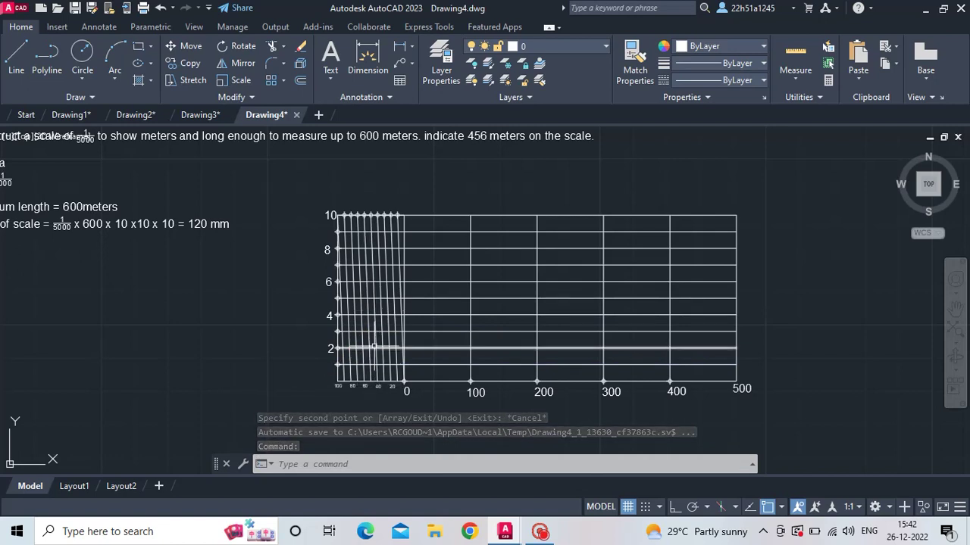
# Place a point with PO on the 6 division line at the correct diagonal.
pyautogui.scroll(2, 369, 328)
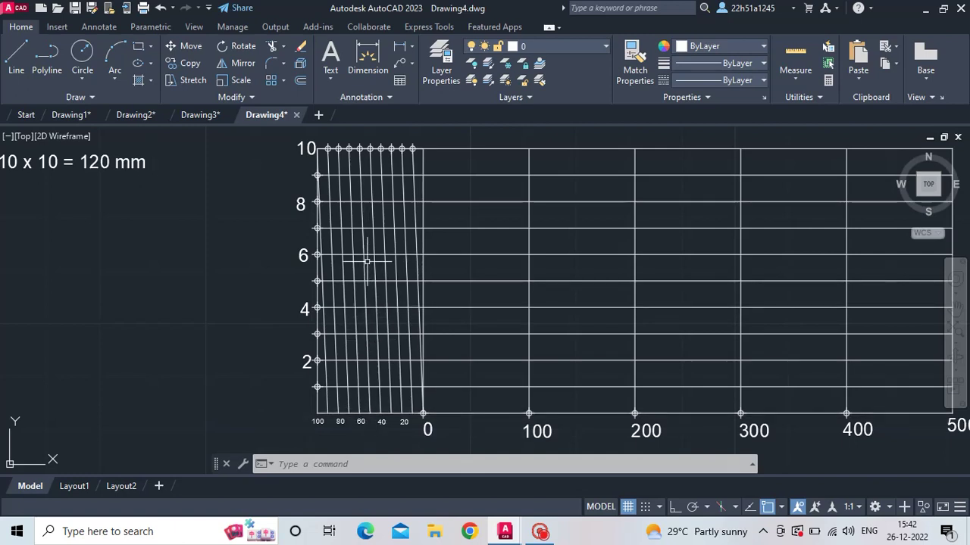
pyautogui.write('po')
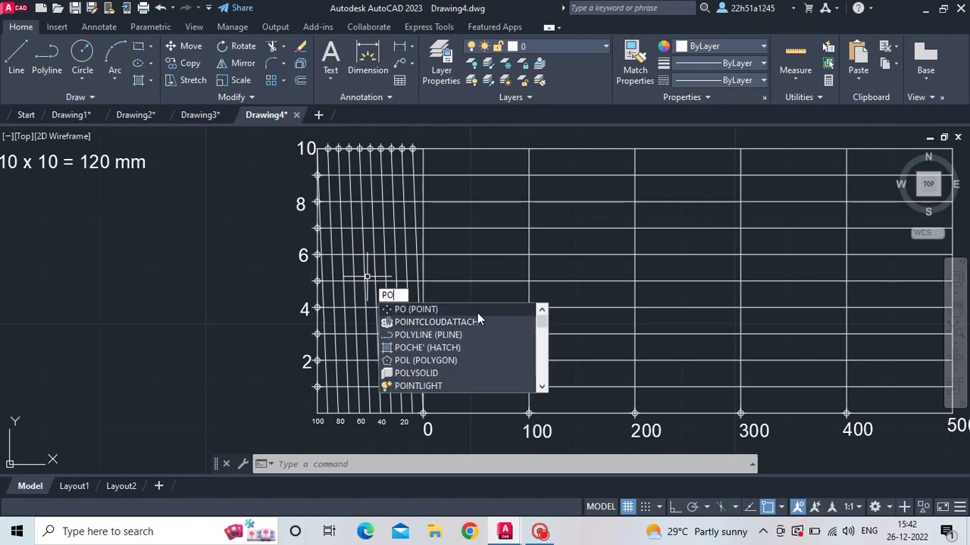
pyautogui.press('Return')
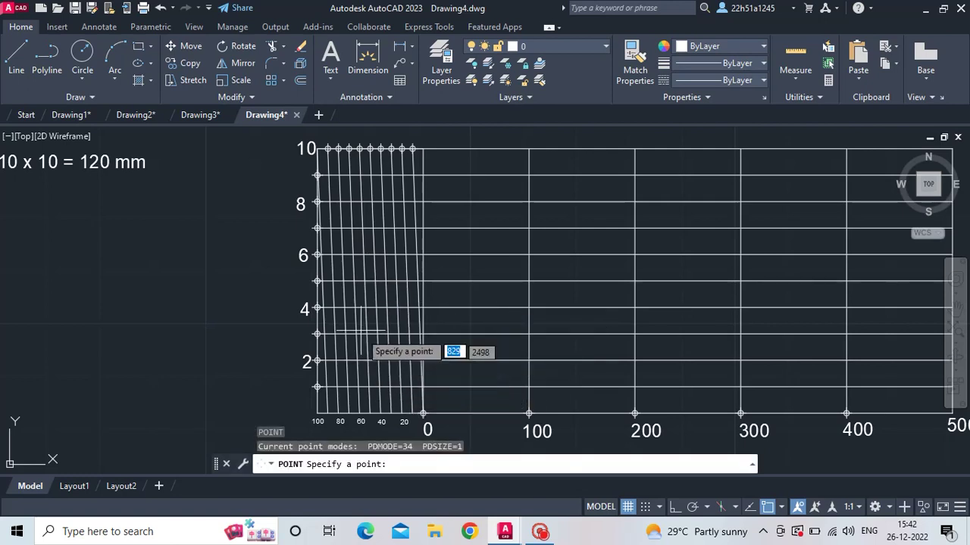
pyautogui.click(363, 247)
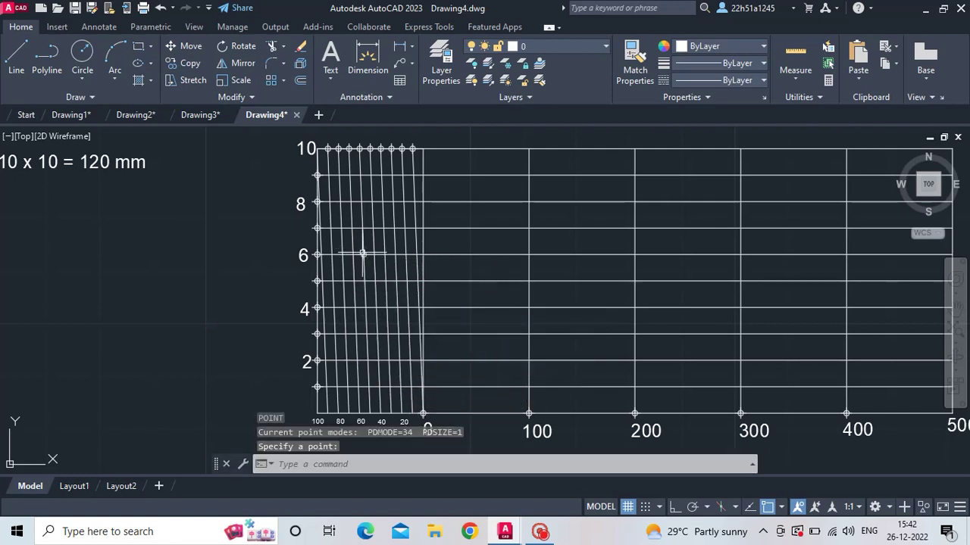
pyautogui.scroll(-2, 435, 321)
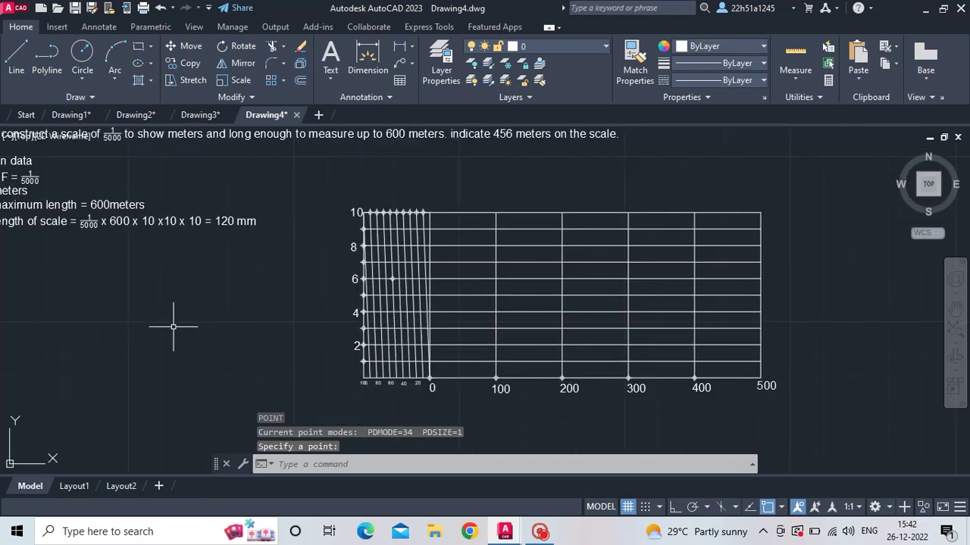
pyautogui.press('Escape')
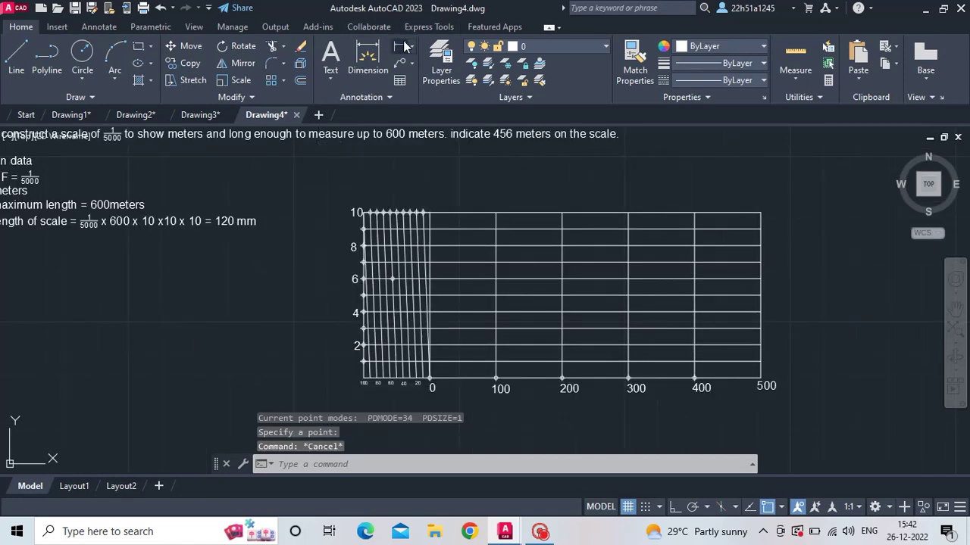
# Add a linear dimension from the marked point to the 400 line, placed above the scale.
pyautogui.click(403, 47)
pyautogui.click(391, 279)
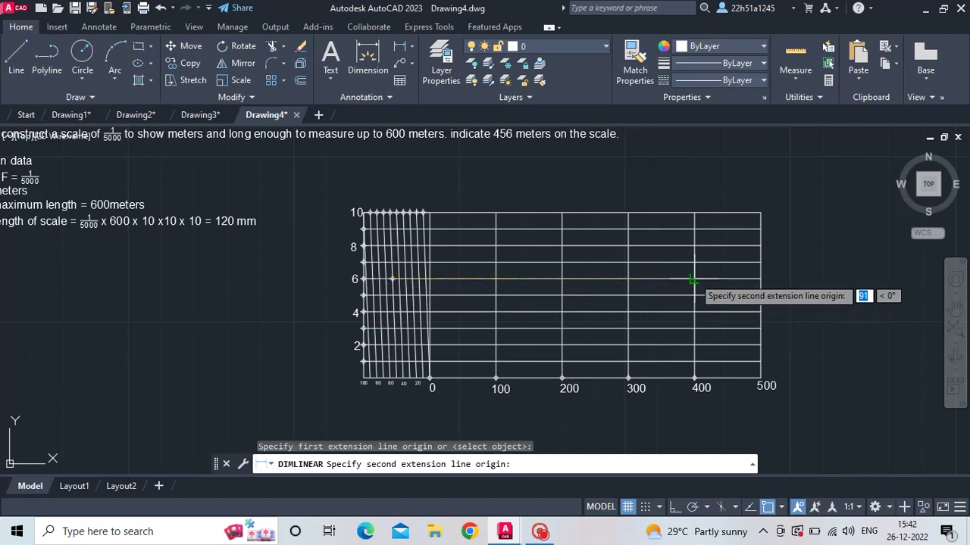
pyautogui.click(693, 280)
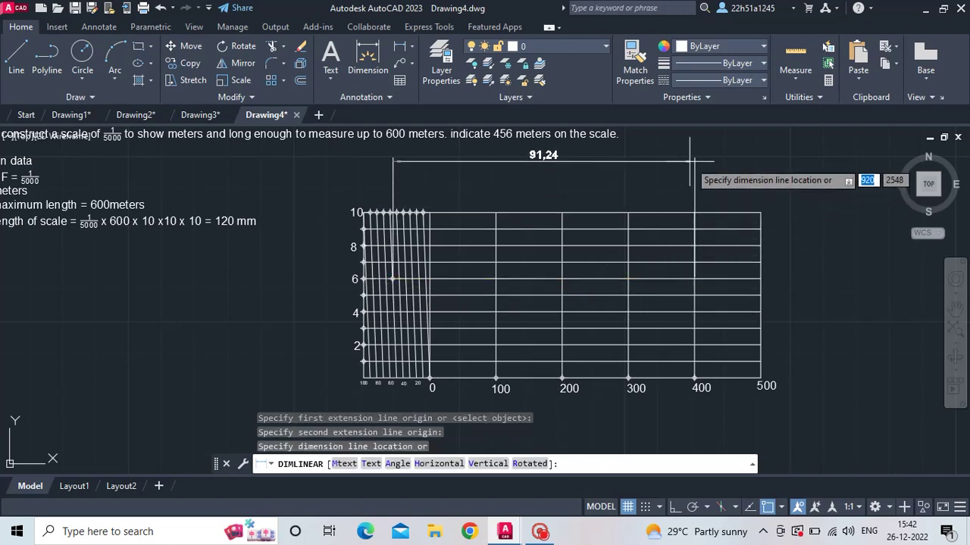
pyautogui.click(630, 174)
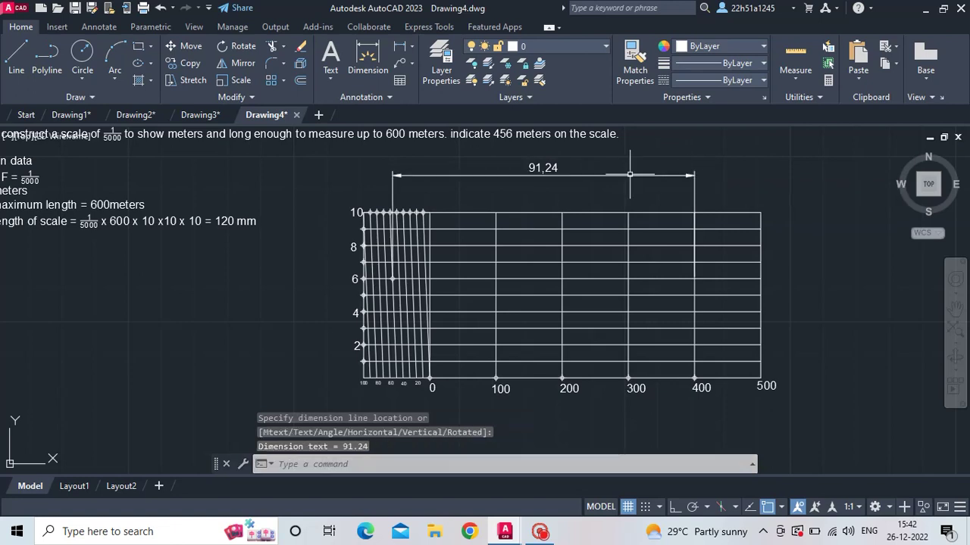
# Replace the dimension's measured value 91,24 with the text 456m.
pyautogui.click(557, 168)
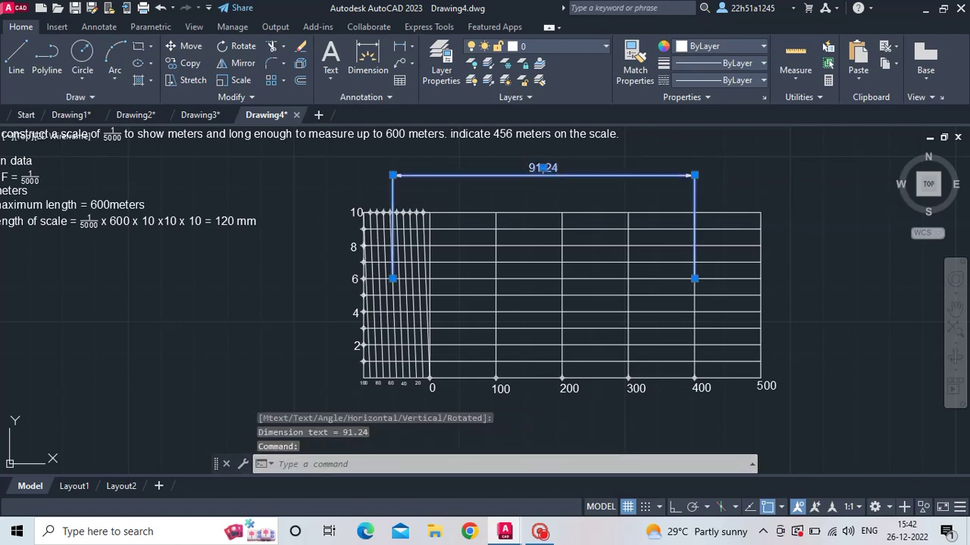
pyautogui.doubleClick(558, 168)
pyautogui.press('BackSpace')
pyautogui.write('456m')
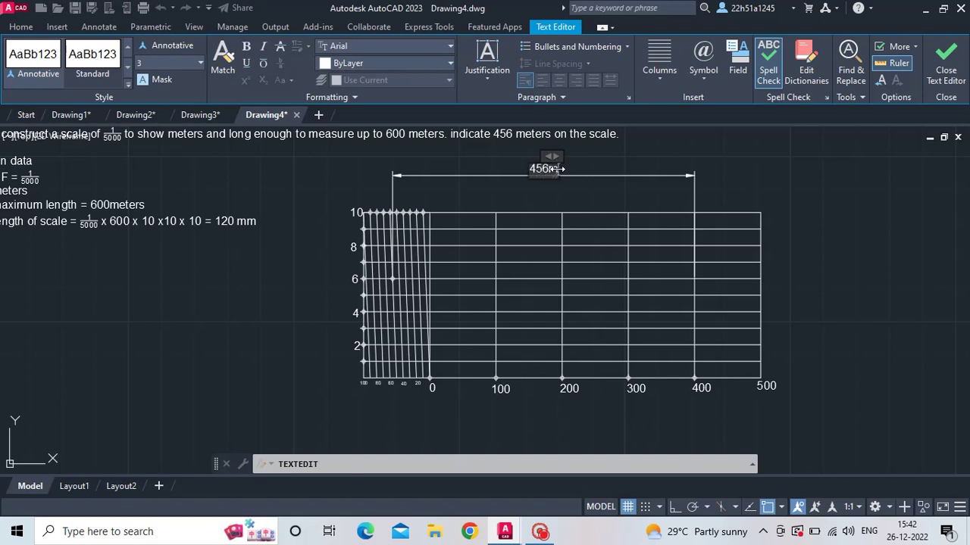
pyautogui.click(562, 186)
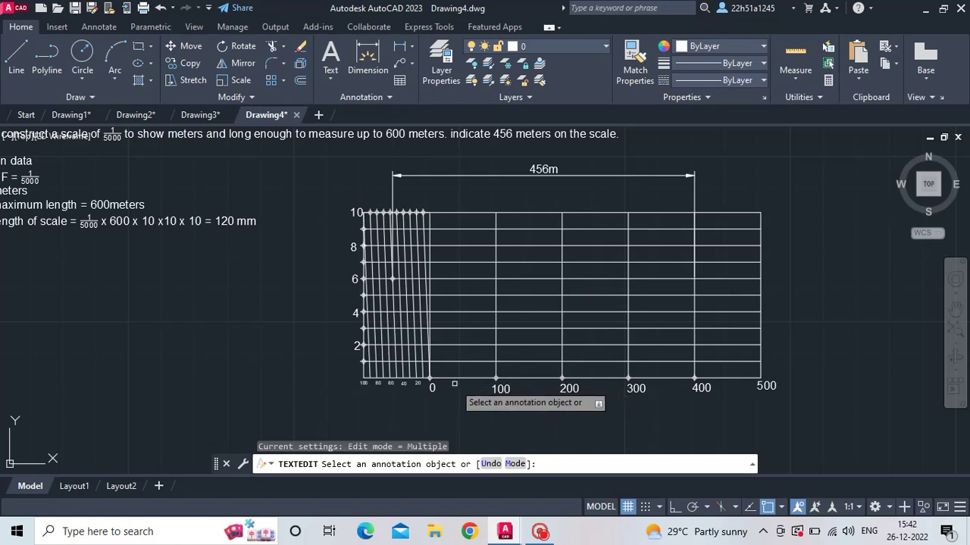
pyautogui.press('Escape')
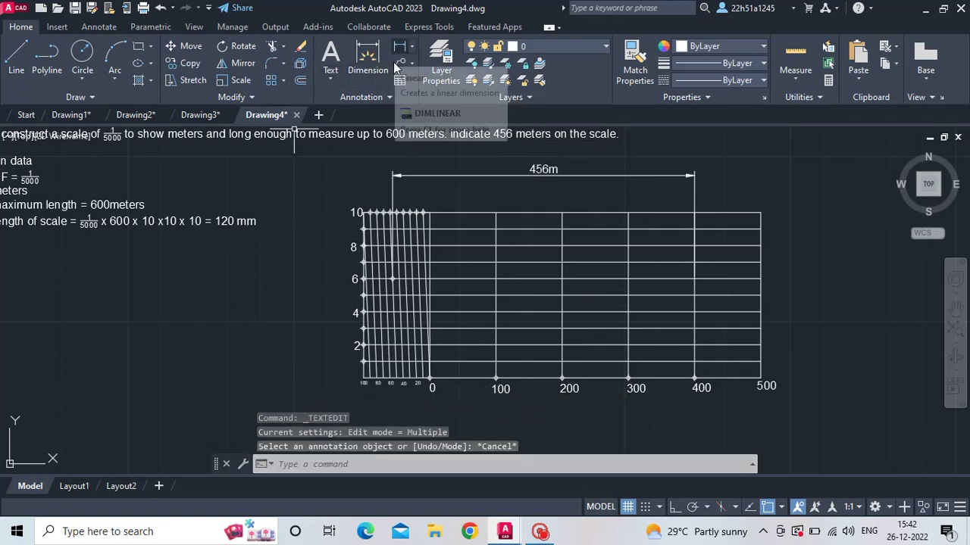
# Add a METERS multiline text label below the scale's right end.
pyautogui.click(327, 70)
pyautogui.click(353, 94)
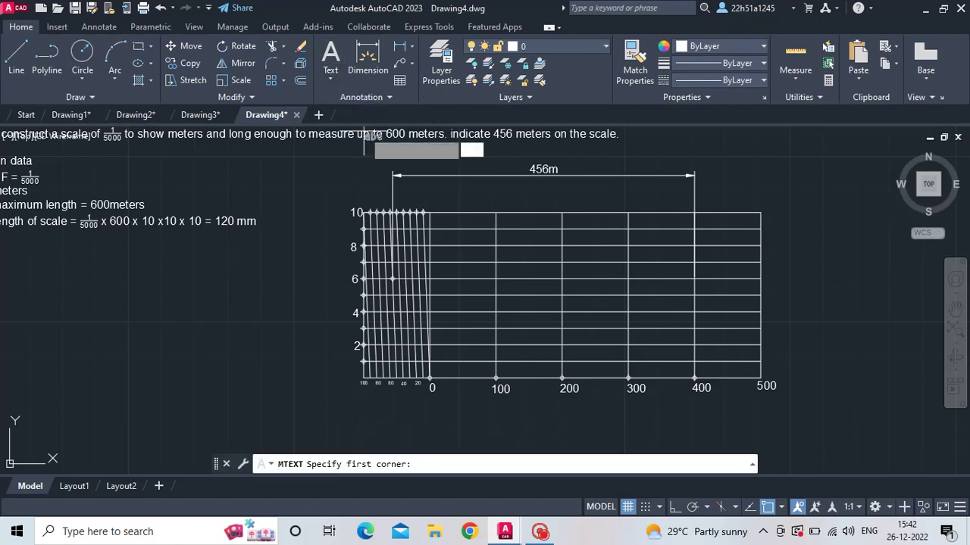
pyautogui.click(678, 408)
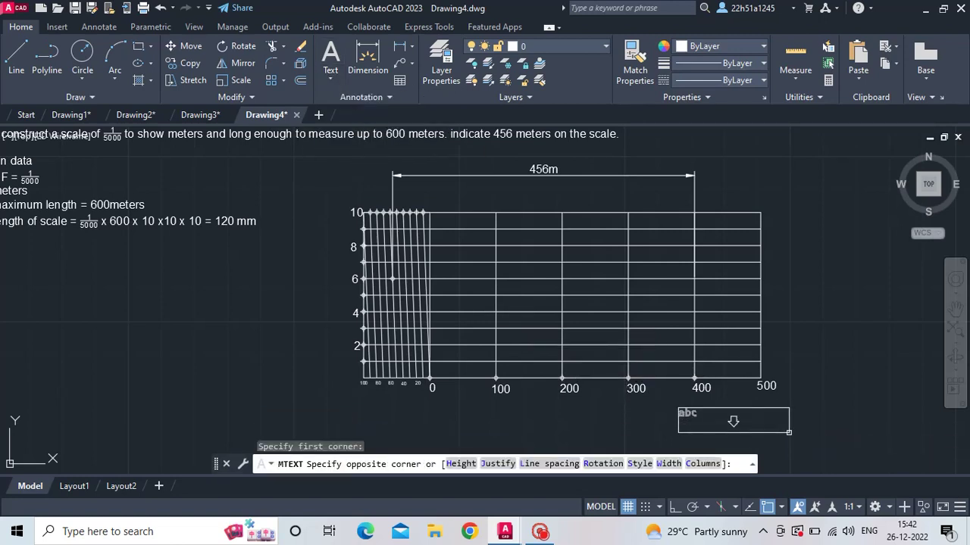
pyautogui.click(788, 431)
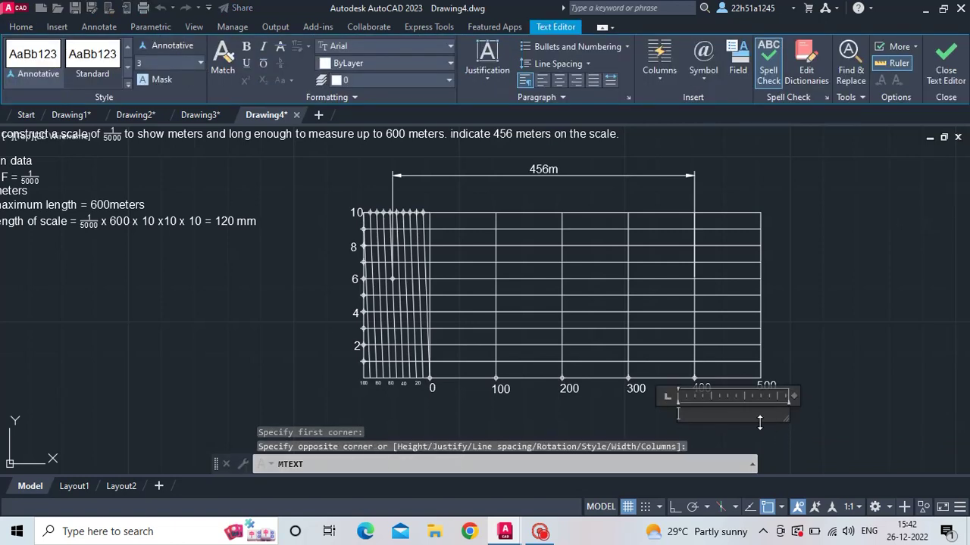
pyautogui.write('meters')
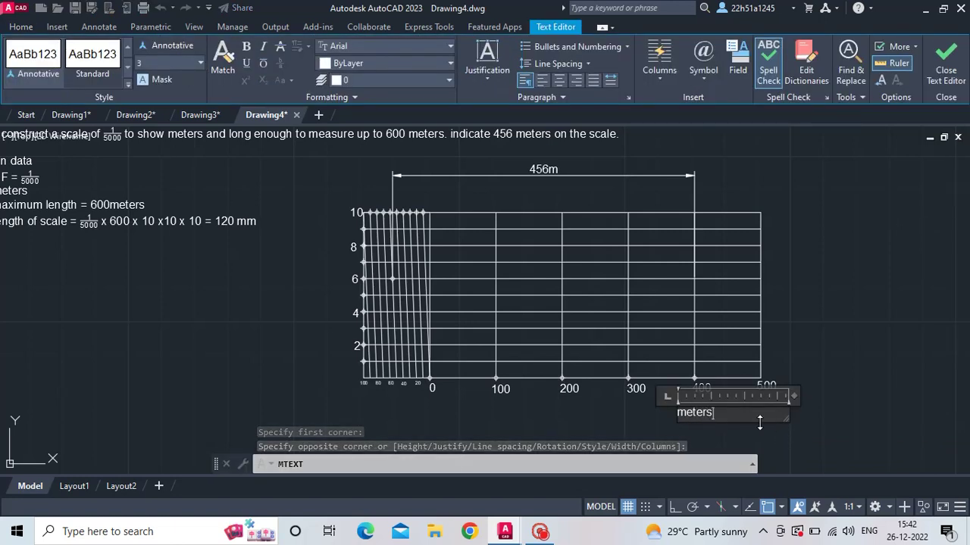
pyautogui.press('BackSpace')
pyautogui.press('BackSpace')
pyautogui.press('BackSpace')
pyautogui.press('BackSpace')
pyautogui.press('BackSpace')
pyautogui.press('BackSpace')
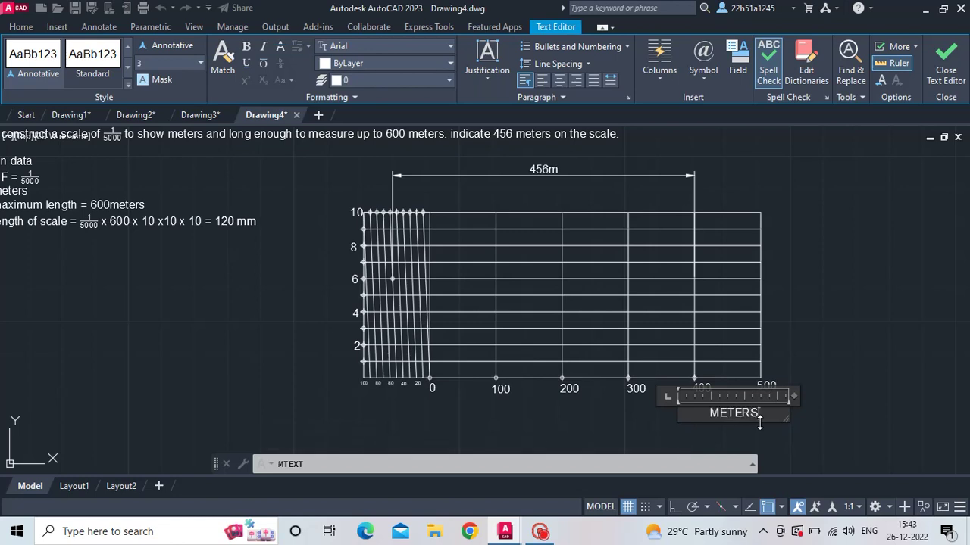
pyautogui.click(612, 433)
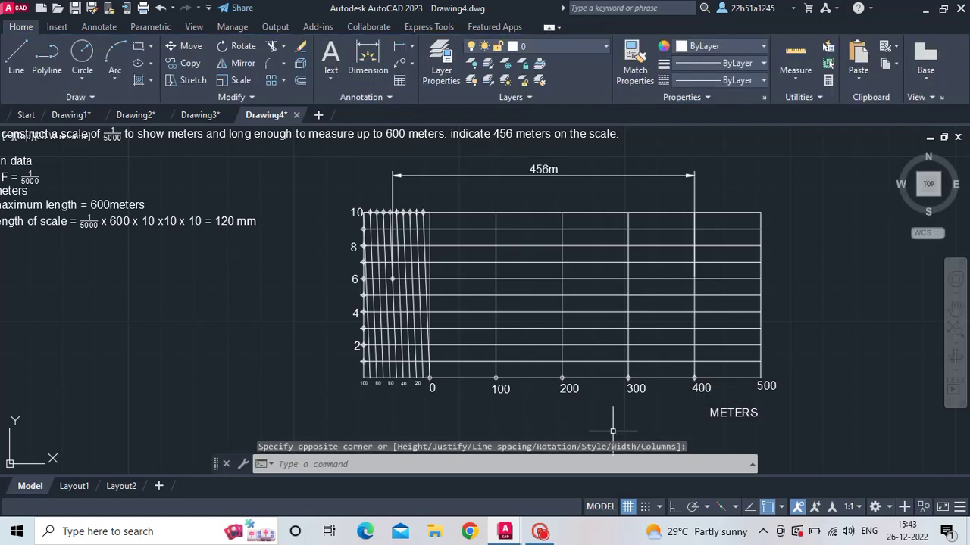
# Paste copies of the METERS label under the scale's left end and middle.
pyautogui.click(719, 413)
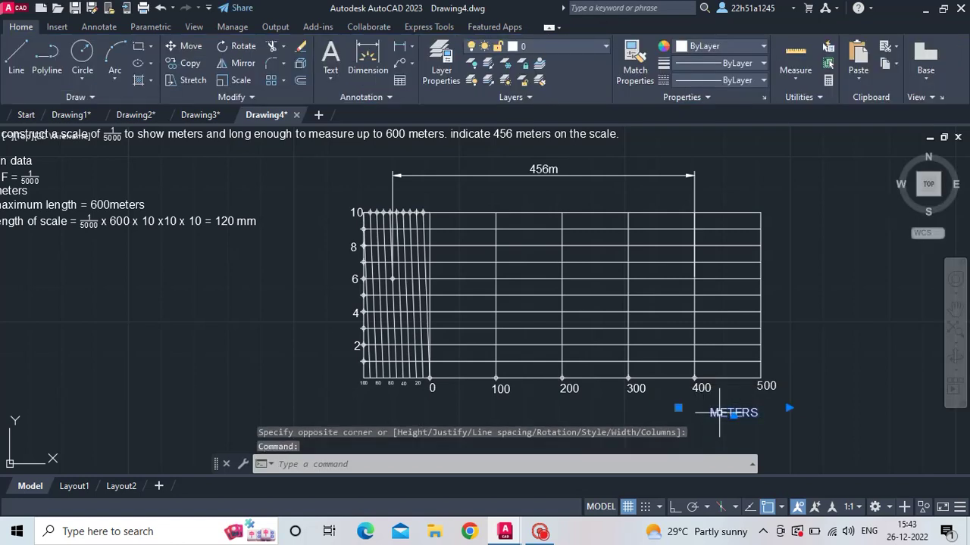
pyautogui.hotkey('ctrl', 'c')
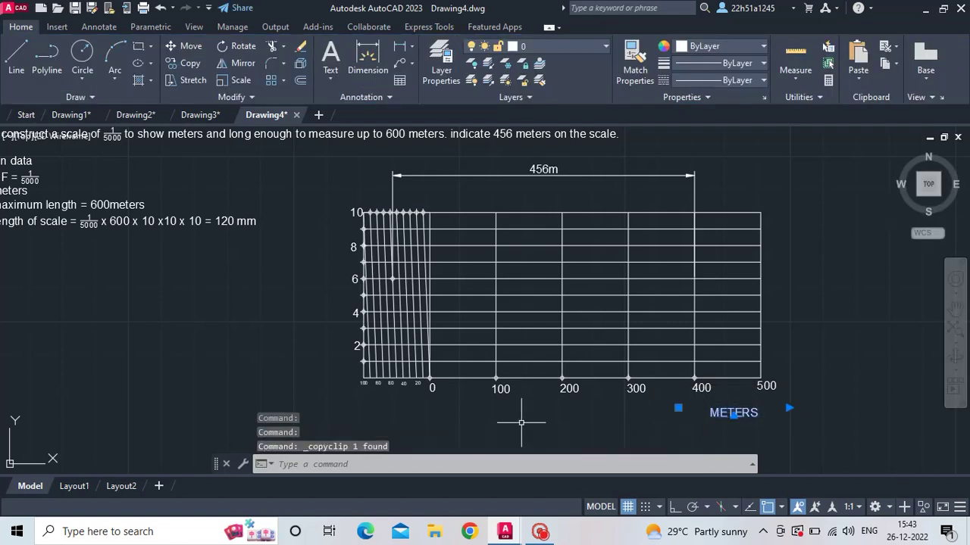
pyautogui.hotkey('ctrl', 'v')
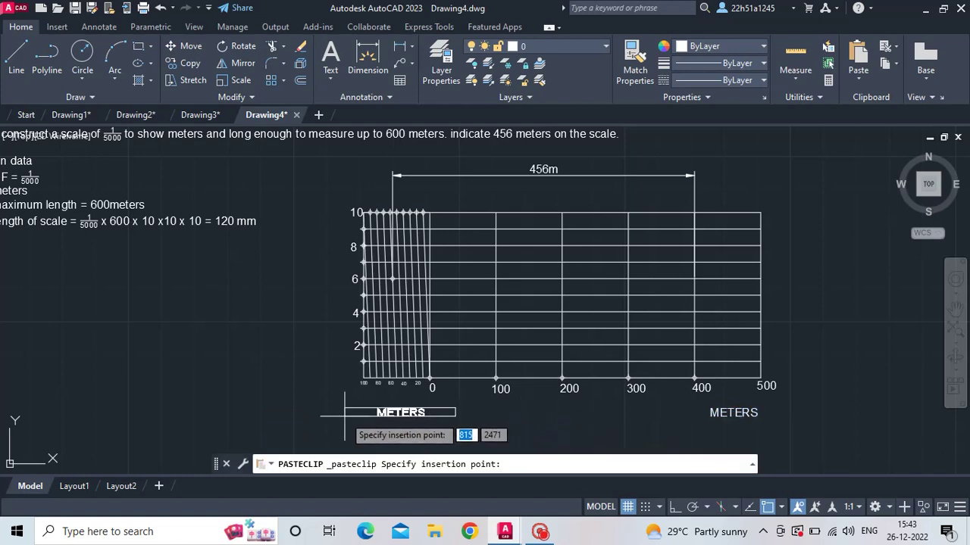
pyautogui.click(342, 410)
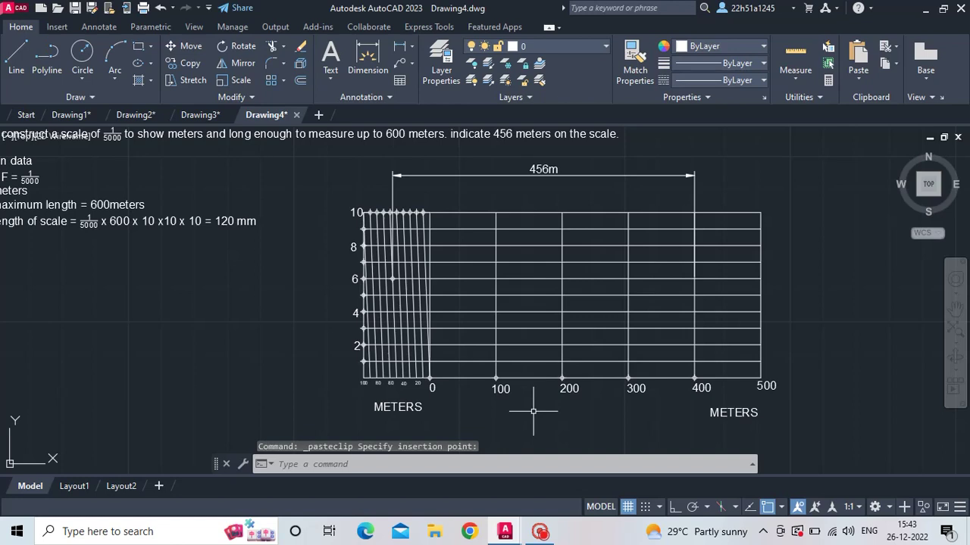
pyautogui.hotkey('ctrl', 'v')
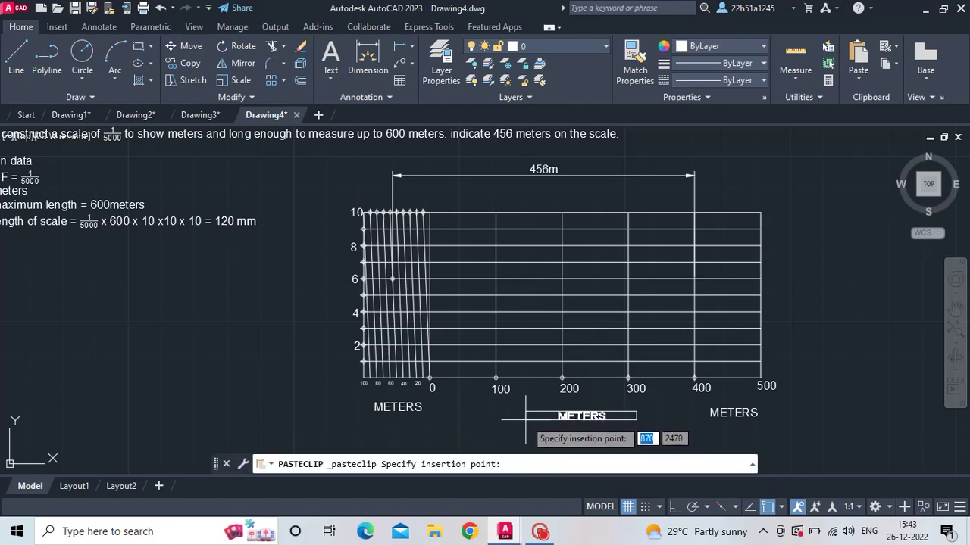
pyautogui.click(528, 413)
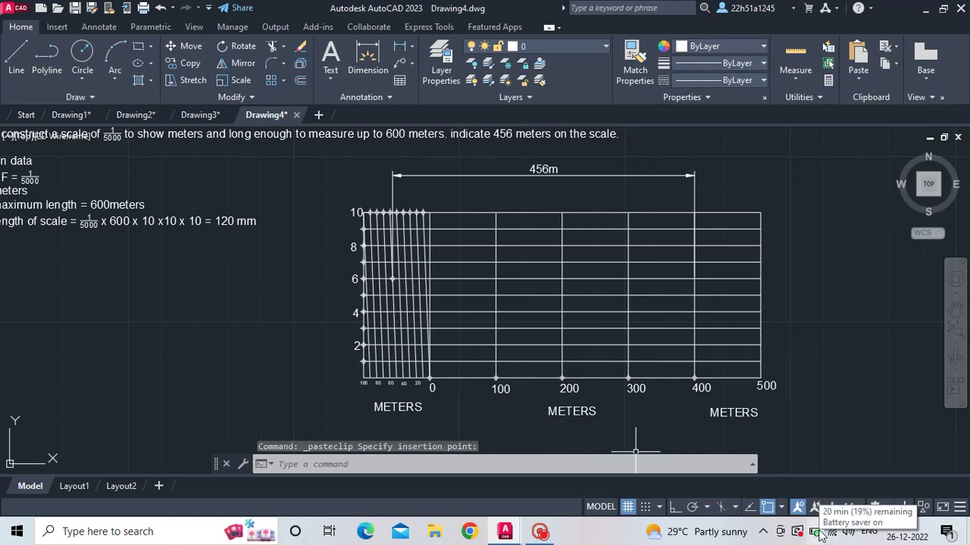
# Replace the middle METERS label's text with R.F = 1/5000.
pyautogui.click(571, 412)
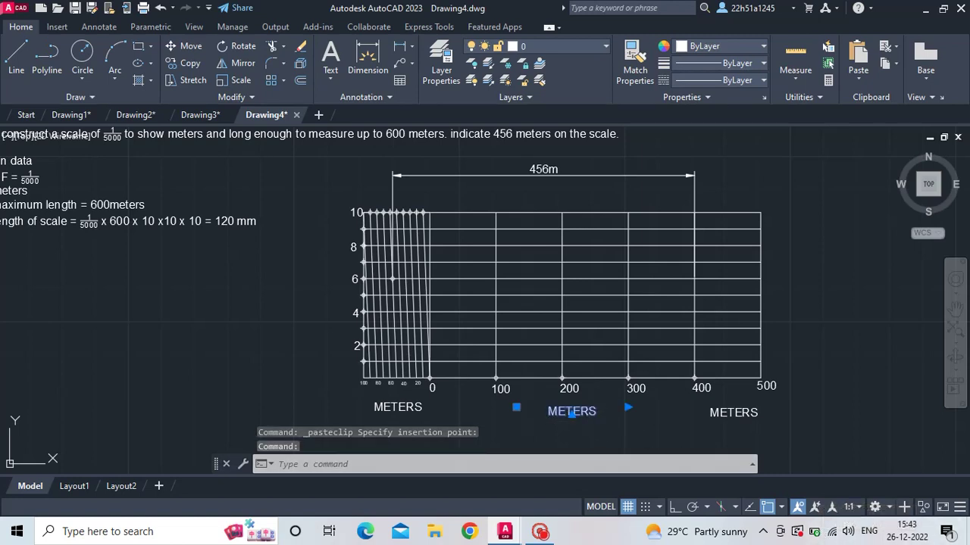
pyautogui.doubleClick(571, 411)
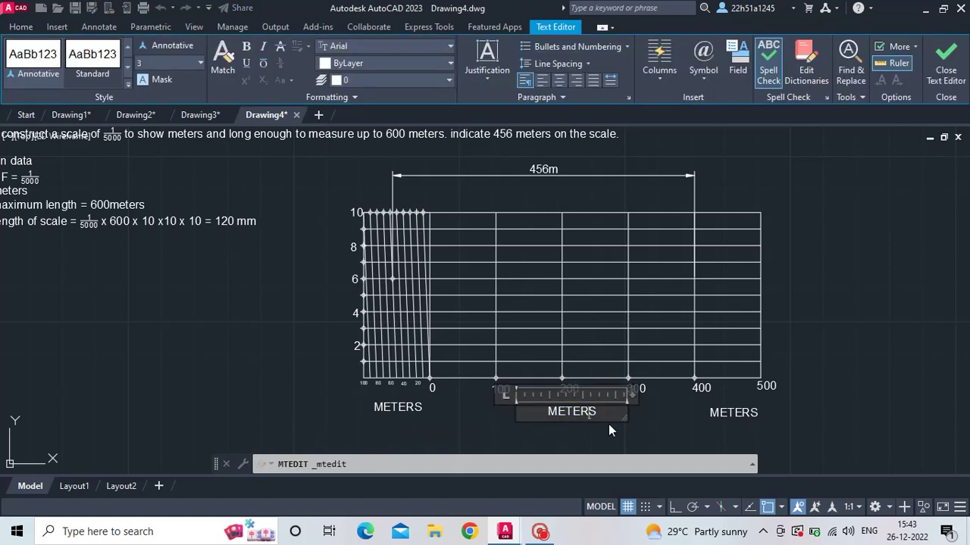
pyautogui.press('BackSpace')
pyautogui.press('BackSpace')
pyautogui.press('BackSpace')
pyautogui.press('BackSpace')
pyautogui.press('BackSpace')
pyautogui.write('R.')
pyautogui.write('F')
pyautogui.write('=1/500')
pyautogui.write('0')
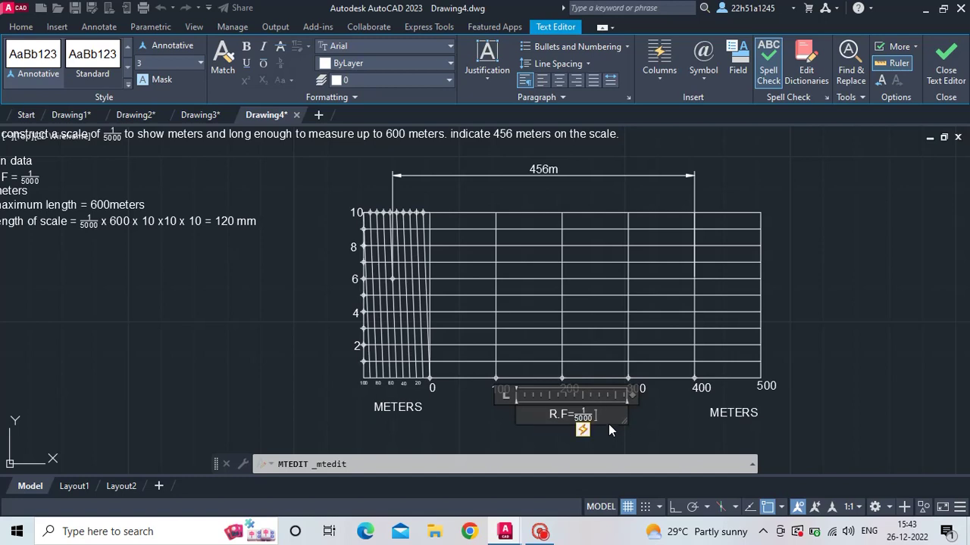
pyautogui.click(652, 427)
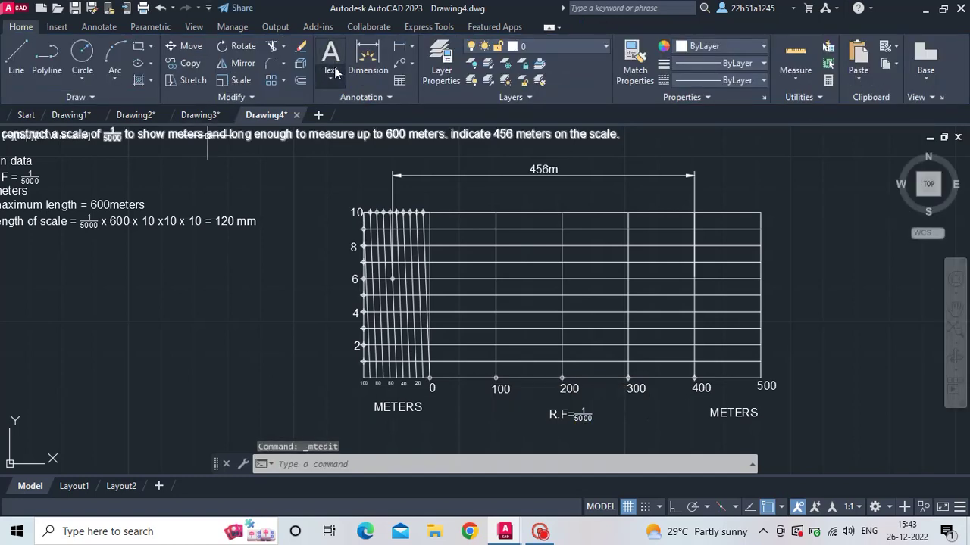
# Write a multiline text label METERS rotated 90° near the scale's left edge.
pyautogui.click(335, 70)
pyautogui.click(345, 104)
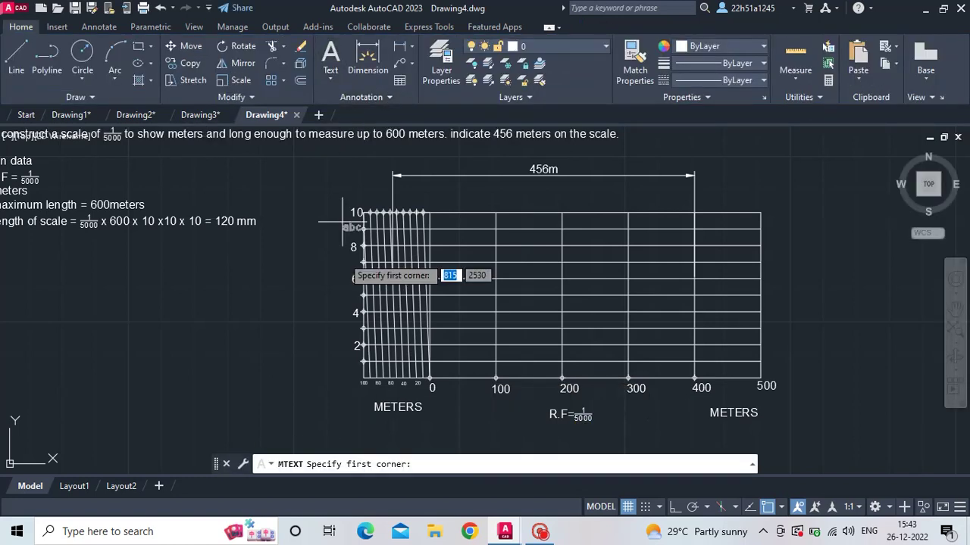
pyautogui.click(300, 232)
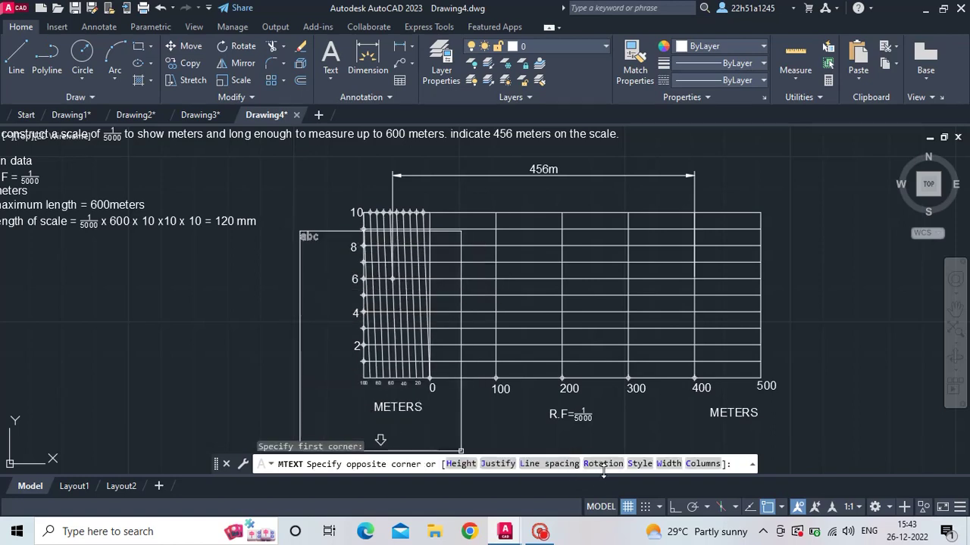
pyautogui.click(603, 463)
pyautogui.write('90')
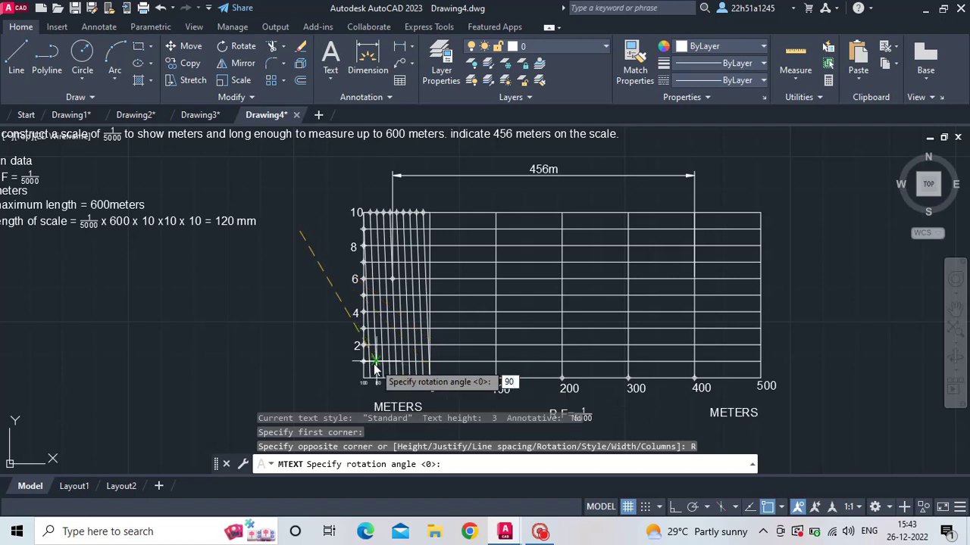
pyautogui.press('Return')
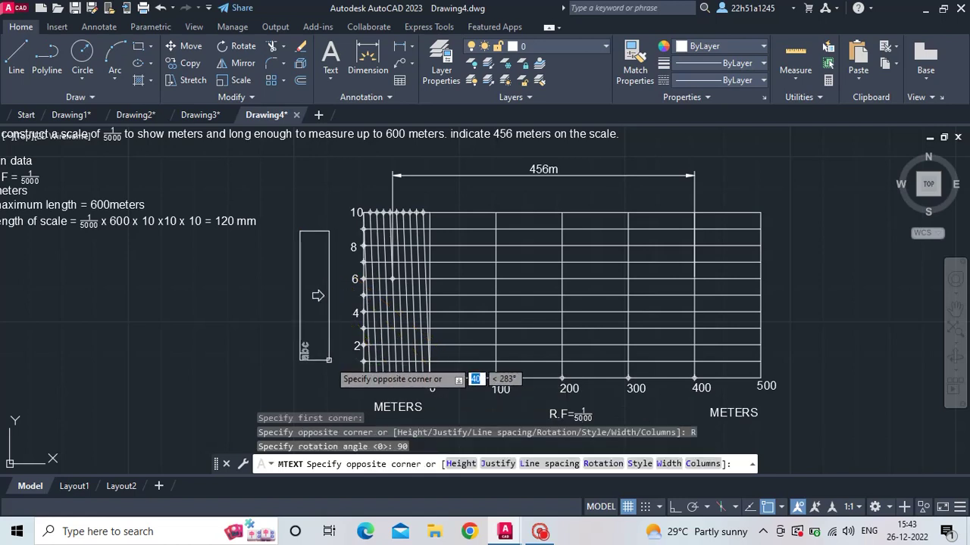
pyautogui.click(329, 360)
pyautogui.write('MET')
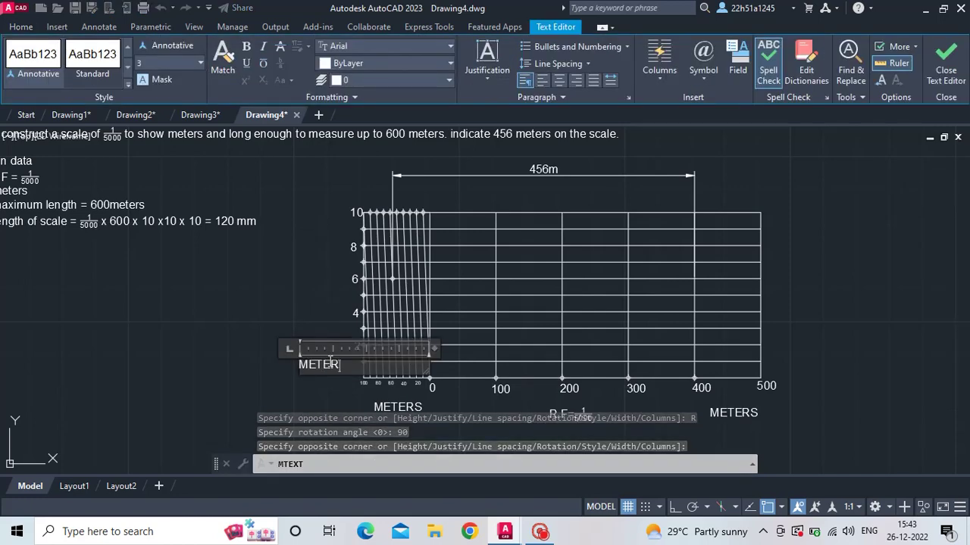
pyautogui.write('ERS')
pyautogui.click(303, 344)
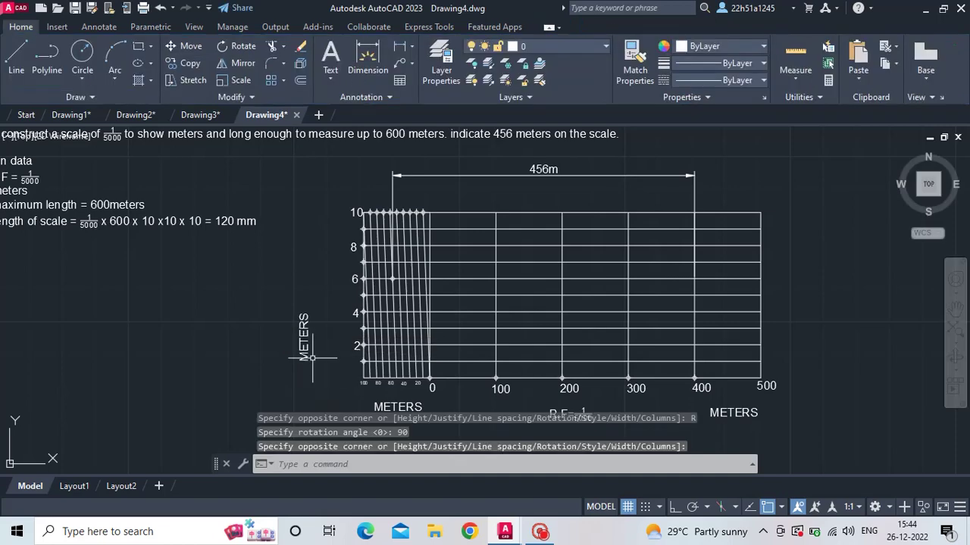
pyautogui.click(296, 349)
# Move the vertical METERS label beside the 0–10 division numbers.
pyautogui.click(296, 359)
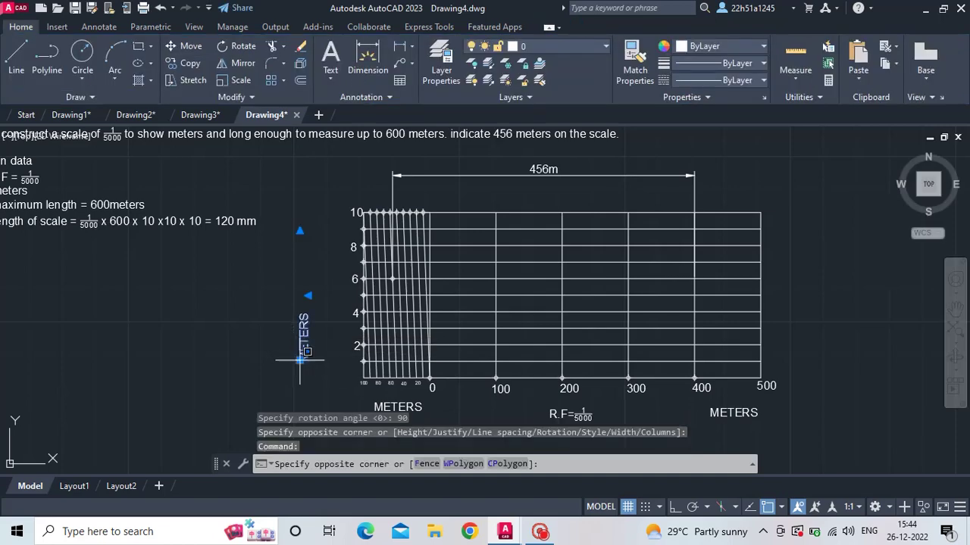
pyautogui.click(302, 357)
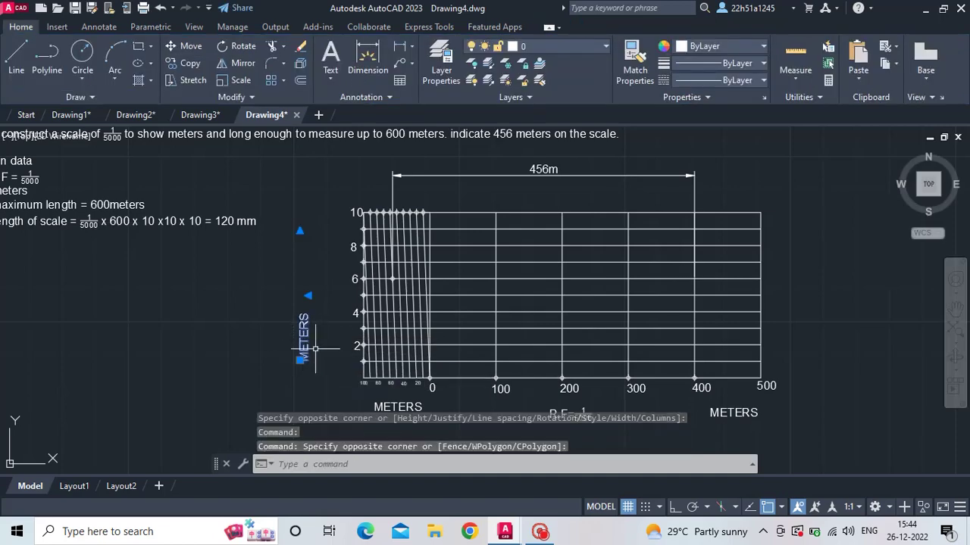
pyautogui.click(300, 358)
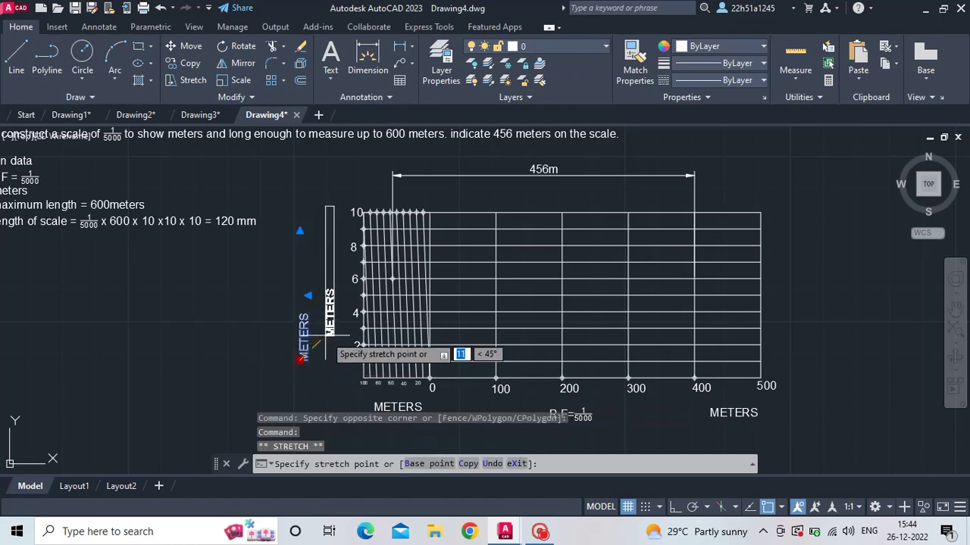
pyautogui.click(331, 336)
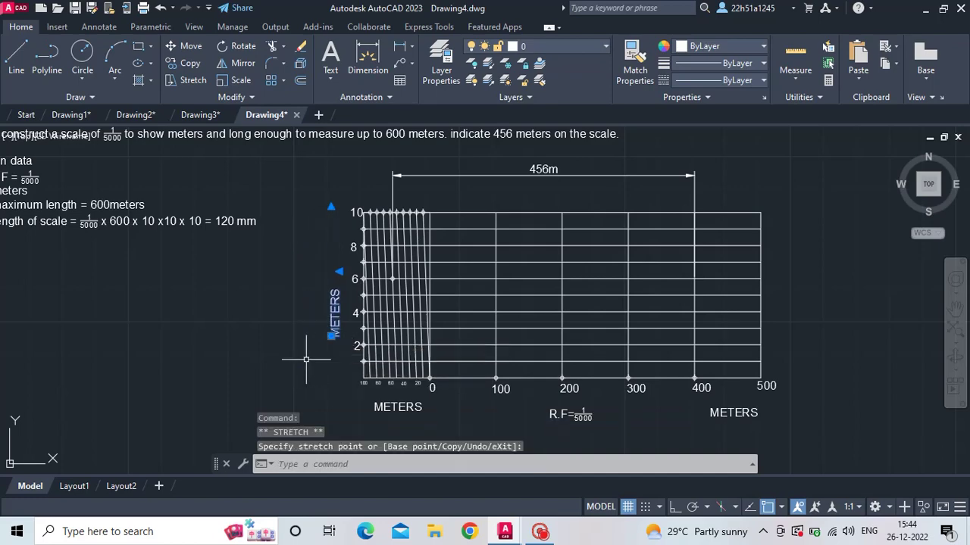
pyautogui.scroll(-2, 276, 349)
pyautogui.scroll(1, 377, 329)
pyautogui.scroll(1, 376, 328)
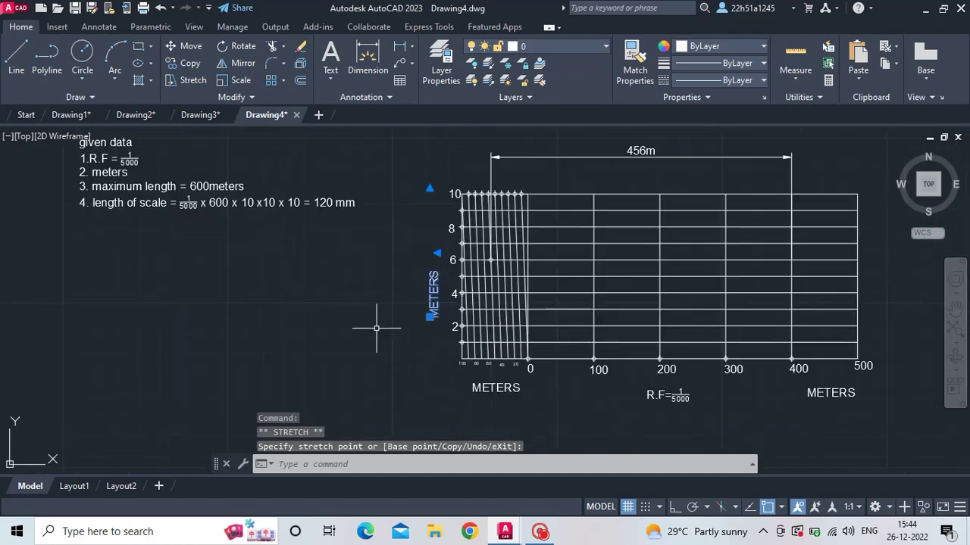
pyautogui.scroll(-1, 372, 333)
pyautogui.scroll(-1, 360, 348)
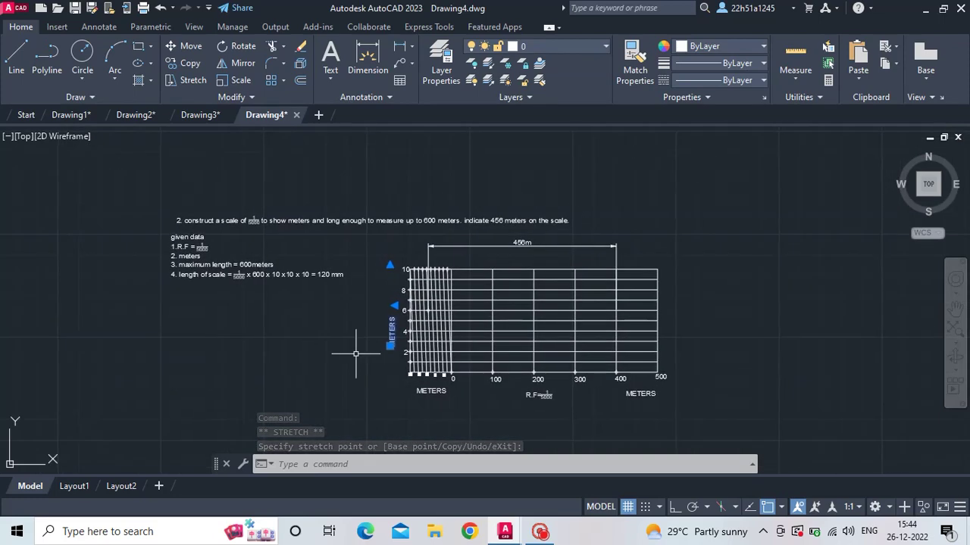